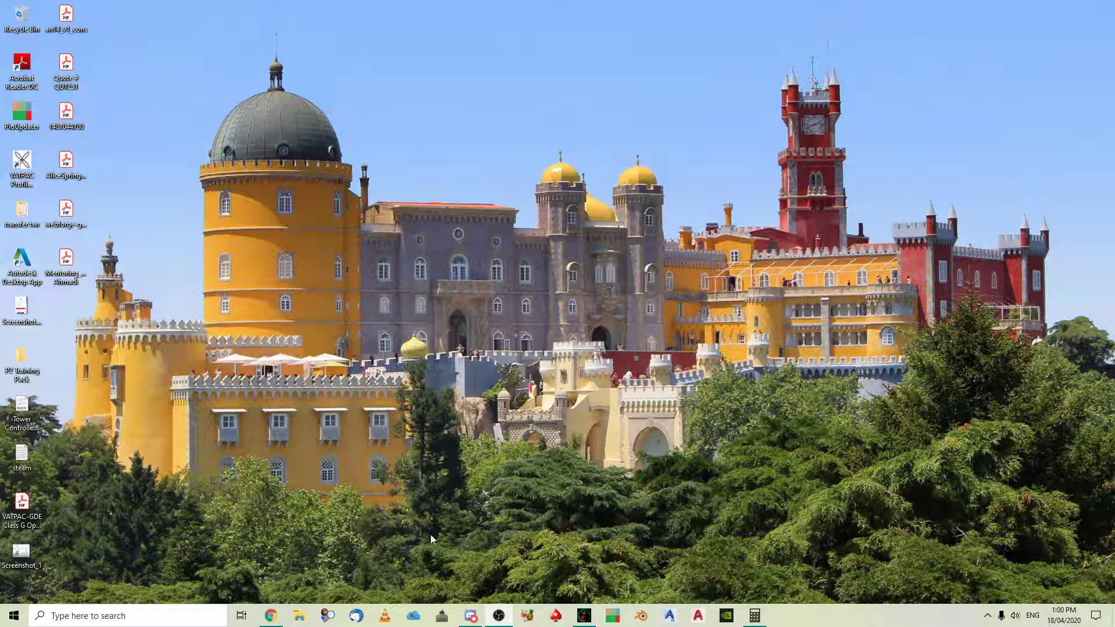
Restore the Chrome window showing the C172 Skyhawk fuel calculator spreadsheet from the taskbar
{"action": "left_click", "coordinate": [271, 615]}
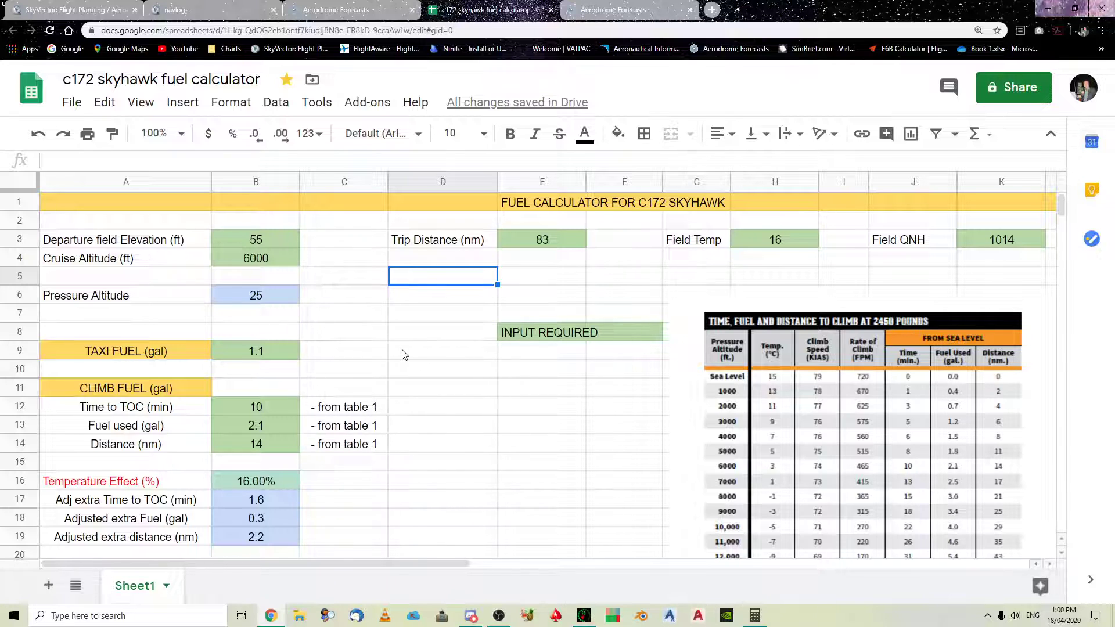
{"action": "left_click", "coordinate": [274, 298]}
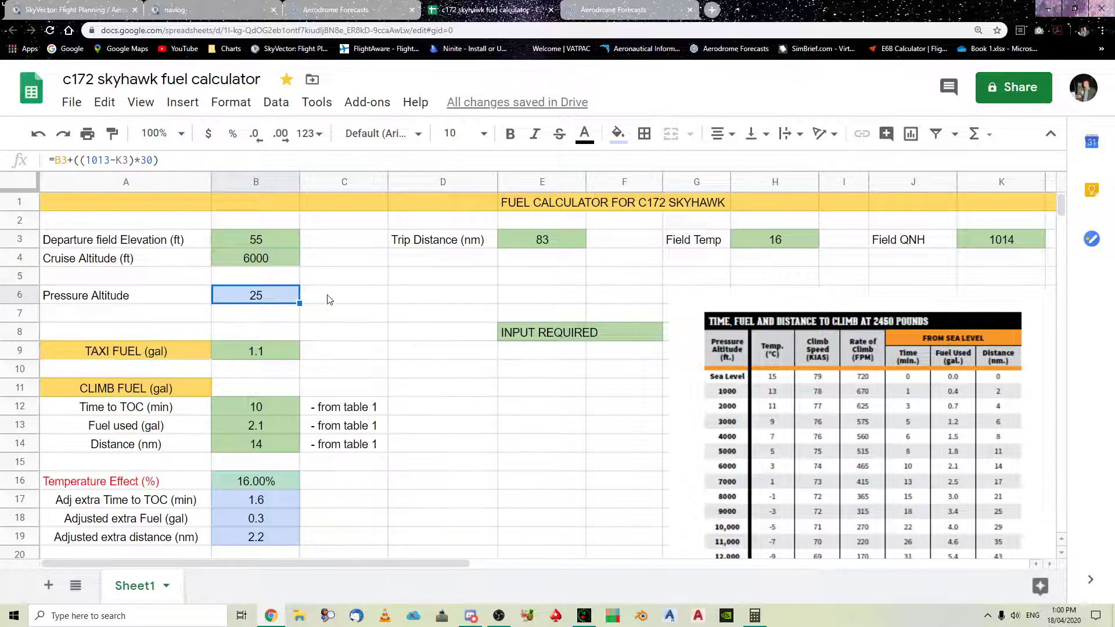
{"action": "left_click", "coordinate": [283, 241]}
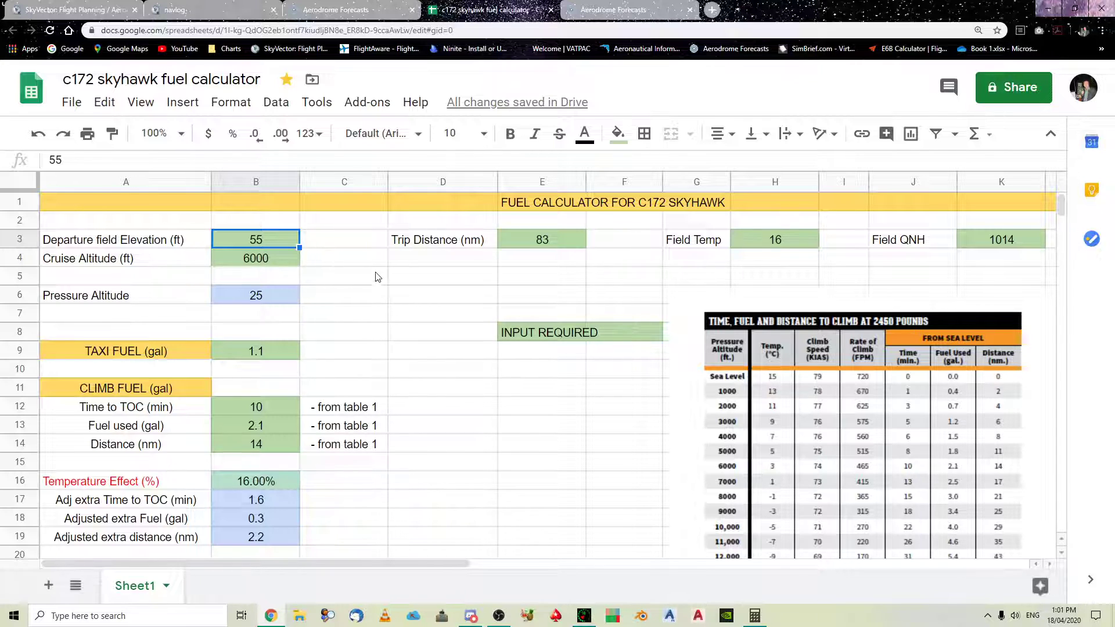
Switch to the SkyVector chart, open the navigation log and close it again
{"action": "left_click", "coordinate": [109, 11]}
{"action": "left_click", "coordinate": [221, 11]}
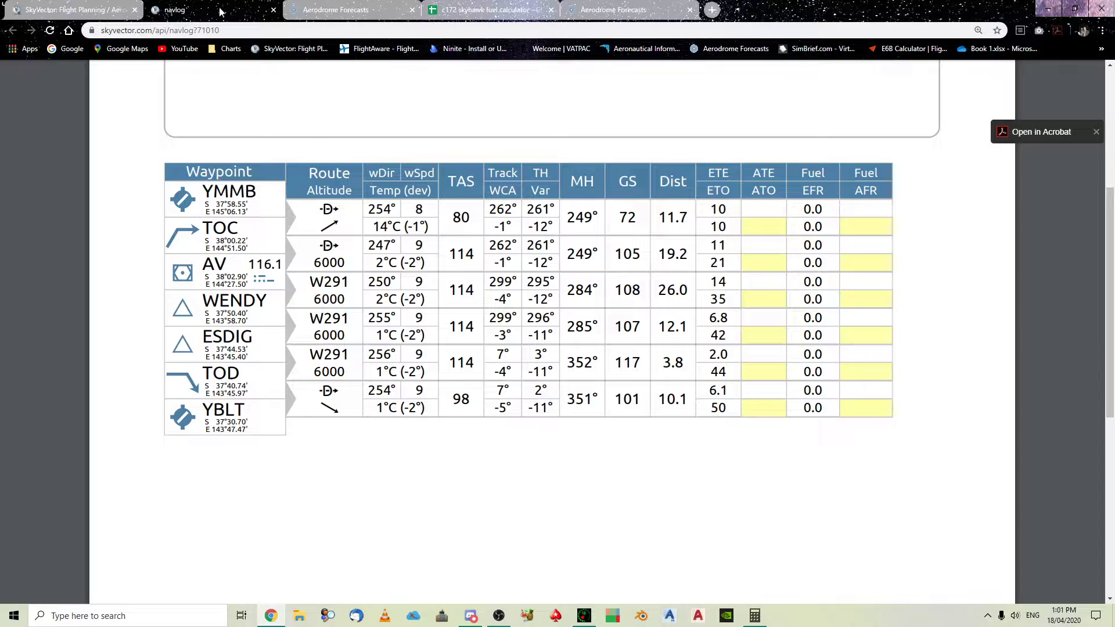
{"action": "left_click", "coordinate": [273, 10]}
{"action": "left_click", "coordinate": [75, 10]}
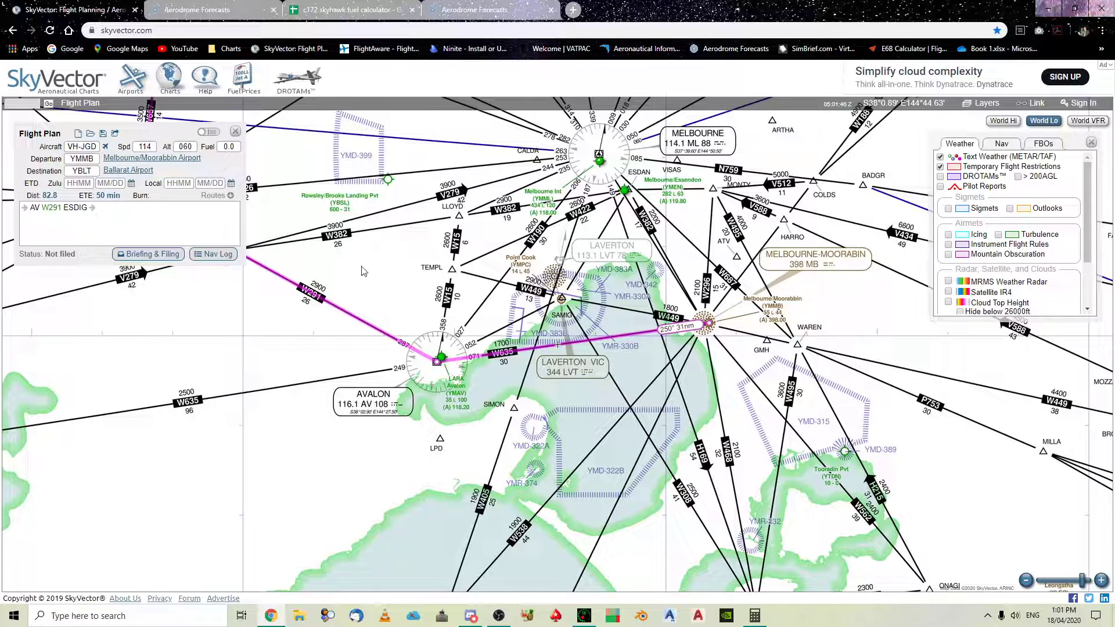
Pan the chart along the YMMB–YBLT route past ESDIG and Ballarat, then back toward Avalon
{"action": "left_click_drag", "start_coordinate": [584, 408], "coordinate": [619, 399]}
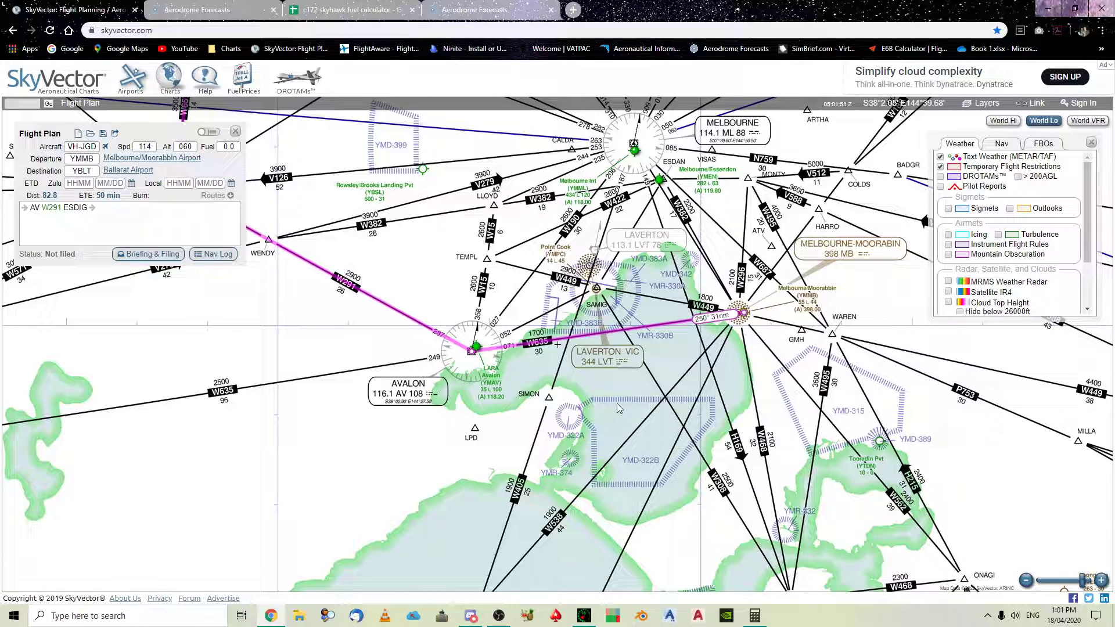
{"action": "left_click_drag", "start_coordinate": [606, 421], "coordinate": [609, 413]}
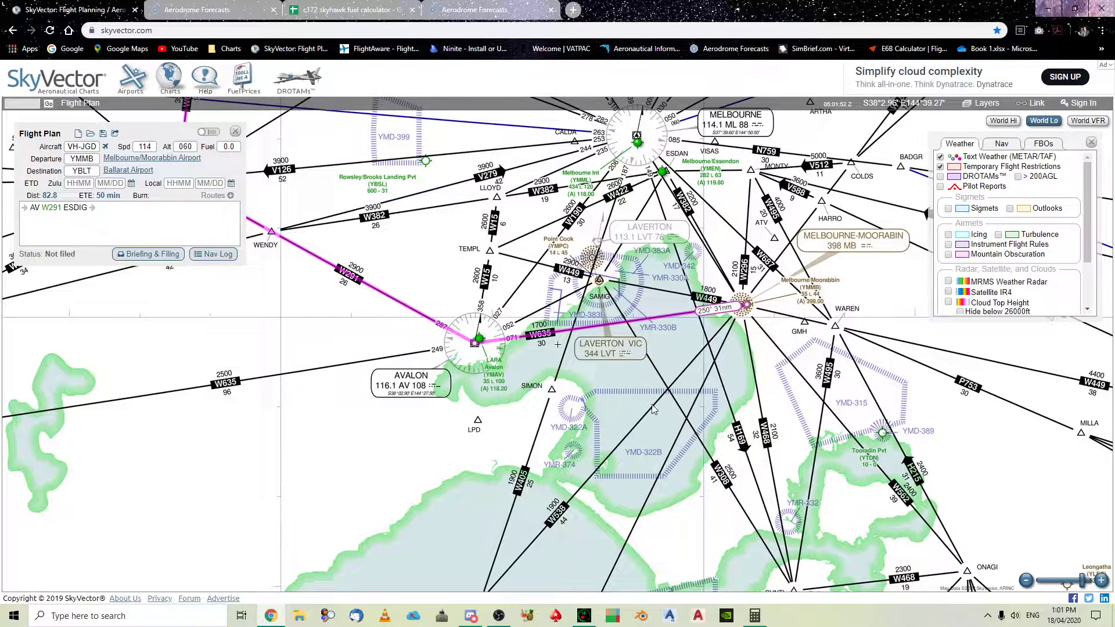
{"action": "left_click_drag", "start_coordinate": [629, 377], "coordinate": [684, 376]}
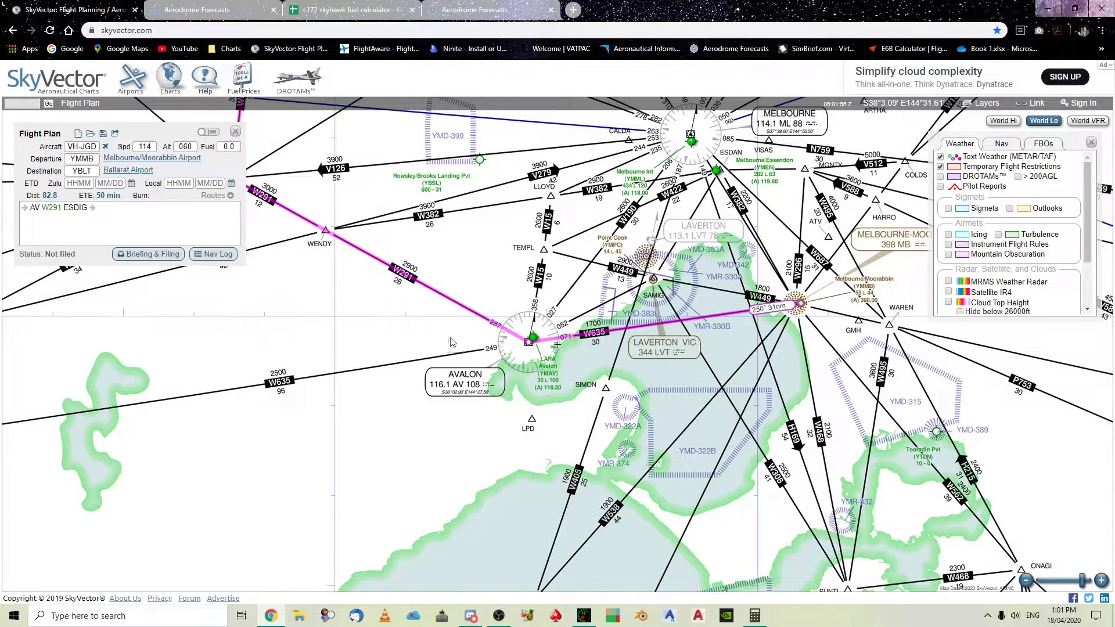
{"action": "left_click_drag", "start_coordinate": [455, 342], "coordinate": [580, 401]}
{"action": "left_click_drag", "start_coordinate": [357, 237], "coordinate": [466, 316]}
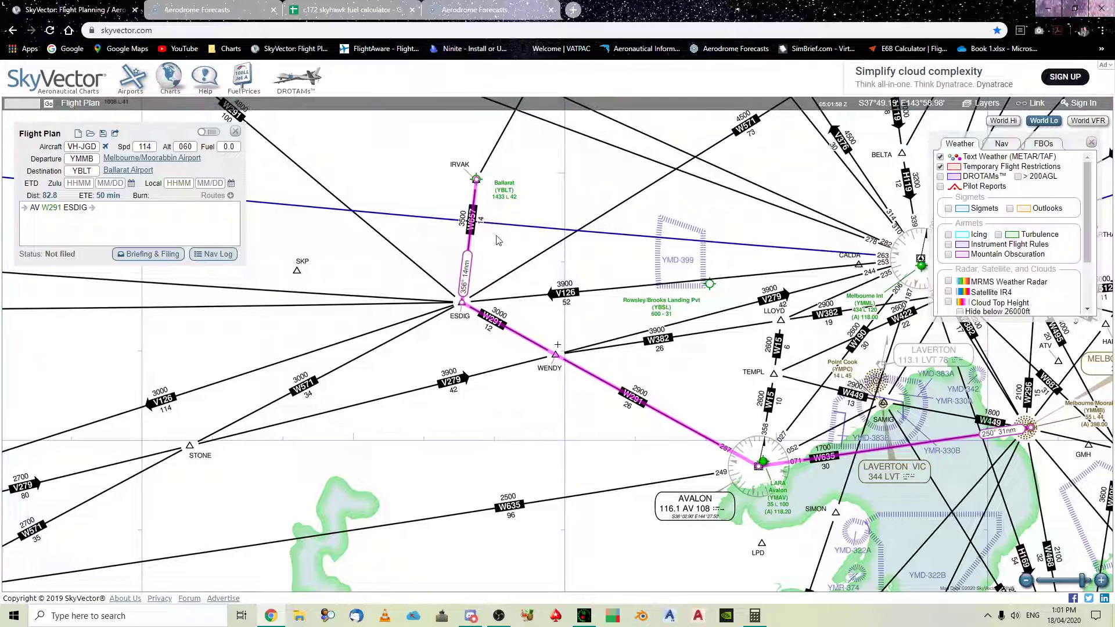
{"action": "left_click_drag", "start_coordinate": [507, 227], "coordinate": [492, 288]}
{"action": "left_click_drag", "start_coordinate": [746, 393], "coordinate": [503, 238]}
{"action": "left_click_drag", "start_coordinate": [579, 293], "coordinate": [560, 286]}
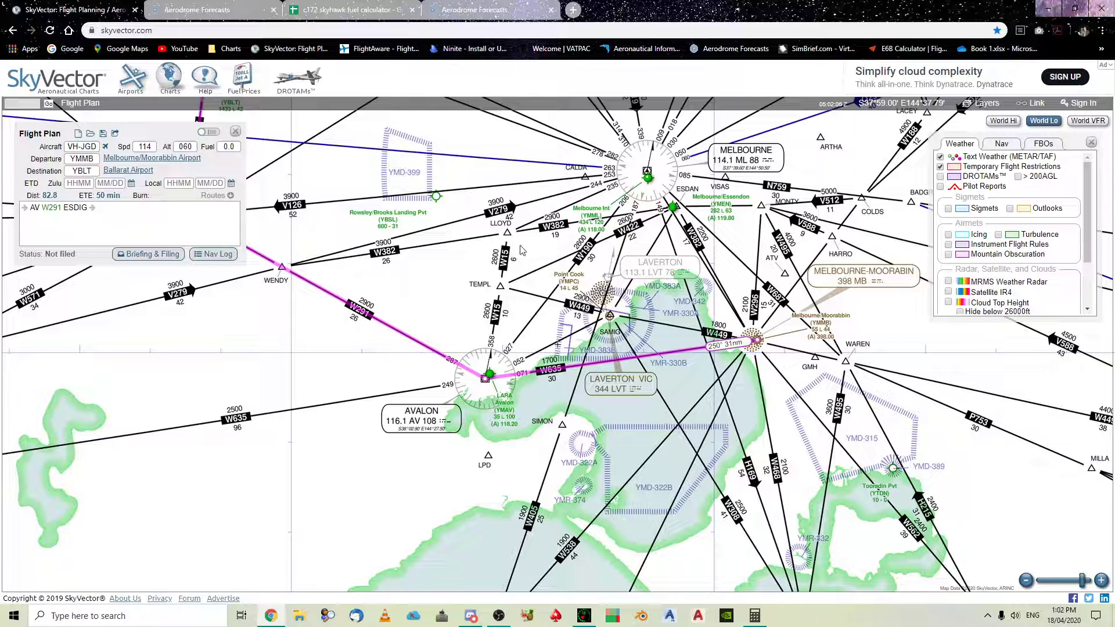
{"action": "left_click_drag", "start_coordinate": [412, 226], "coordinate": [425, 238]}
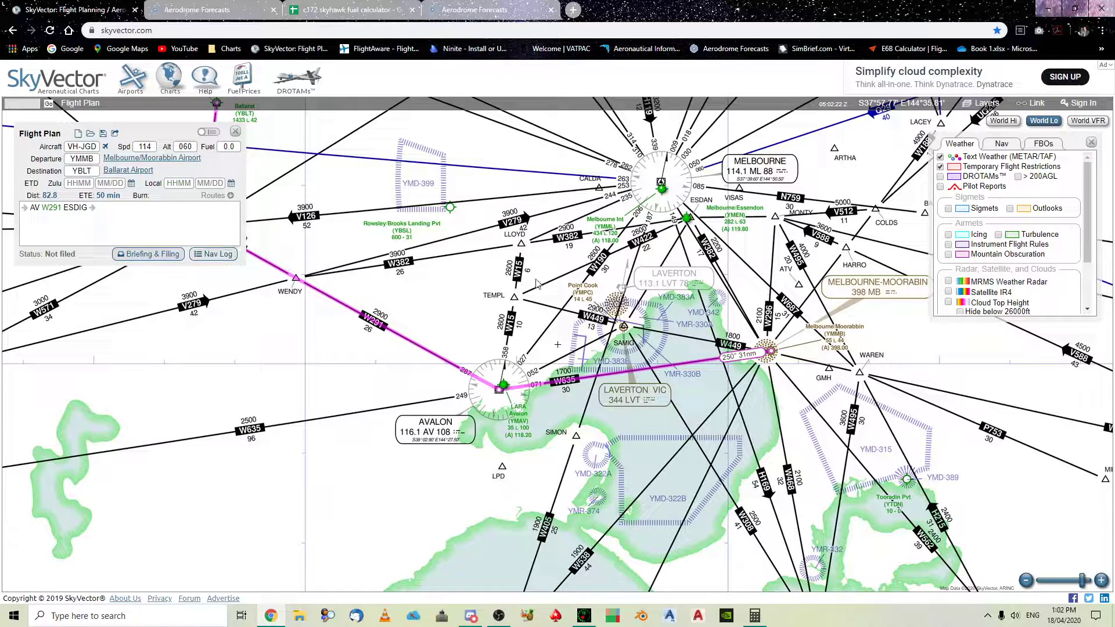
{"action": "left_click_drag", "start_coordinate": [538, 276], "coordinate": [490, 255]}
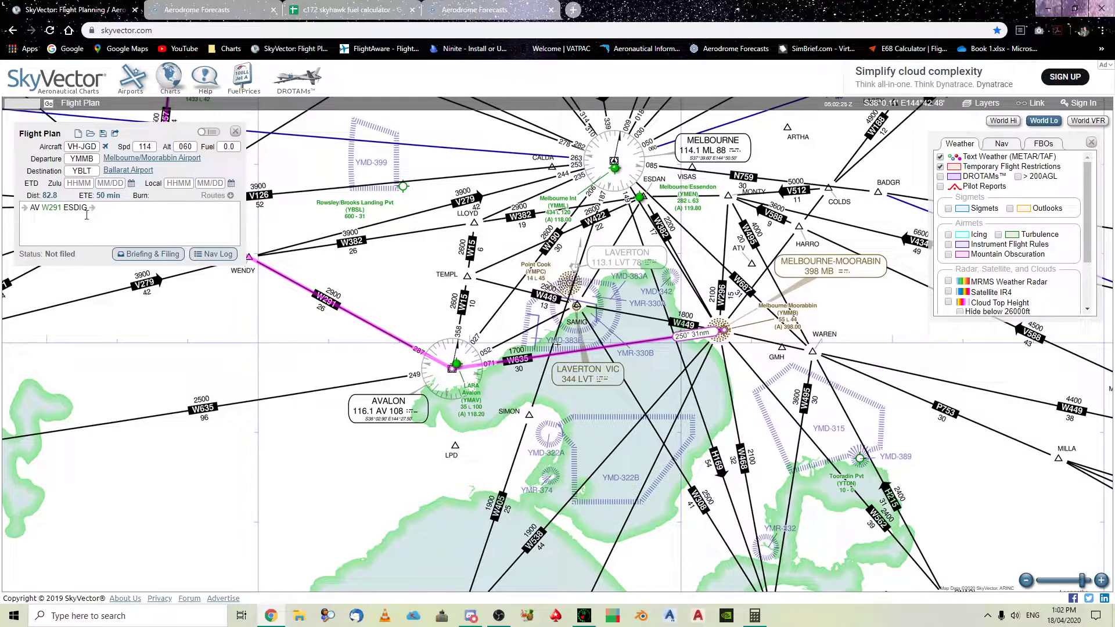
{"action": "left_click_drag", "start_coordinate": [506, 330], "coordinate": [557, 345]}
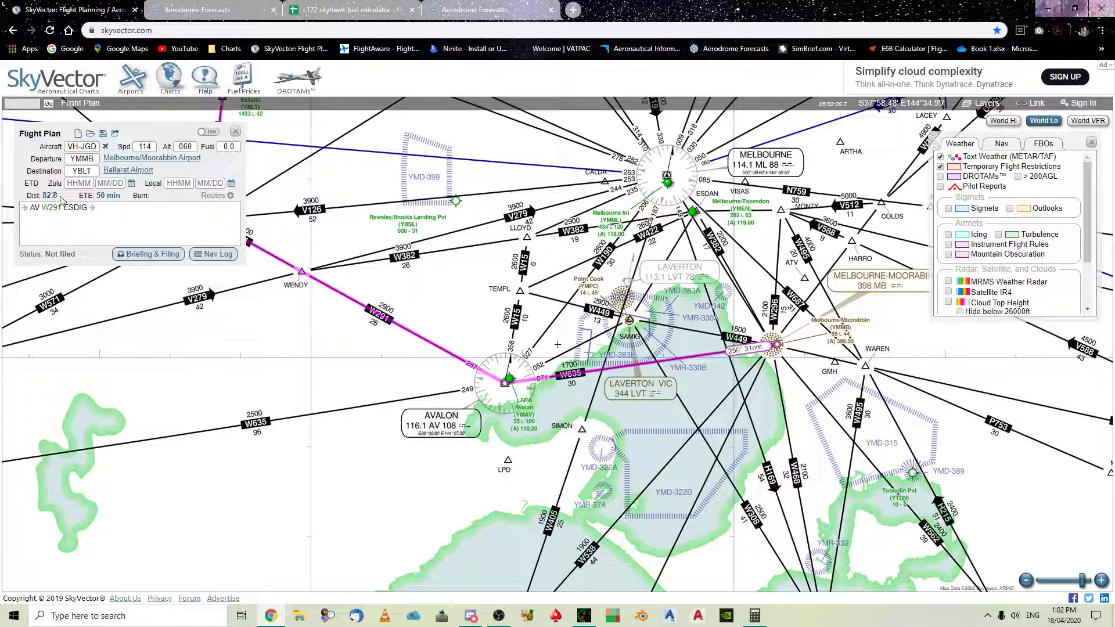
{"action": "left_click", "coordinate": [343, 11]}
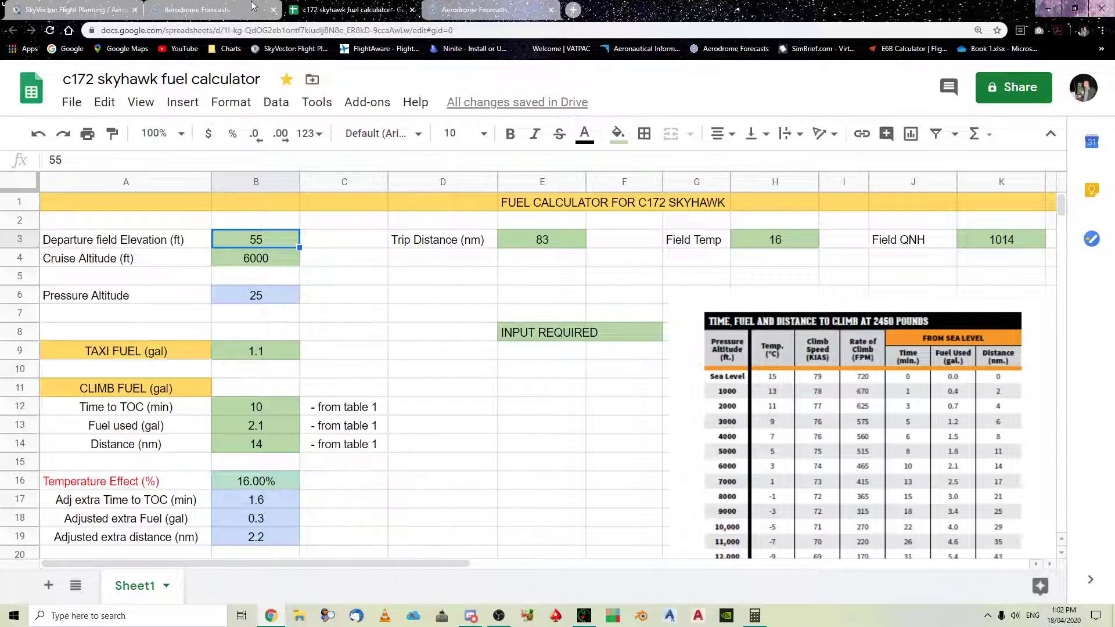
{"action": "left_click", "coordinate": [65, 10]}
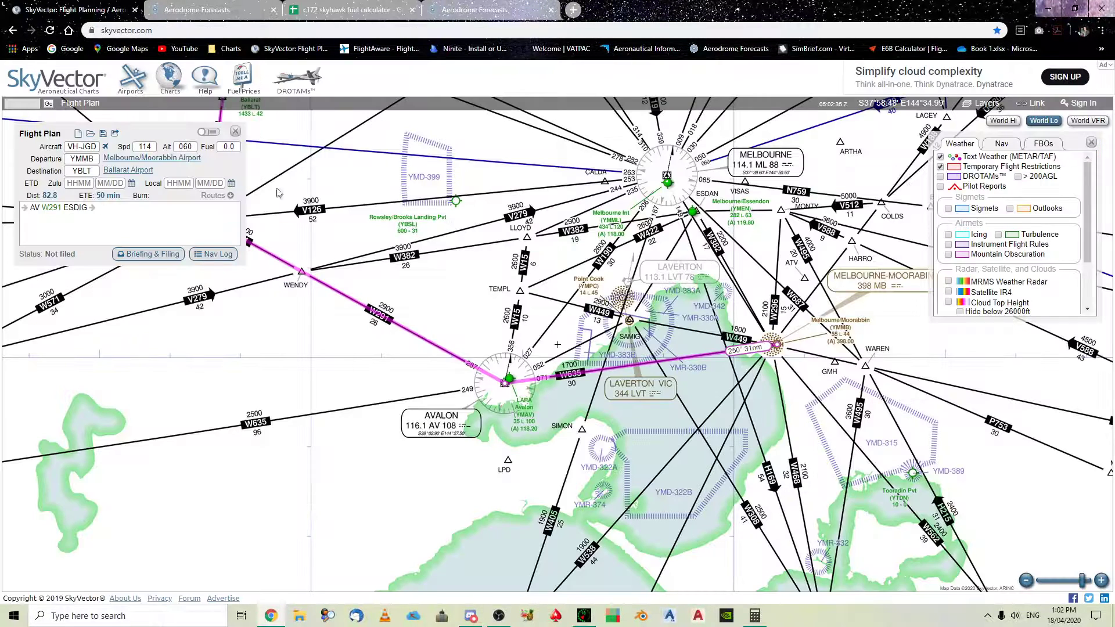
{"action": "left_click", "coordinate": [128, 161]}
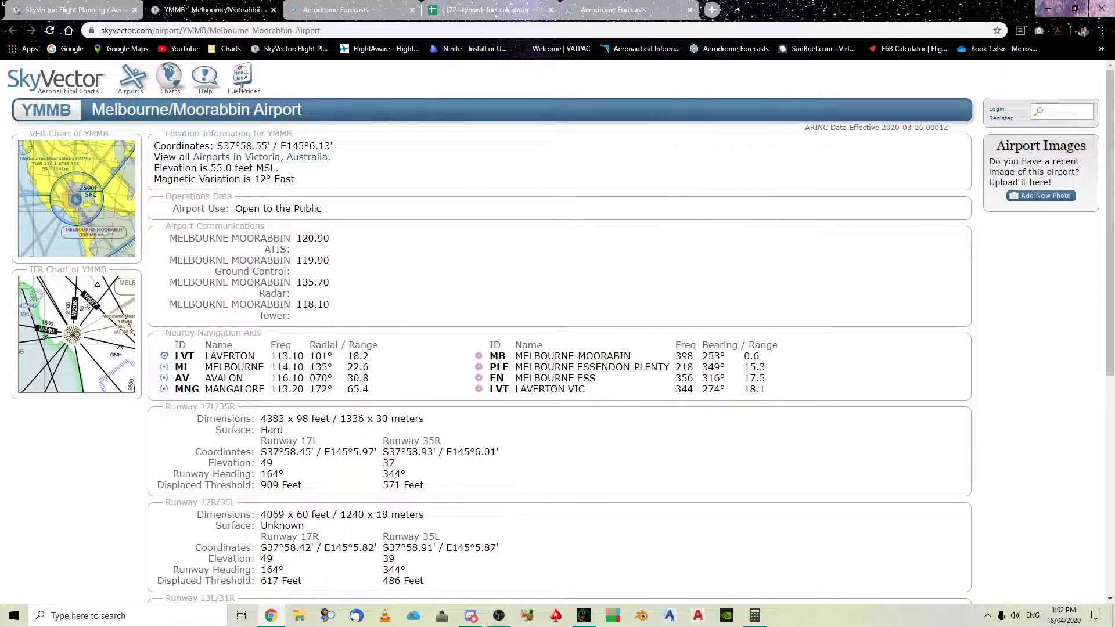
{"action": "left_click_drag", "start_coordinate": [174, 168], "coordinate": [256, 168]}
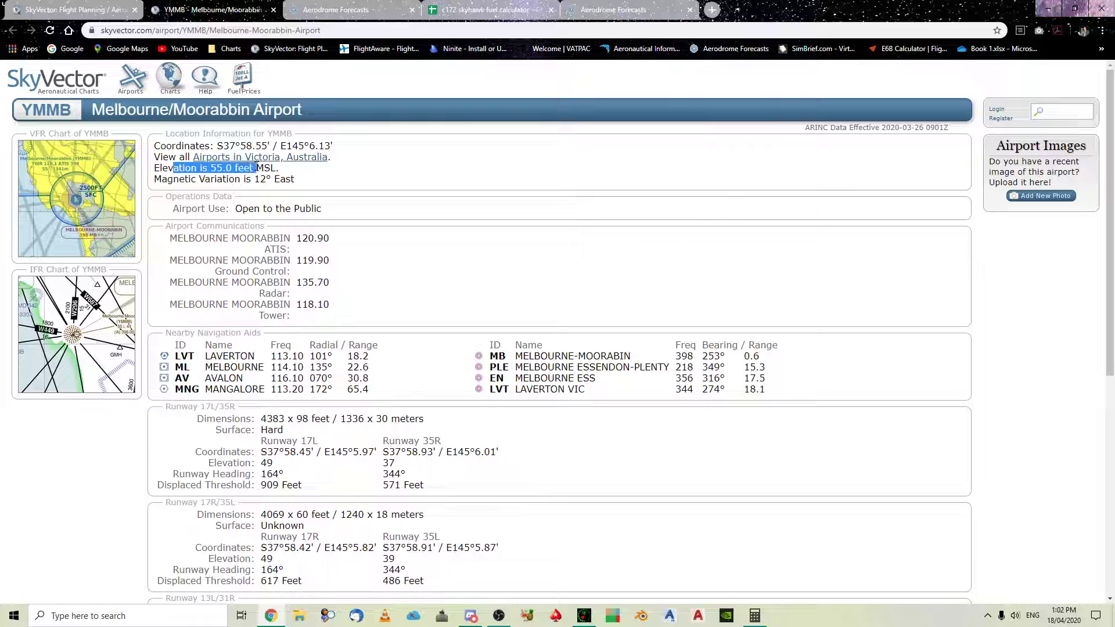
{"action": "left_click", "coordinate": [272, 10]}
{"action": "left_click", "coordinate": [325, 10]}
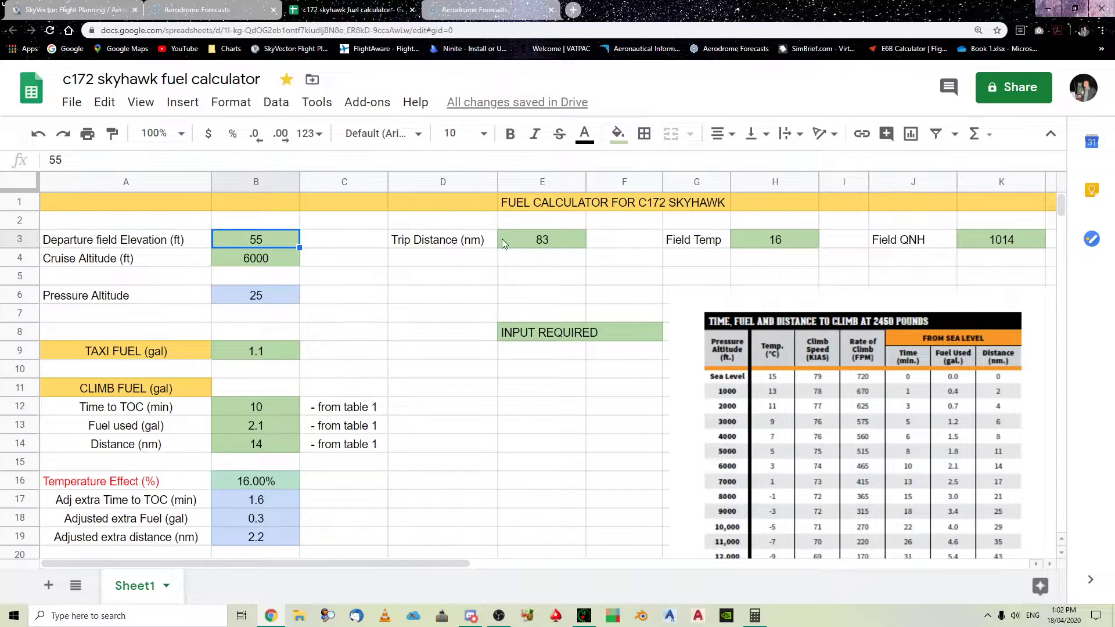
{"action": "left_click", "coordinate": [541, 240]}
{"action": "left_click", "coordinate": [94, 11]}
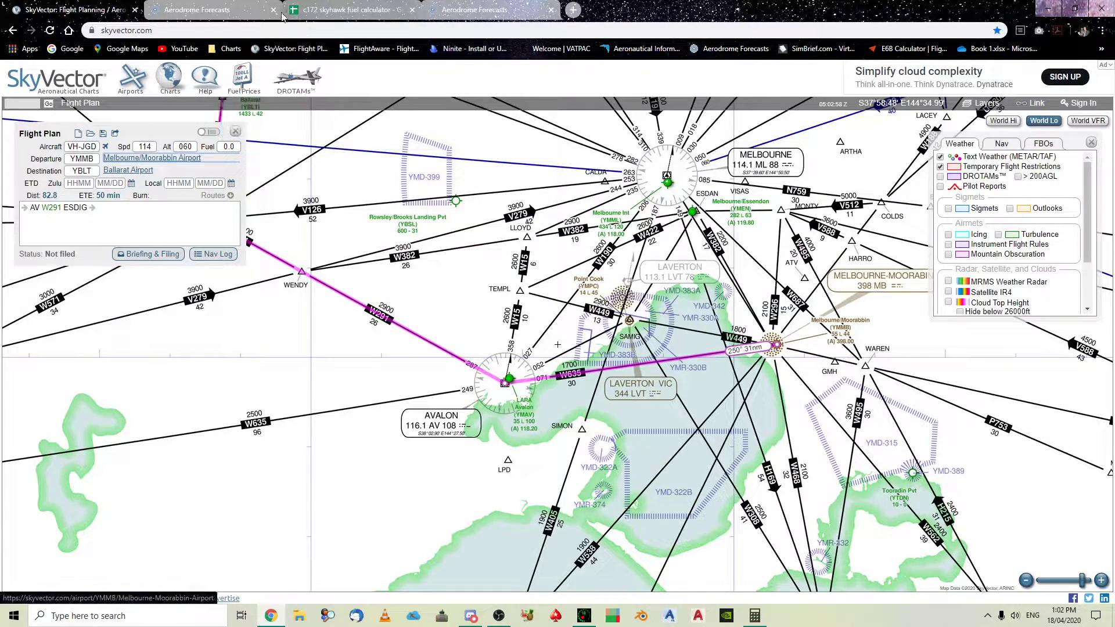
{"action": "left_click", "coordinate": [347, 10]}
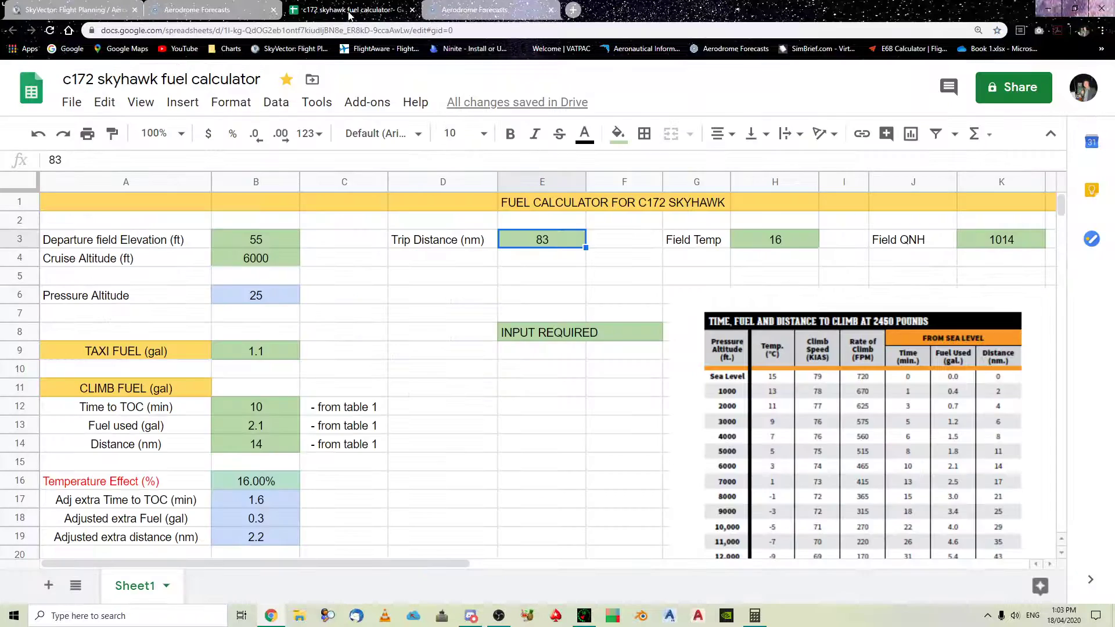
{"action": "left_click", "coordinate": [761, 237]}
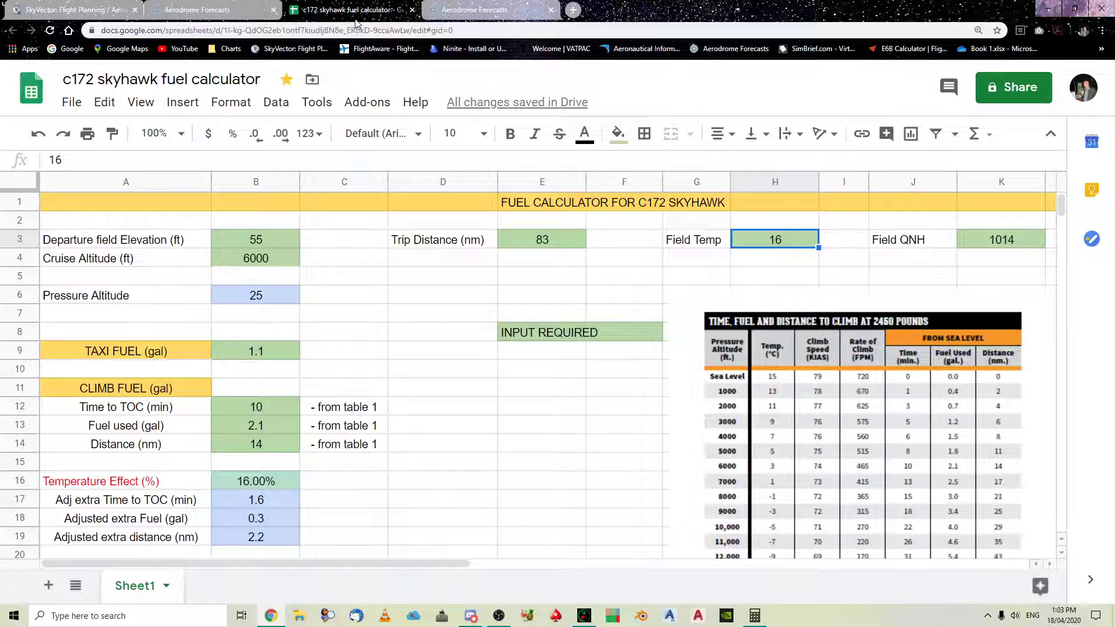
Replace the aerodrome code with ymmb, search, and highlight the Moorabbin METAR temperature 16/10
{"action": "left_click", "coordinate": [224, 12]}
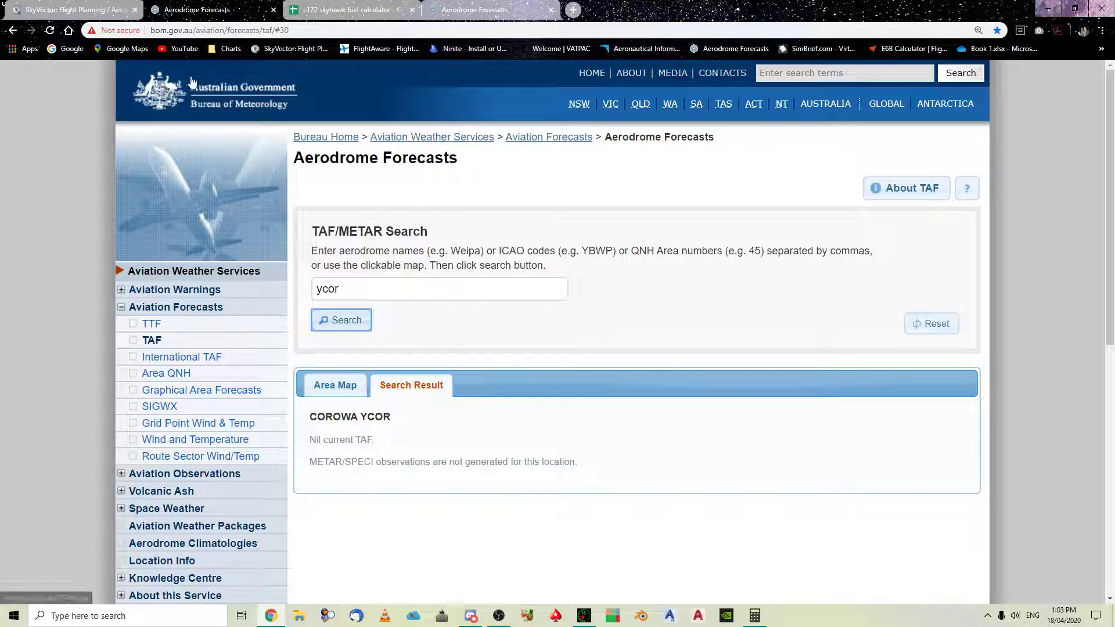
{"action": "left_click_drag", "start_coordinate": [368, 293], "coordinate": [314, 296]}
{"action": "type", "text": "ymmb"}
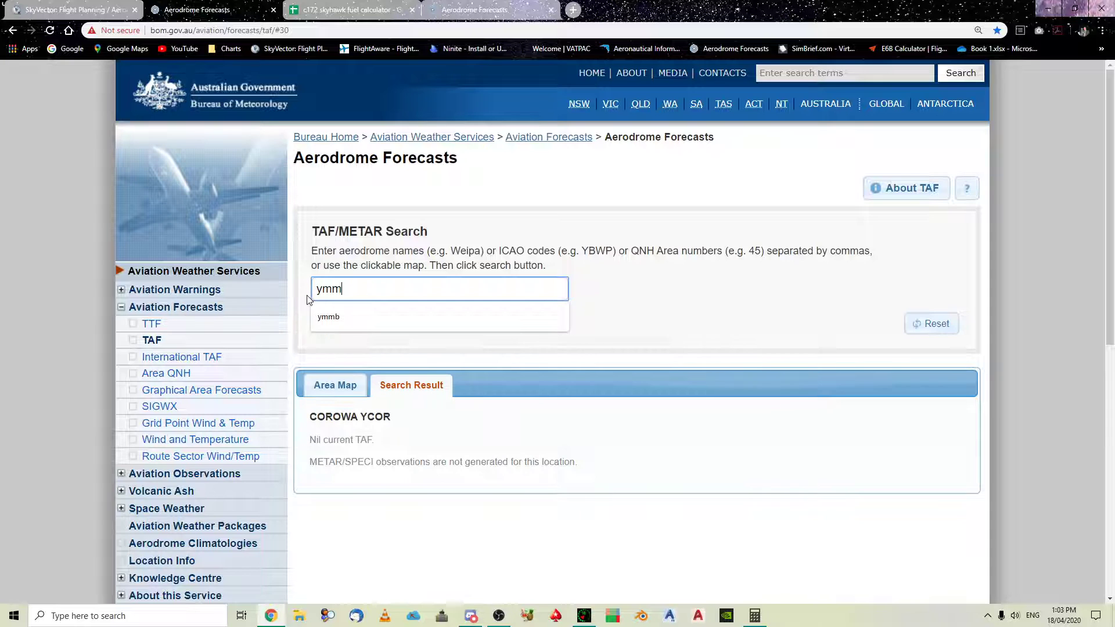
{"action": "left_click", "coordinate": [363, 321]}
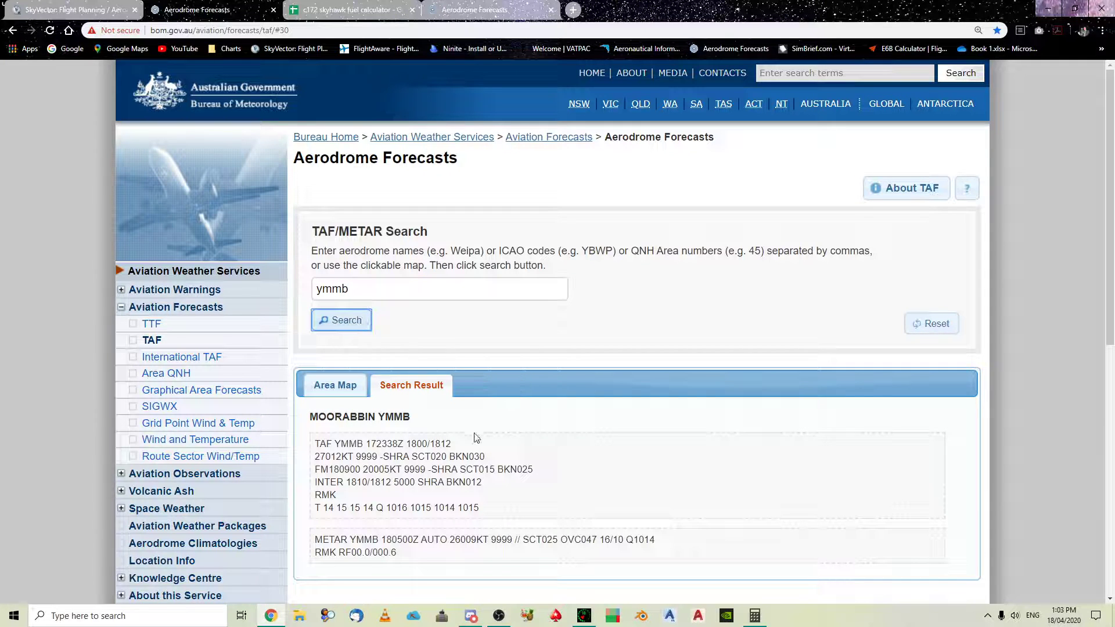
{"action": "scroll", "coordinate": [459, 451], "scroll_direction": "down", "scroll_amount": 1}
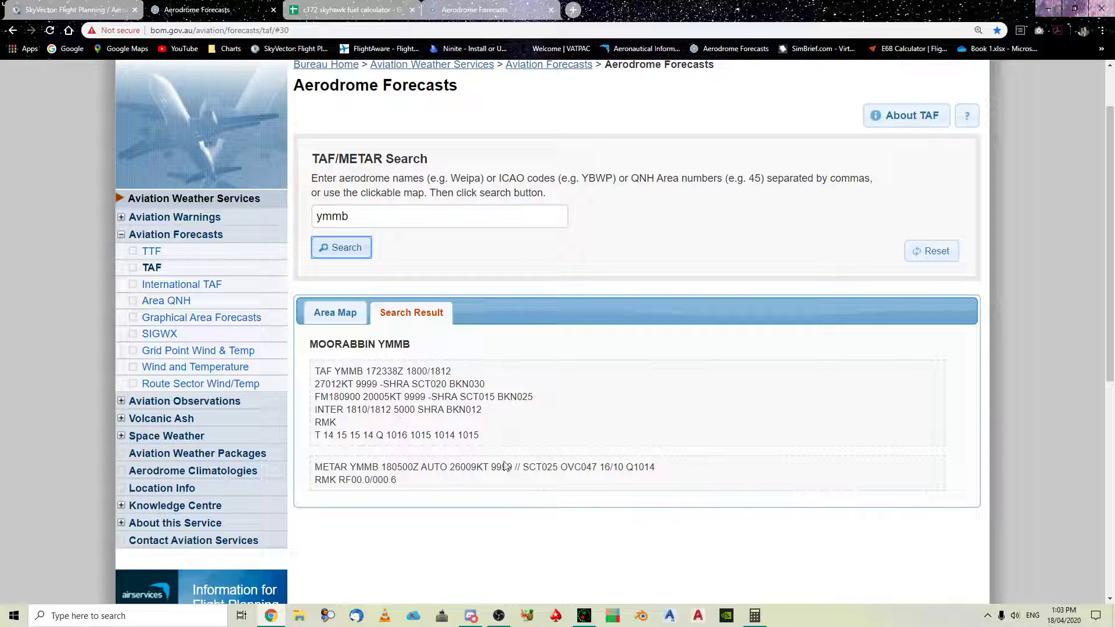
{"action": "left_click_drag", "start_coordinate": [595, 465], "coordinate": [610, 466]}
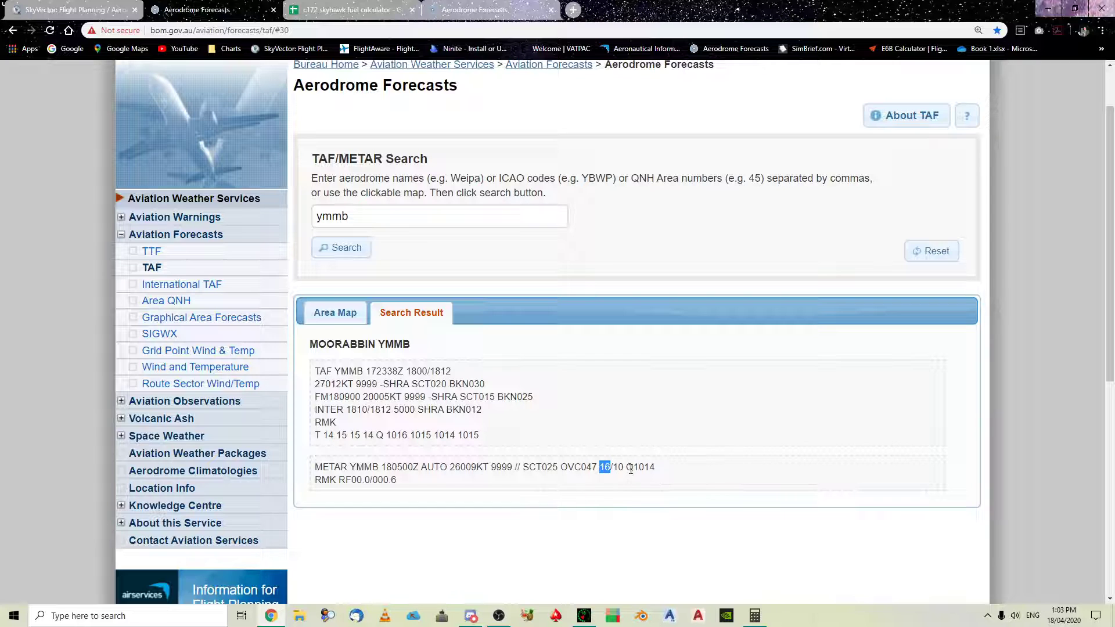
Review Field QNH 1014, cruise altitude 6000 and the pressure altitude formula =B3+((1013-K3)*30)
{"action": "left_click", "coordinate": [358, 10]}
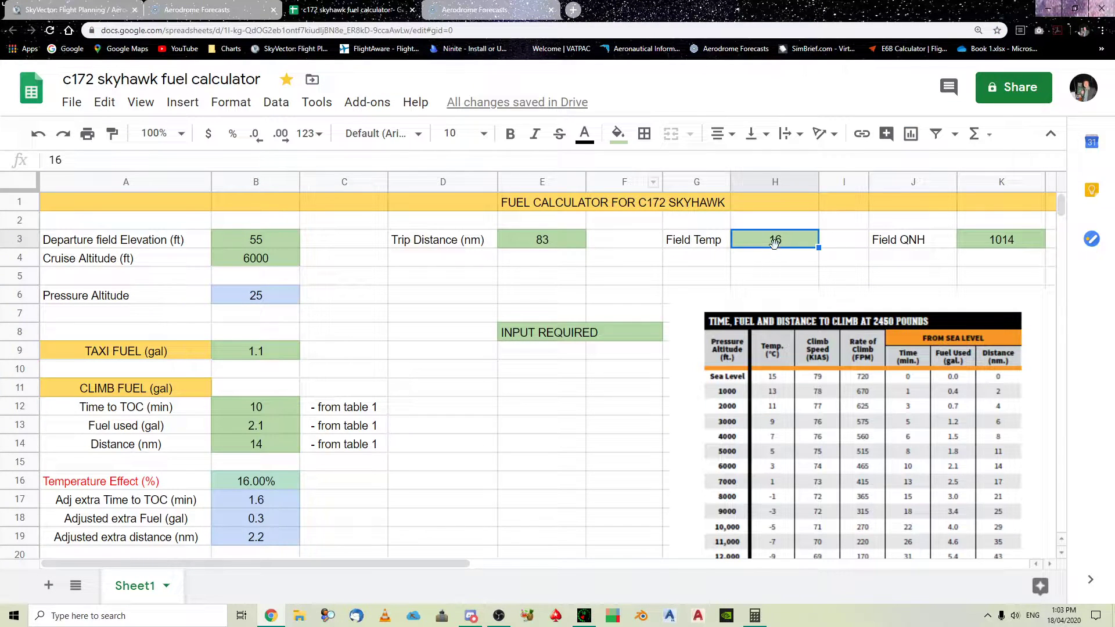
{"action": "left_click", "coordinate": [1031, 246]}
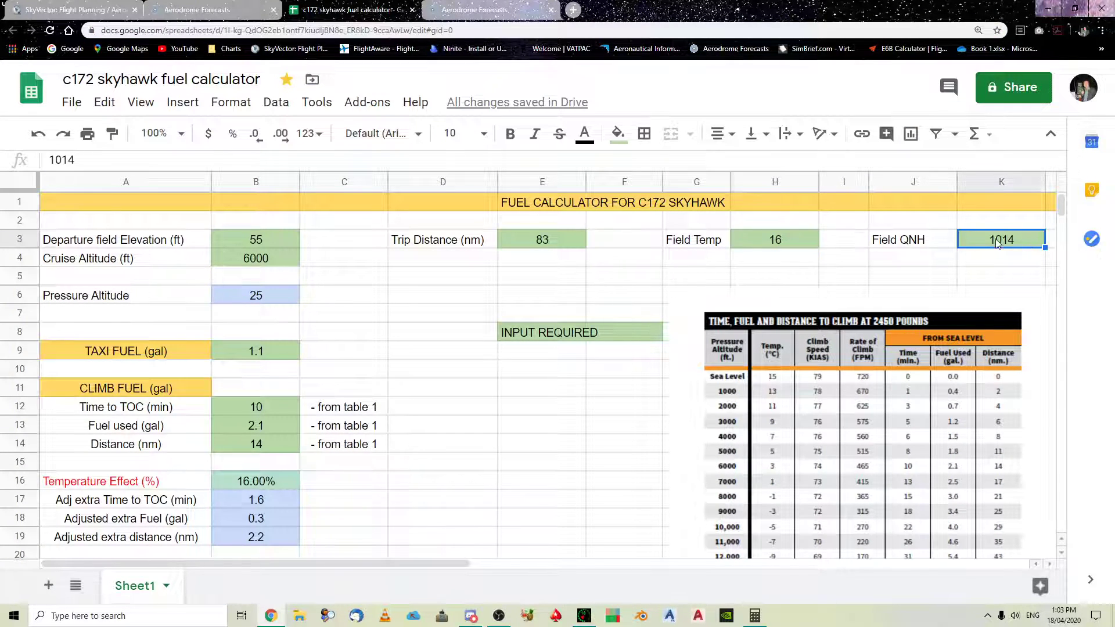
{"action": "left_click", "coordinate": [270, 261]}
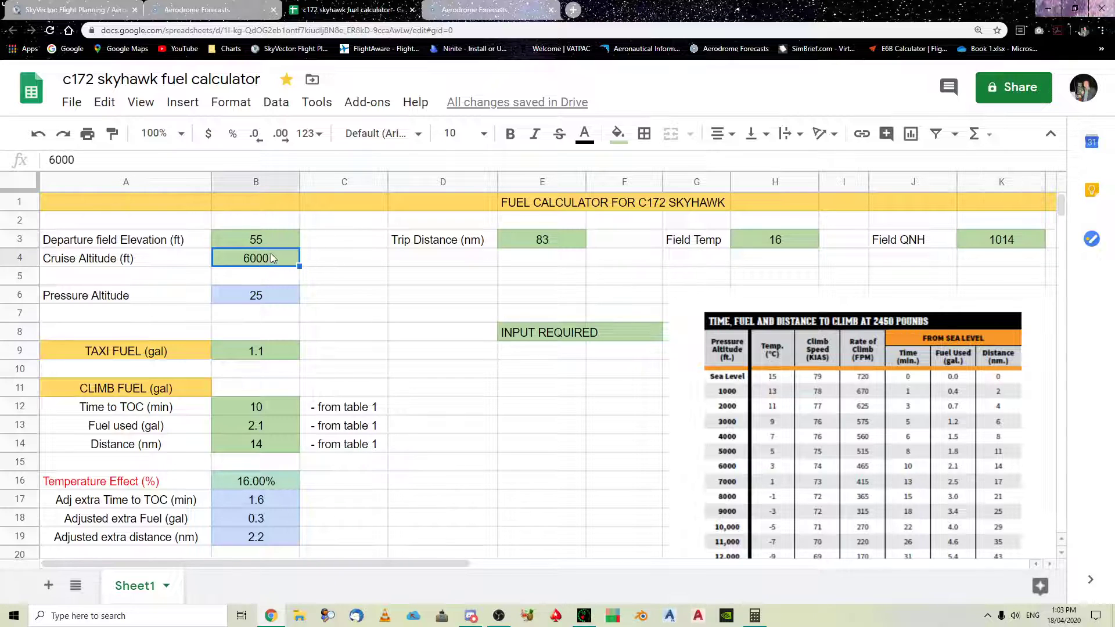
{"action": "left_click", "coordinate": [277, 299]}
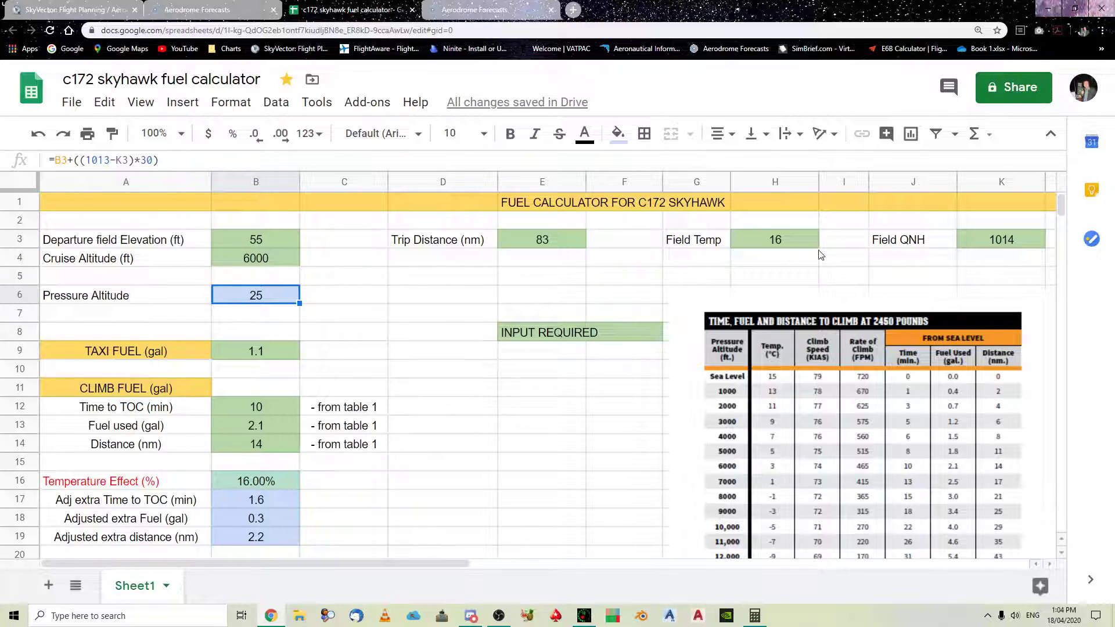
{"action": "left_click", "coordinate": [1002, 239]}
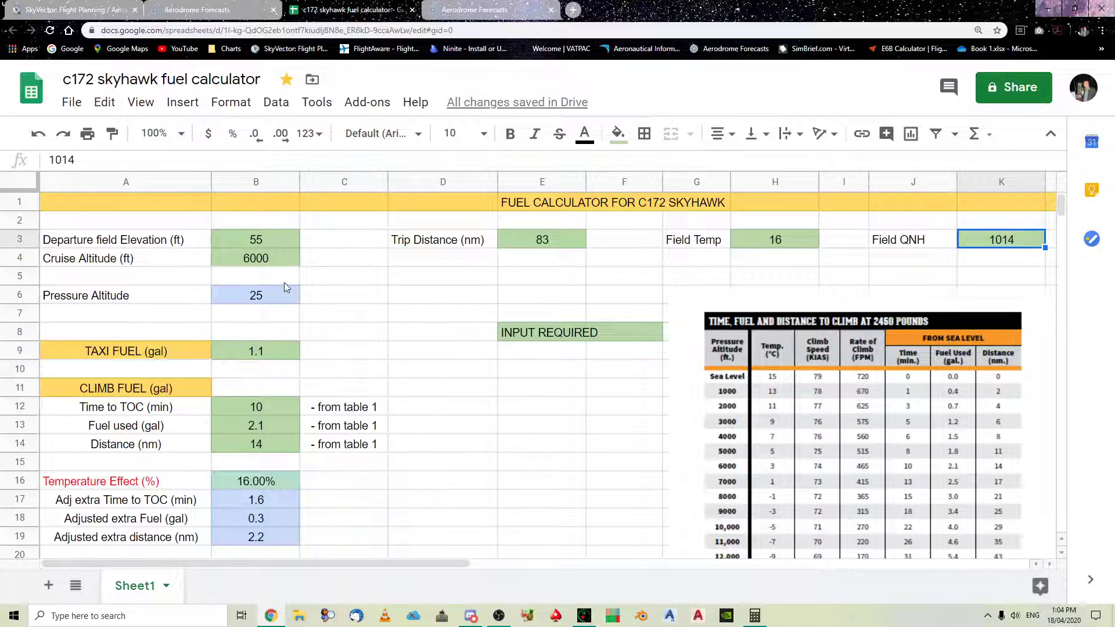
{"action": "left_click", "coordinate": [266, 296]}
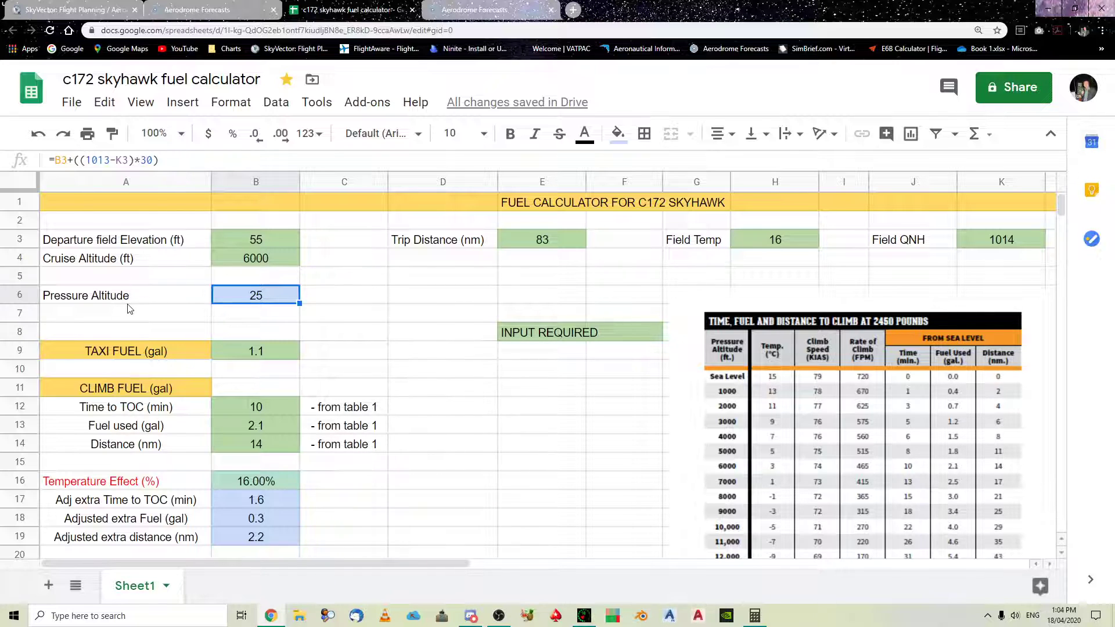
{"action": "scroll", "coordinate": [130, 309], "scroll_direction": "down", "scroll_amount": 1}
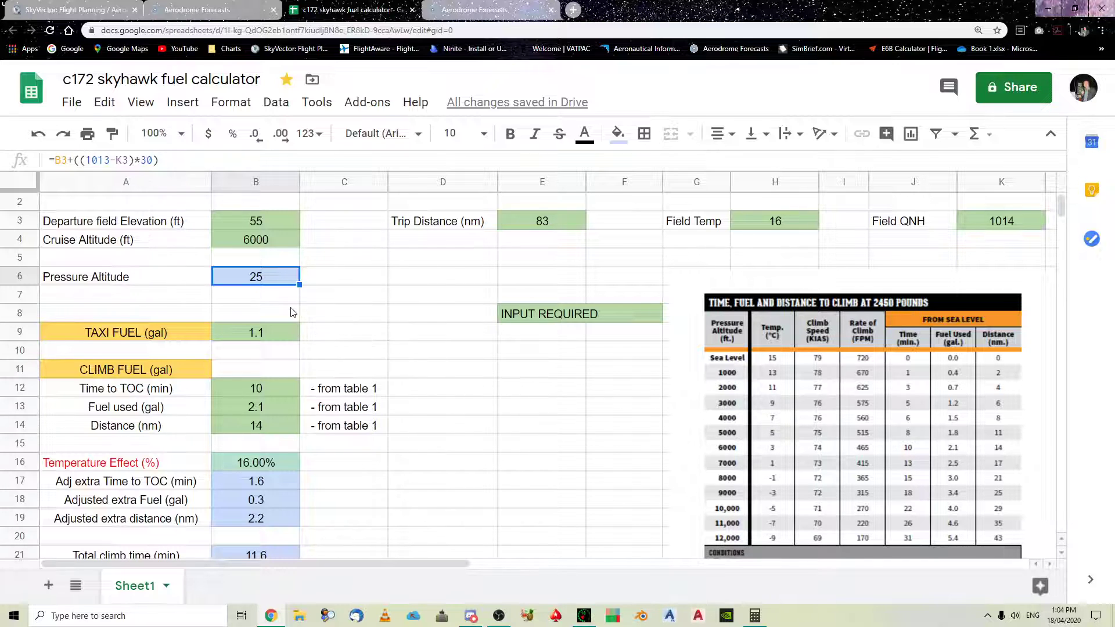
{"action": "left_click", "coordinate": [274, 332]}
{"action": "scroll", "coordinate": [291, 331], "scroll_direction": "down", "scroll_amount": 1}
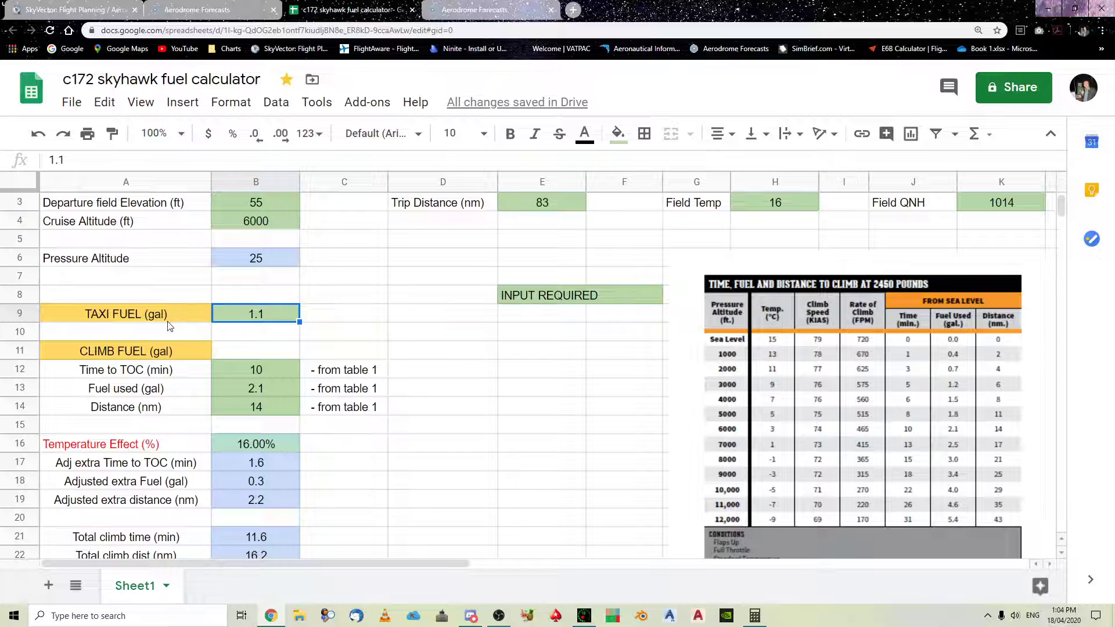
{"action": "scroll", "coordinate": [668, 472], "scroll_direction": "down", "scroll_amount": 2}
{"action": "scroll", "coordinate": [731, 473], "scroll_direction": "down", "scroll_amount": 1}
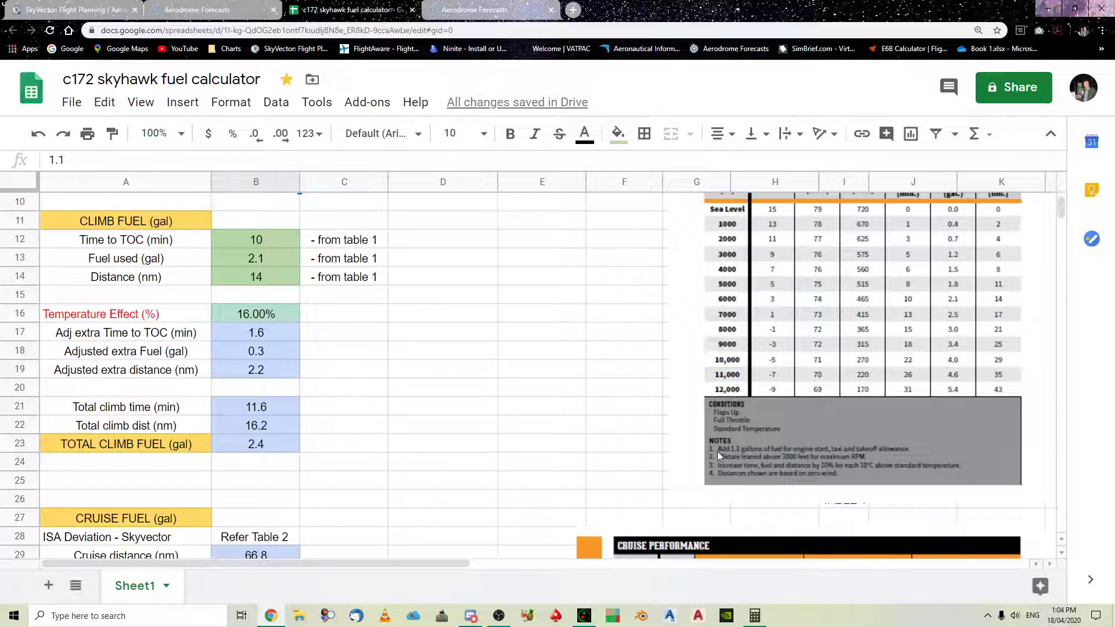
{"action": "scroll", "coordinate": [406, 290], "scroll_direction": "up", "scroll_amount": 3}
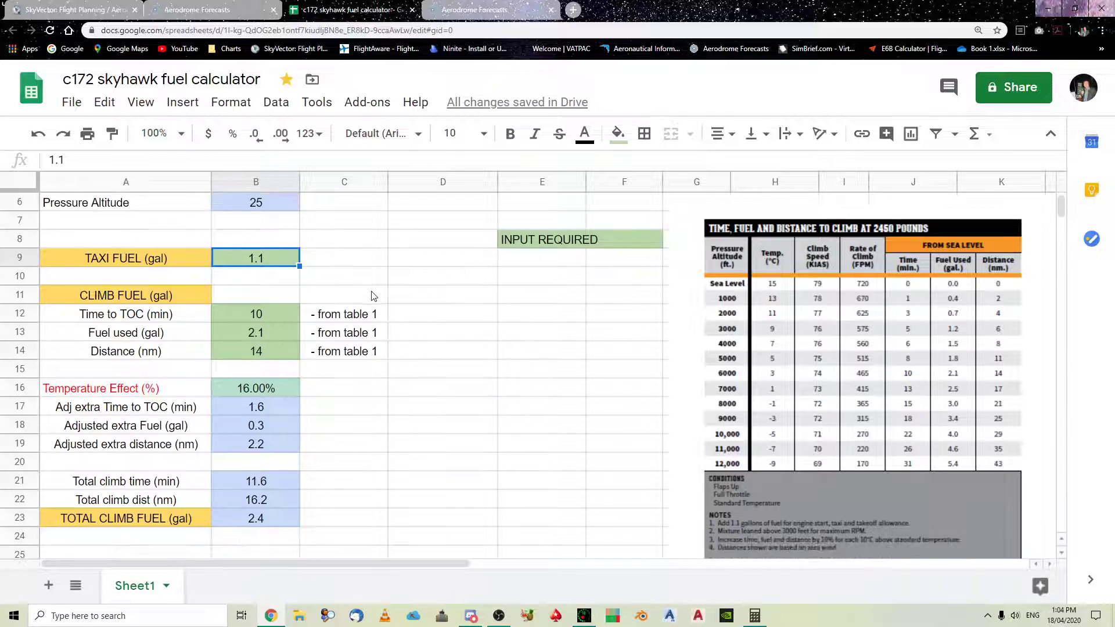
{"action": "scroll", "coordinate": [592, 274], "scroll_direction": "down", "scroll_amount": 2}
{"action": "scroll", "coordinate": [182, 316], "scroll_direction": "up", "scroll_amount": 3}
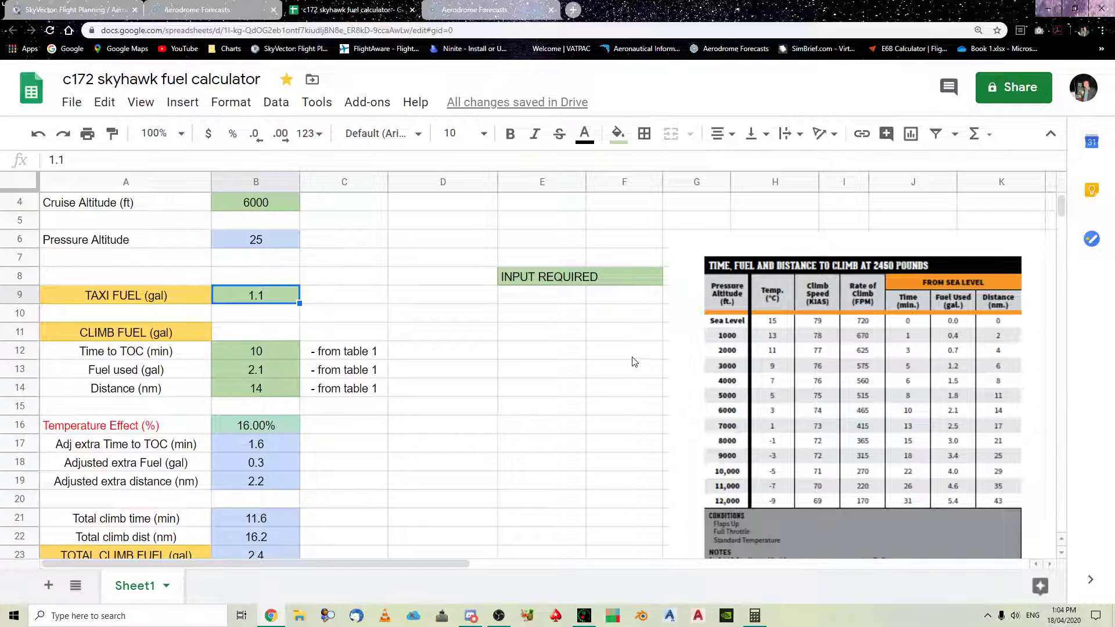
{"action": "scroll", "coordinate": [634, 362], "scroll_direction": "down", "scroll_amount": 1}
{"action": "scroll", "coordinate": [634, 362], "scroll_direction": "up", "scroll_amount": 1}
{"action": "left_click", "coordinate": [113, 354]}
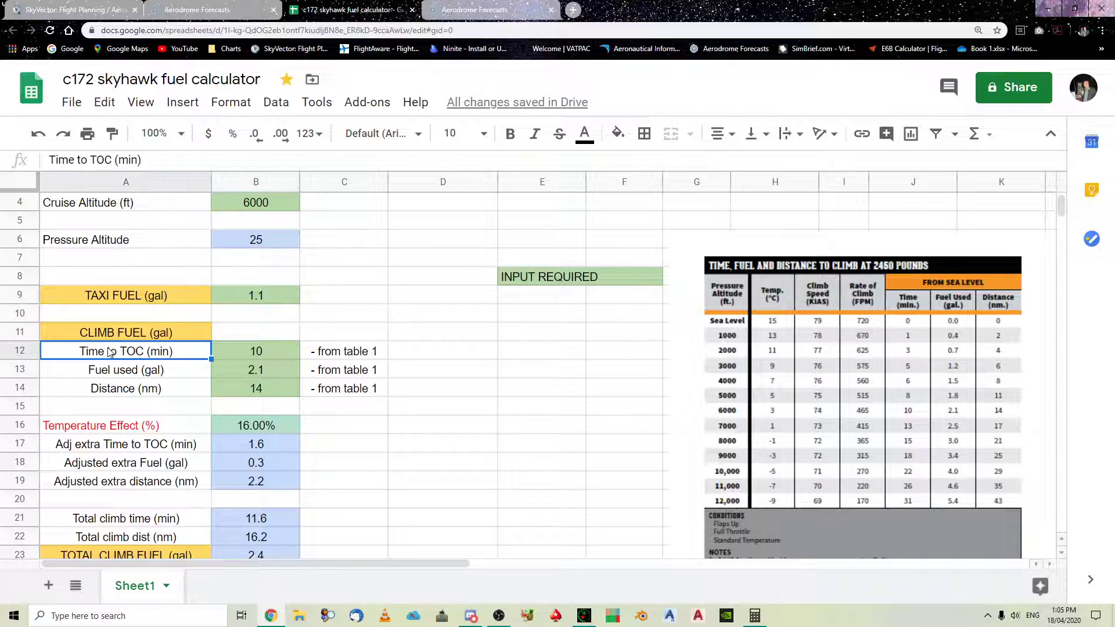
{"action": "left_click", "coordinate": [261, 355]}
{"action": "scroll", "coordinate": [524, 357], "scroll_direction": "up", "scroll_amount": 1}
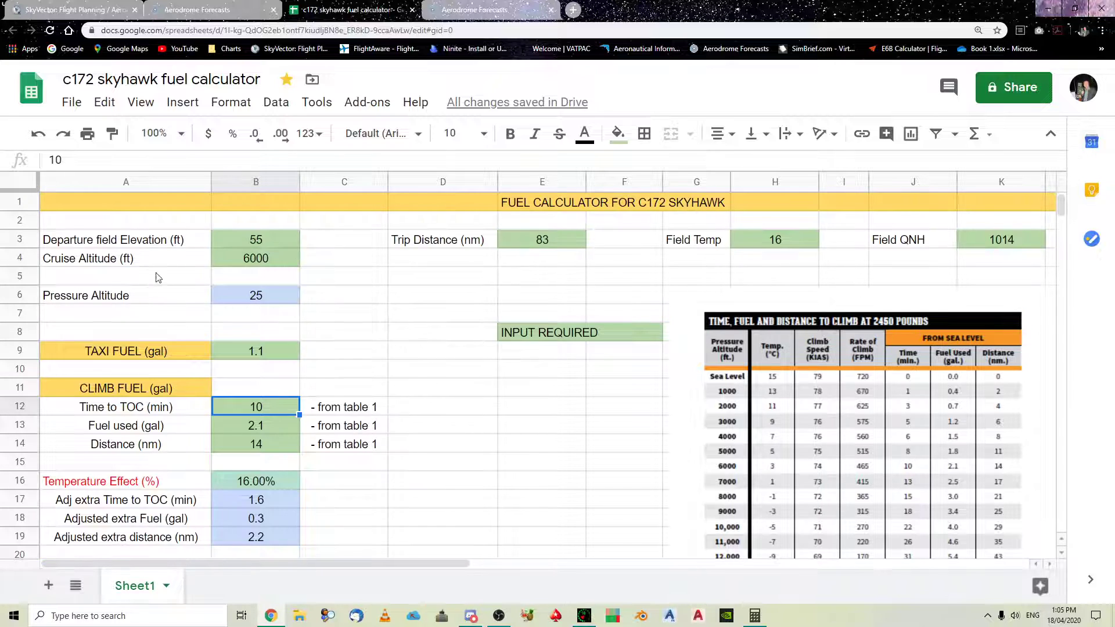
{"action": "left_click", "coordinate": [252, 301]}
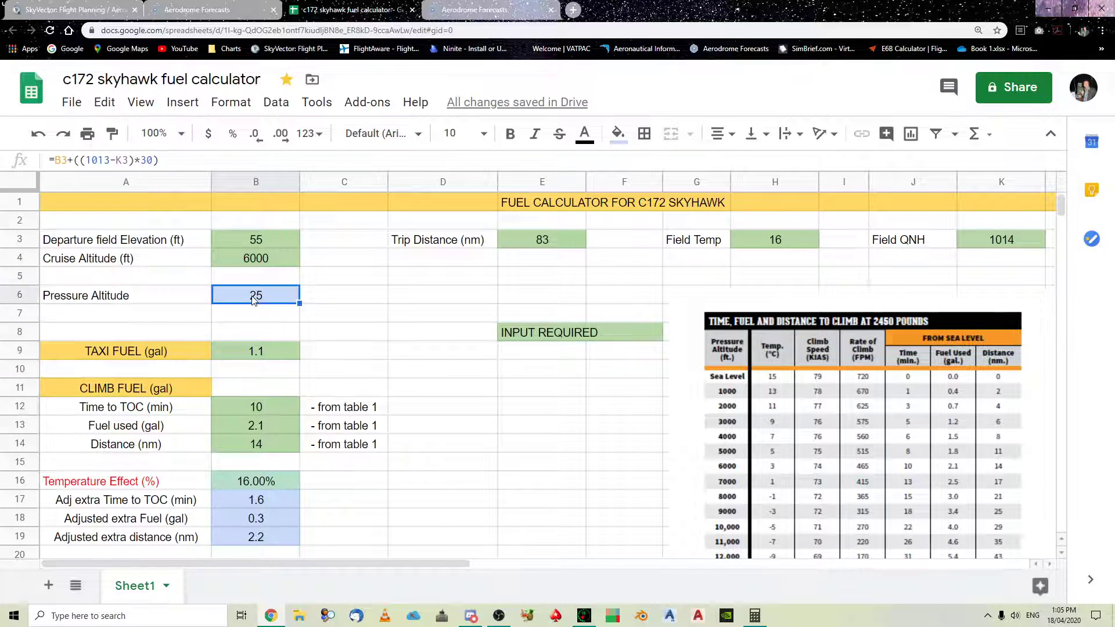
{"action": "scroll", "coordinate": [344, 251], "scroll_direction": "down", "scroll_amount": 1}
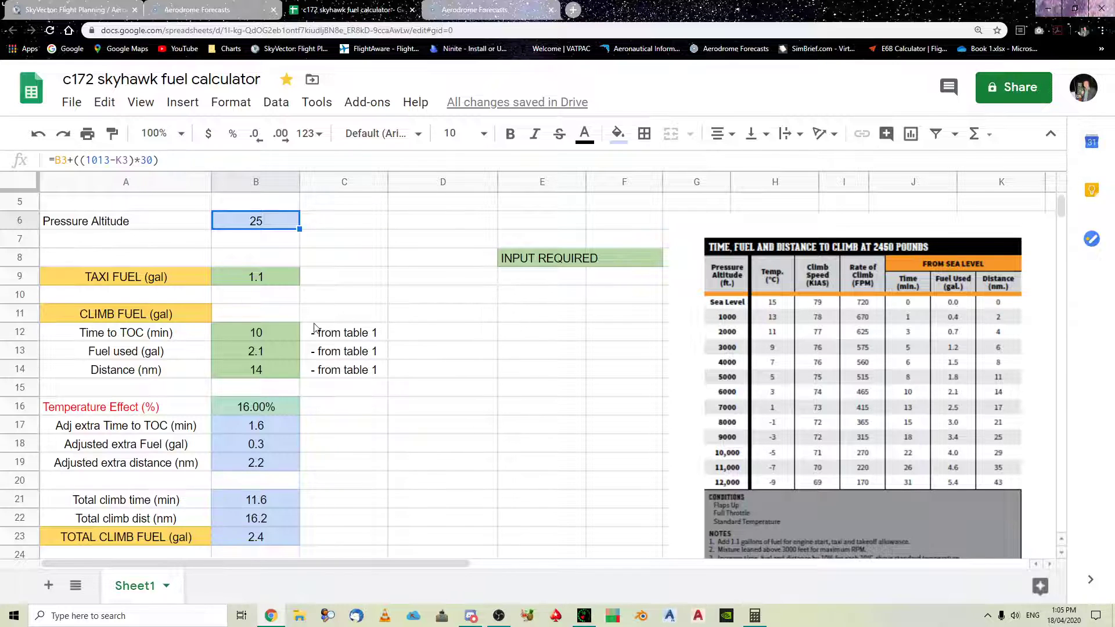
{"action": "scroll", "coordinate": [299, 282], "scroll_direction": "up", "scroll_amount": 1}
{"action": "left_click", "coordinate": [259, 241]}
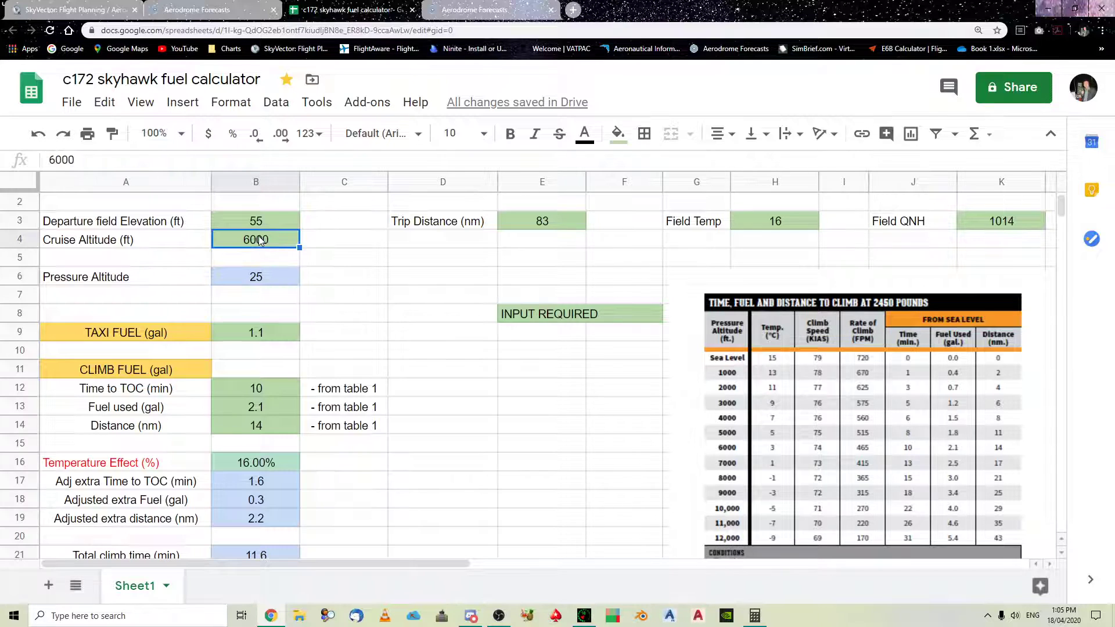
{"action": "scroll", "coordinate": [587, 348], "scroll_direction": "down", "scroll_amount": 1}
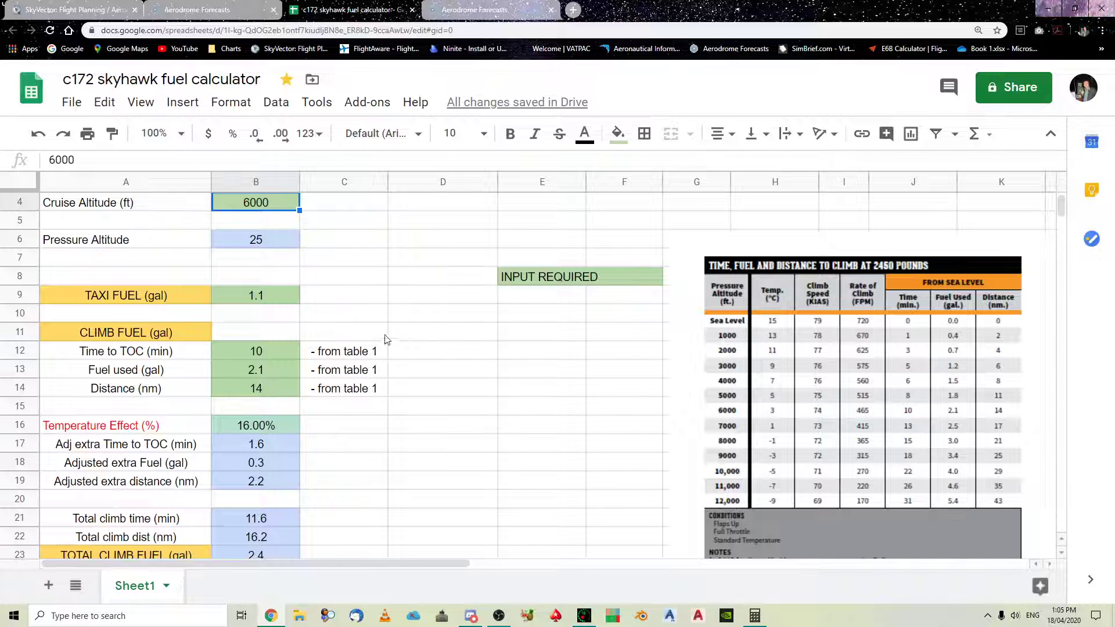
{"action": "left_click", "coordinate": [268, 351]}
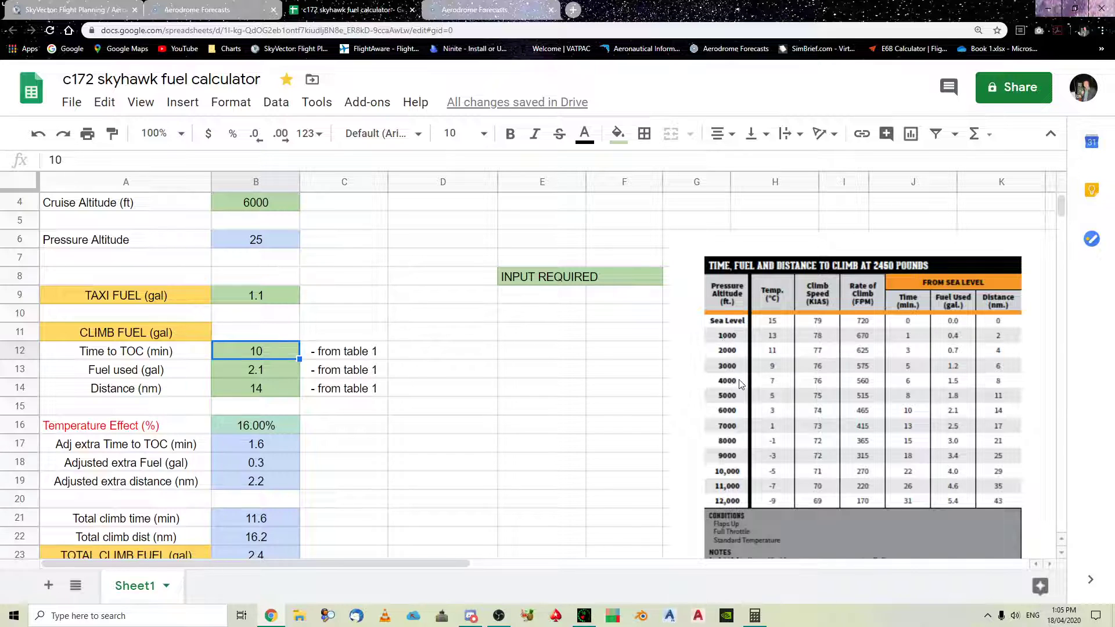
{"action": "left_click", "coordinate": [954, 321]}
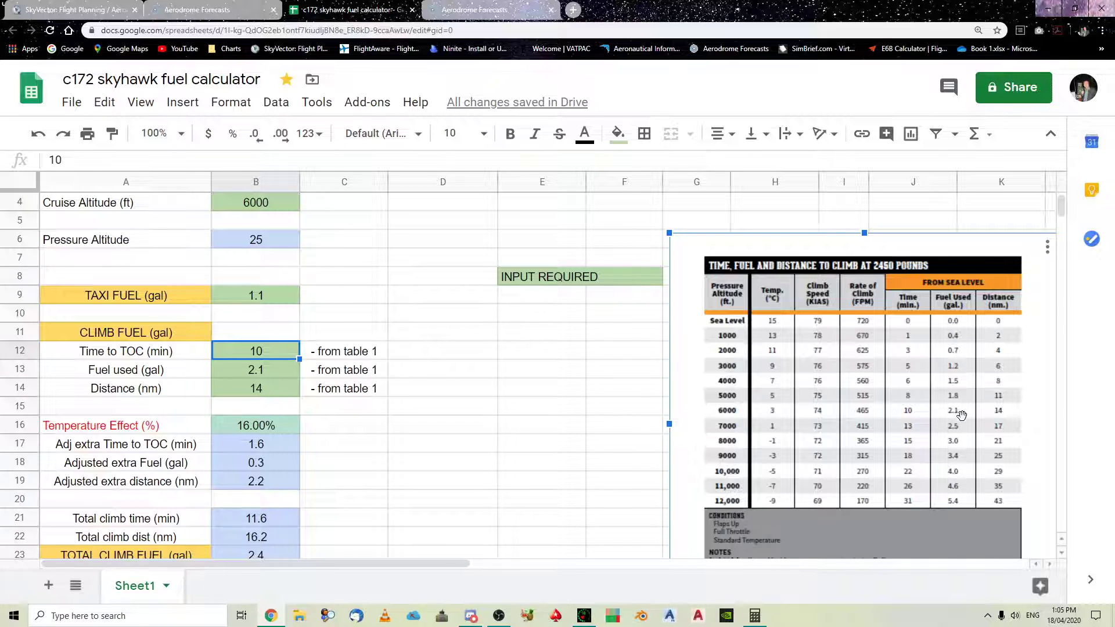
{"action": "left_click", "coordinate": [269, 373]}
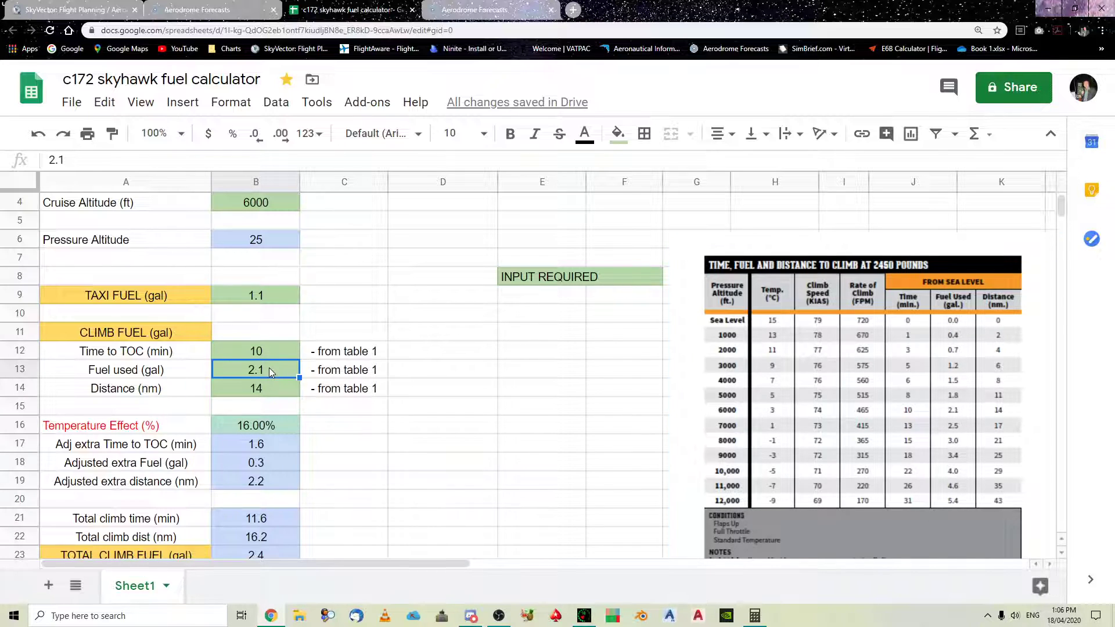
{"action": "left_click", "coordinate": [266, 387]}
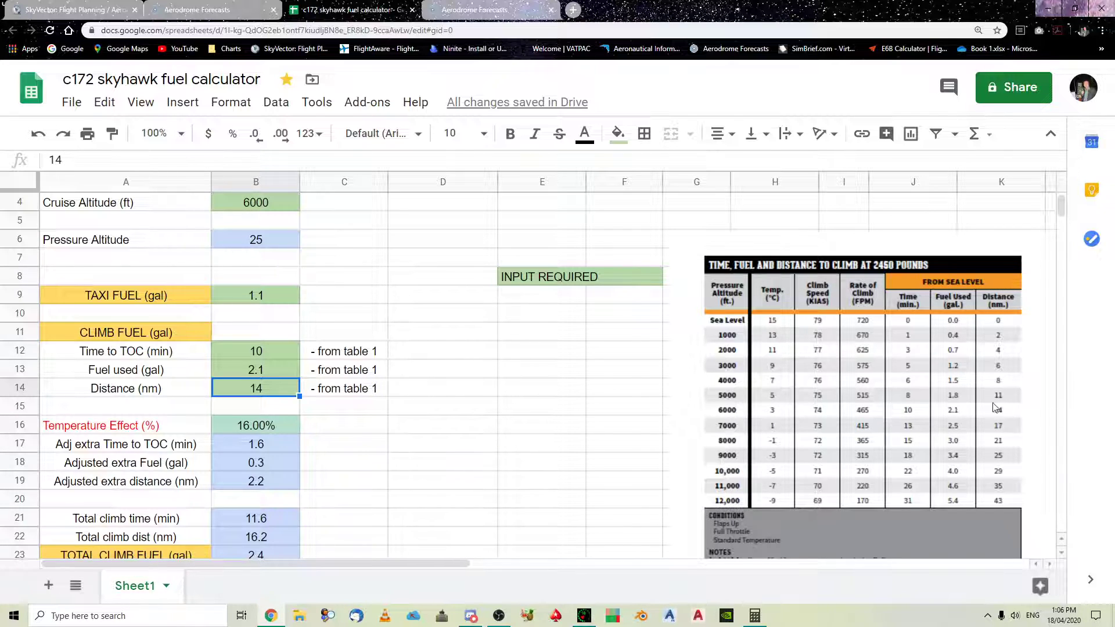
{"action": "scroll", "coordinate": [372, 388], "scroll_direction": "down", "scroll_amount": 3}
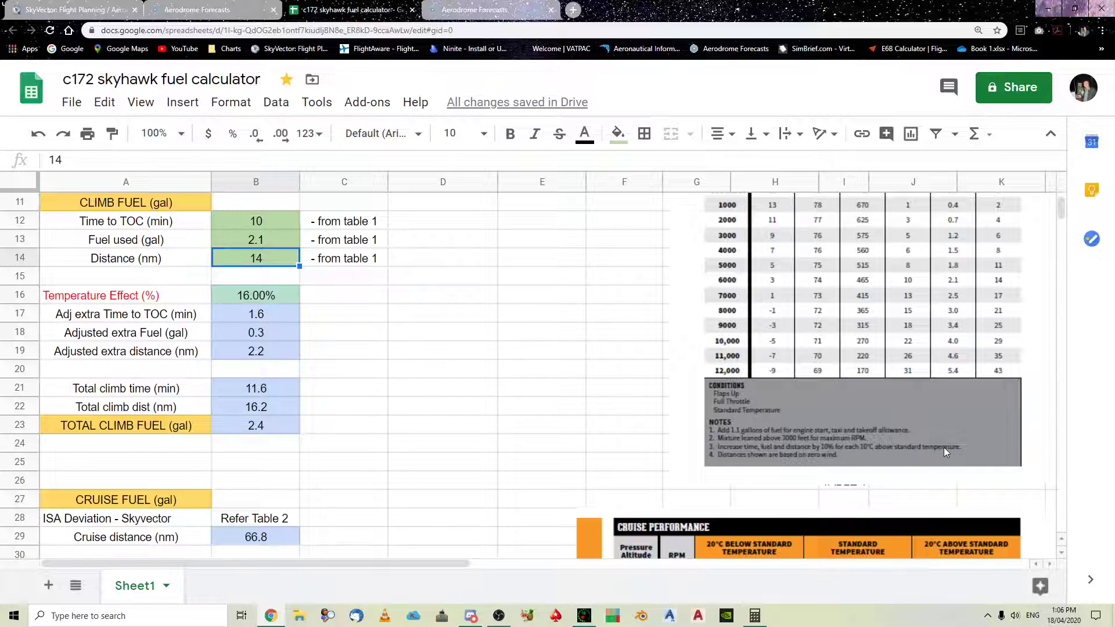
Check the field temperature of 16 and the Temperature Effect formula in B16
{"action": "scroll", "coordinate": [639, 406], "scroll_direction": "up", "scroll_amount": 5}
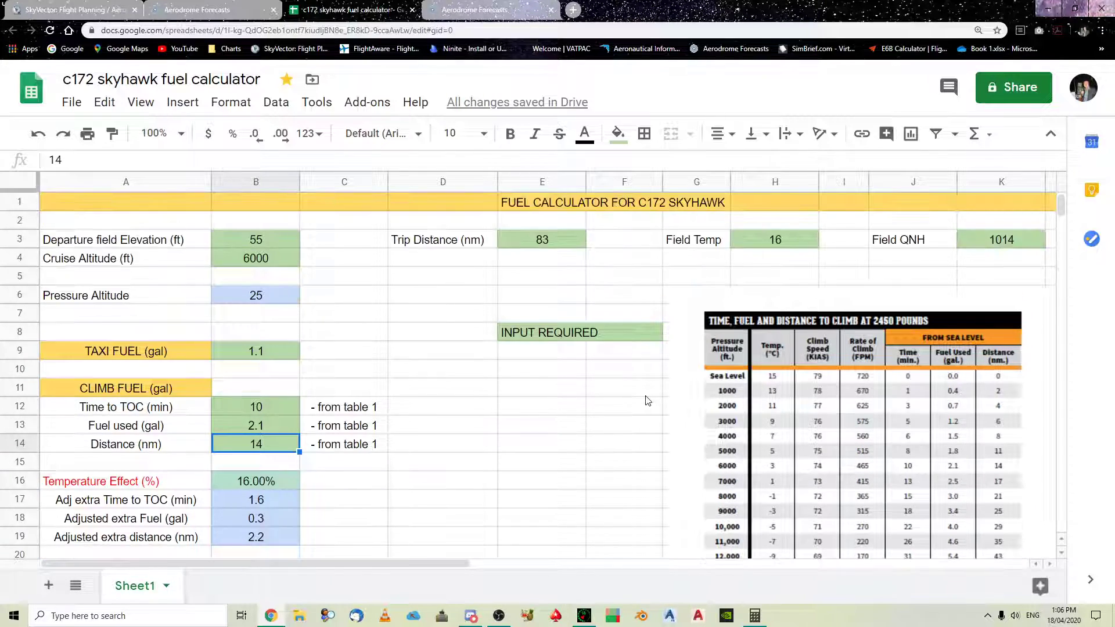
{"action": "left_click", "coordinate": [773, 237]}
{"action": "scroll", "coordinate": [271, 375], "scroll_direction": "down", "scroll_amount": 1}
{"action": "scroll", "coordinate": [271, 374], "scroll_direction": "down", "scroll_amount": 1}
{"action": "left_click", "coordinate": [277, 443]}
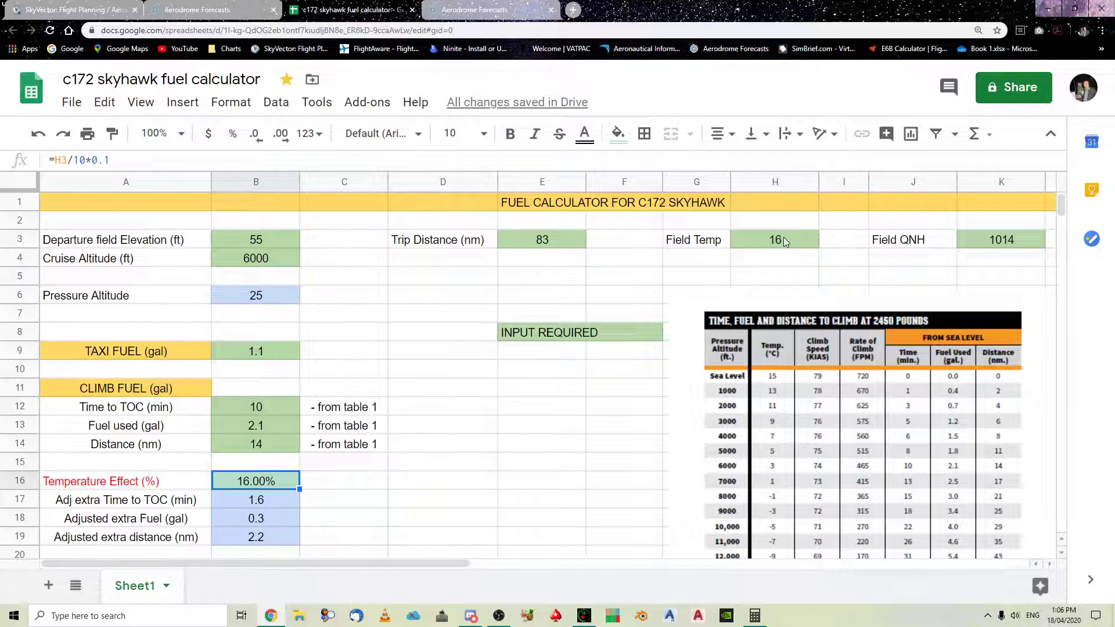
{"action": "scroll", "coordinate": [491, 348], "scroll_direction": "down", "scroll_amount": 1}
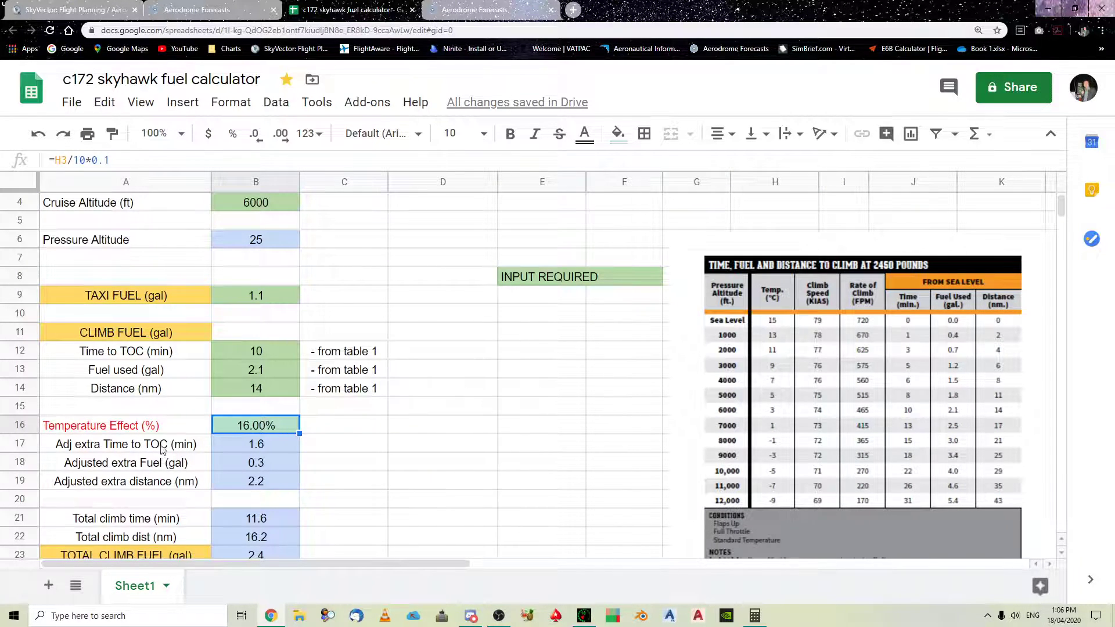
{"action": "scroll", "coordinate": [115, 183], "scroll_direction": "up", "scroll_amount": 1}
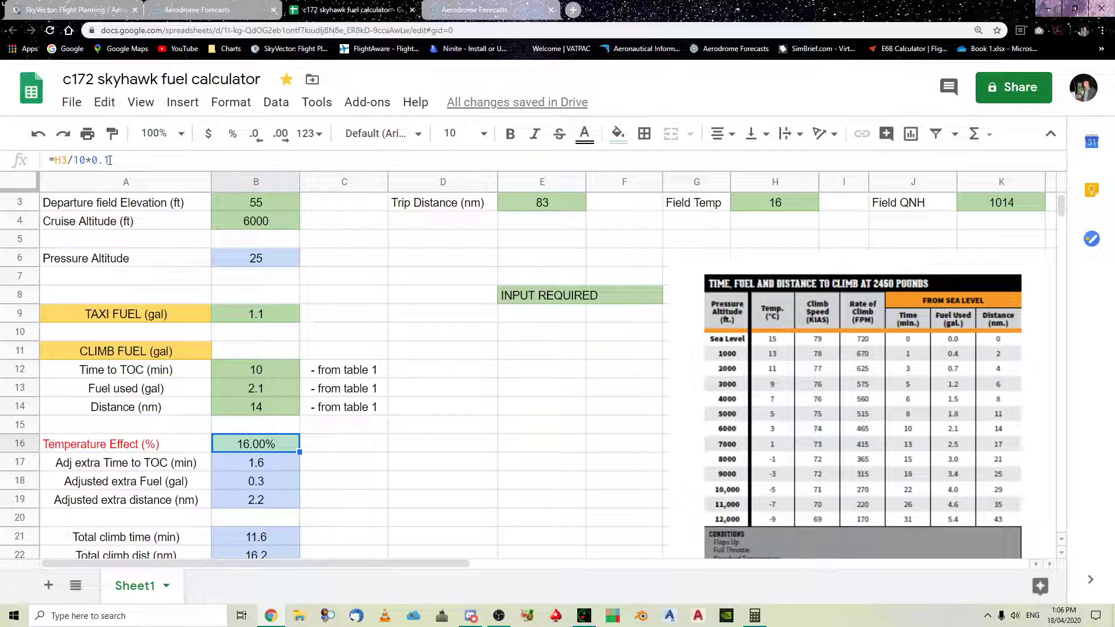
Confirm the Temperature Effect formula =H3/10*0.1, giving 16.00%
{"action": "left_click_drag", "start_coordinate": [109, 160], "coordinate": [91, 160]}
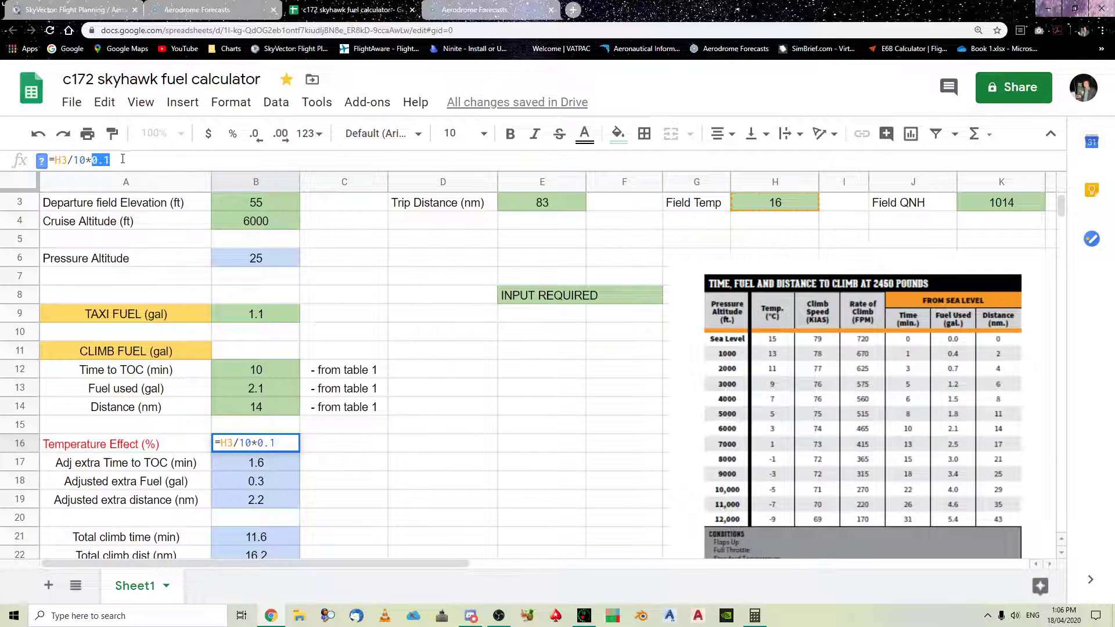
{"action": "left_click", "coordinate": [122, 159]}
{"action": "left_click", "coordinate": [275, 460]}
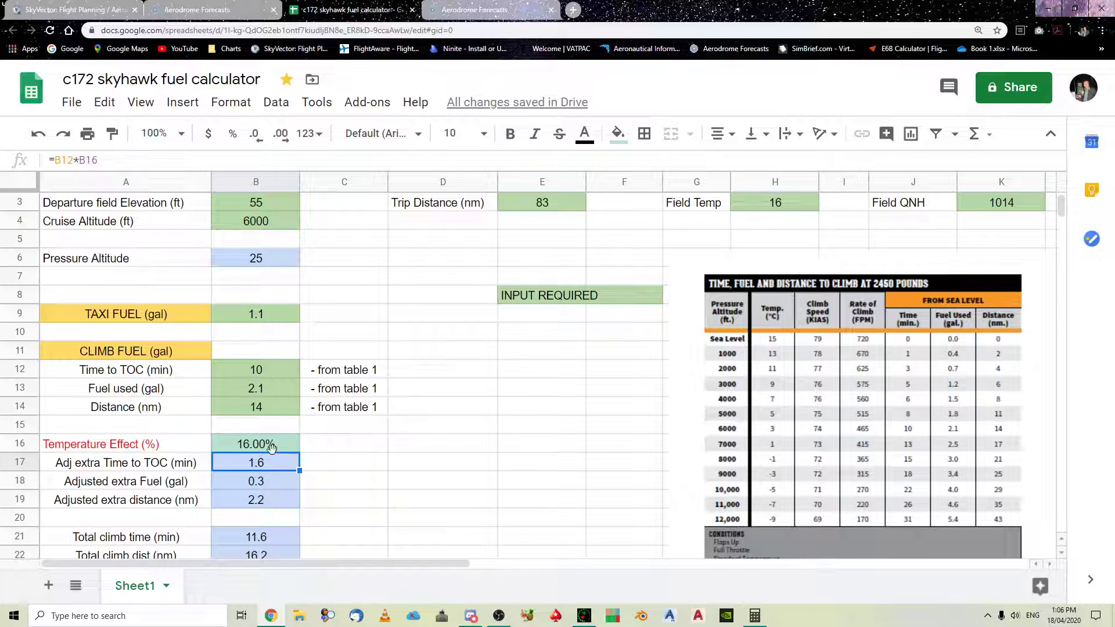
{"action": "left_click", "coordinate": [266, 445]}
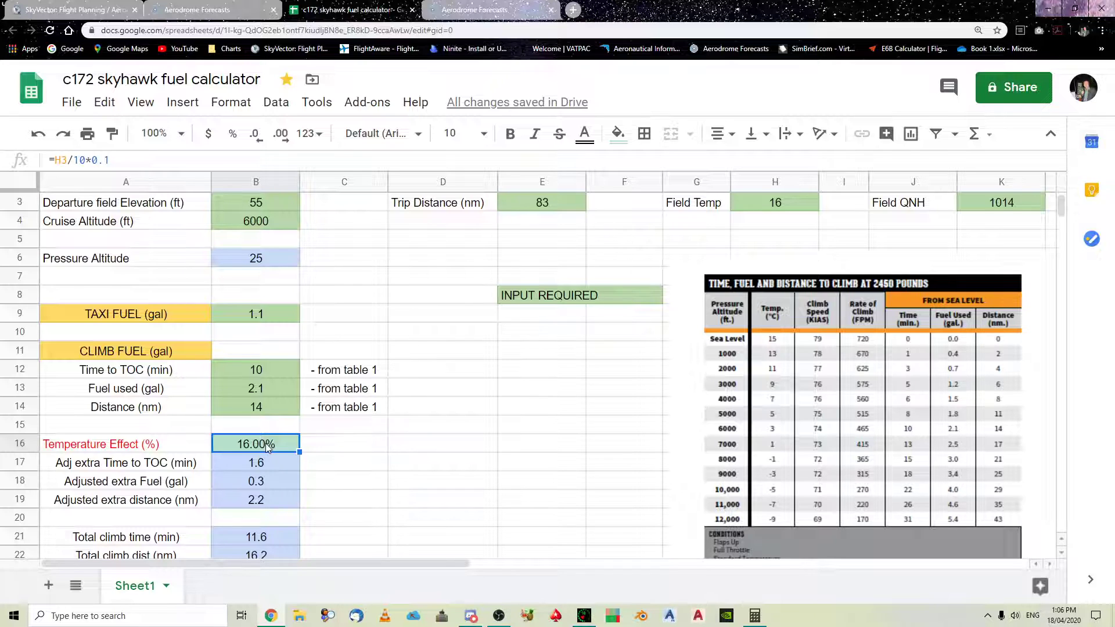
{"action": "left_click", "coordinate": [266, 369]}
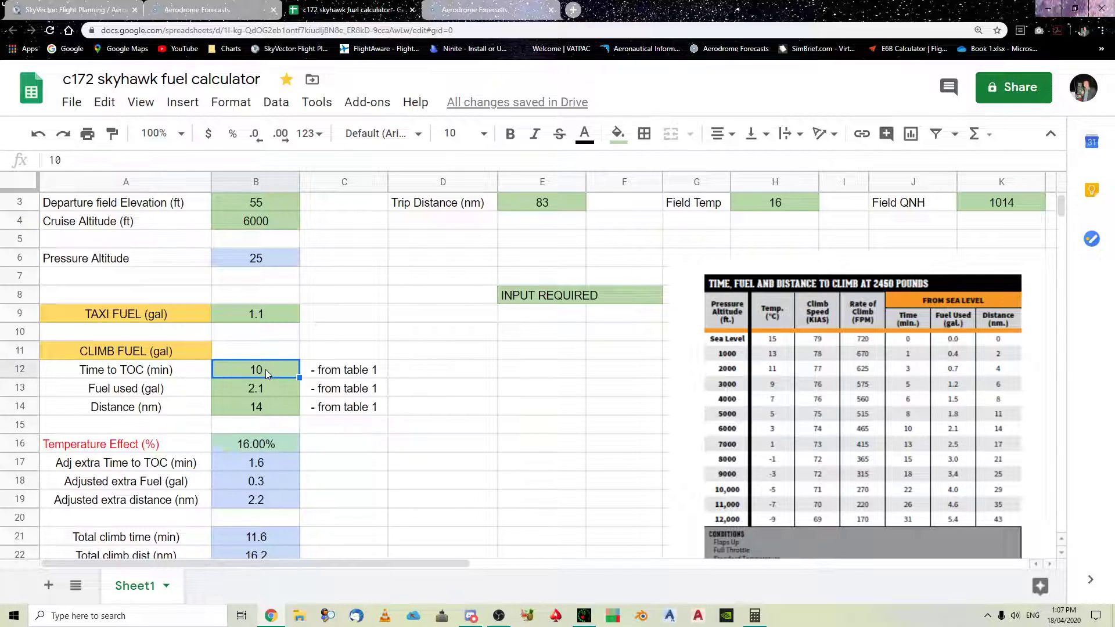
{"action": "left_click", "coordinate": [256, 388]}
{"action": "left_click", "coordinate": [256, 412]}
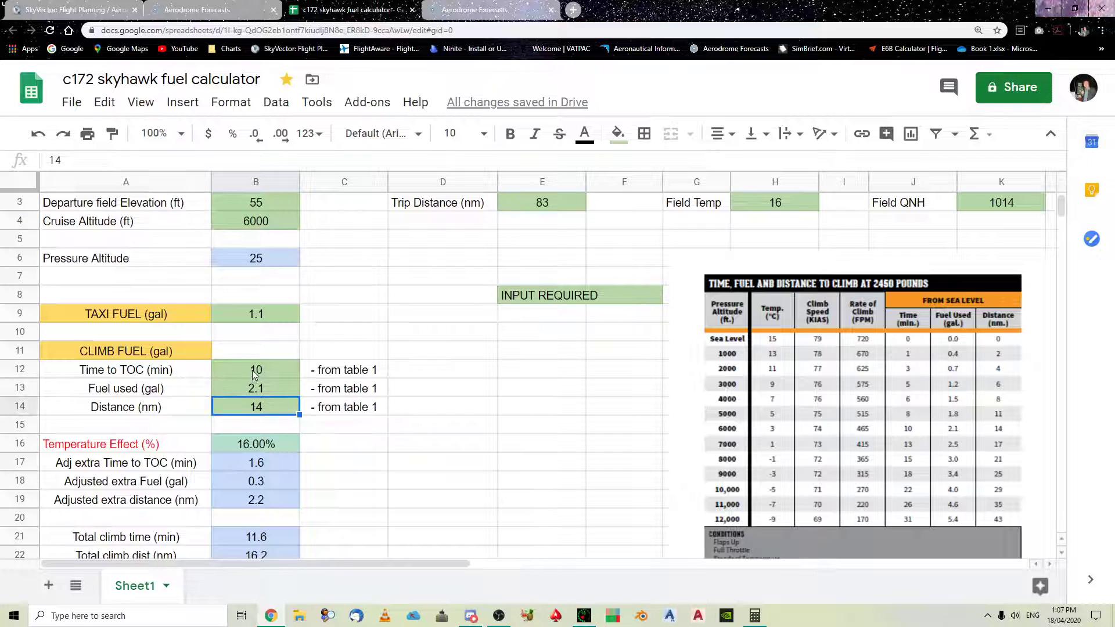
{"action": "left_click", "coordinate": [255, 373]}
{"action": "left_click", "coordinate": [253, 395]}
{"action": "left_click", "coordinate": [253, 407]}
{"action": "left_click", "coordinate": [270, 461]}
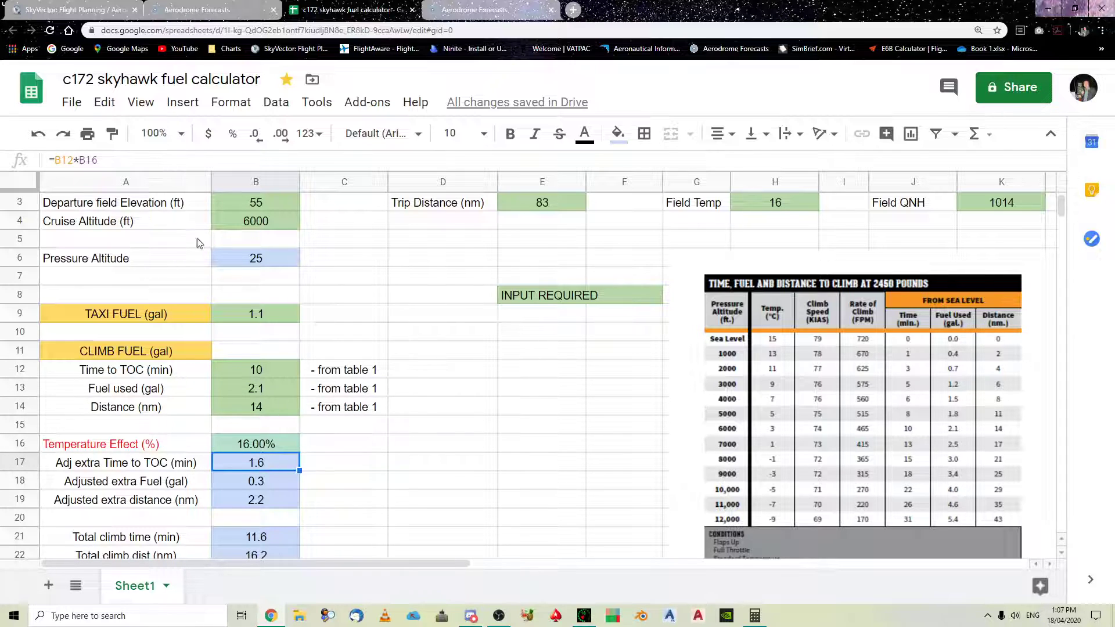
{"action": "left_click", "coordinate": [264, 367]}
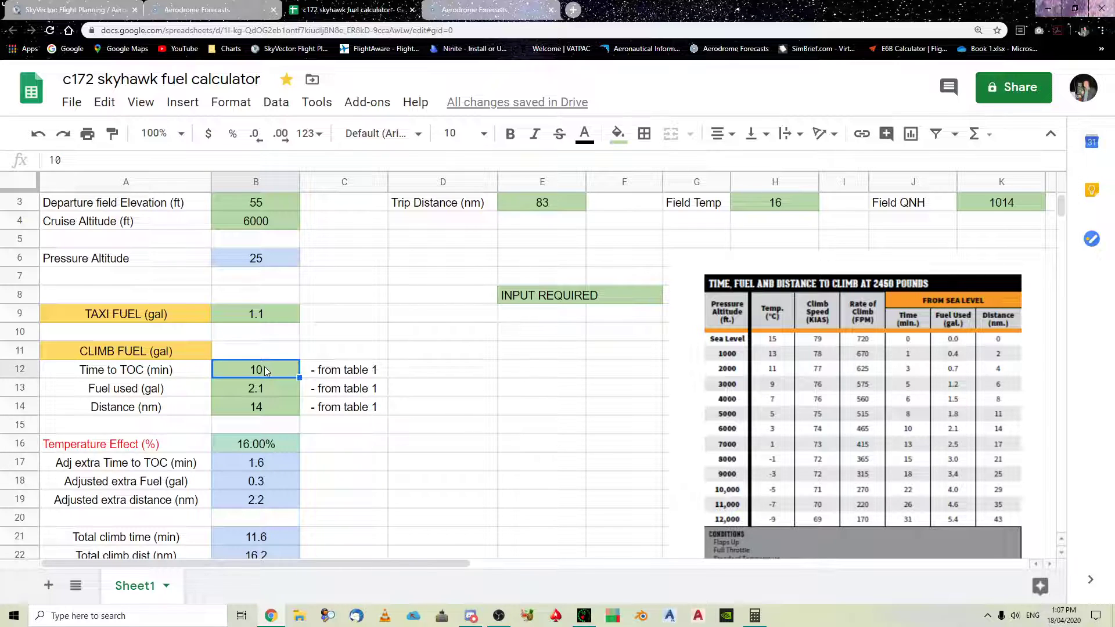
{"action": "left_click", "coordinate": [269, 445]}
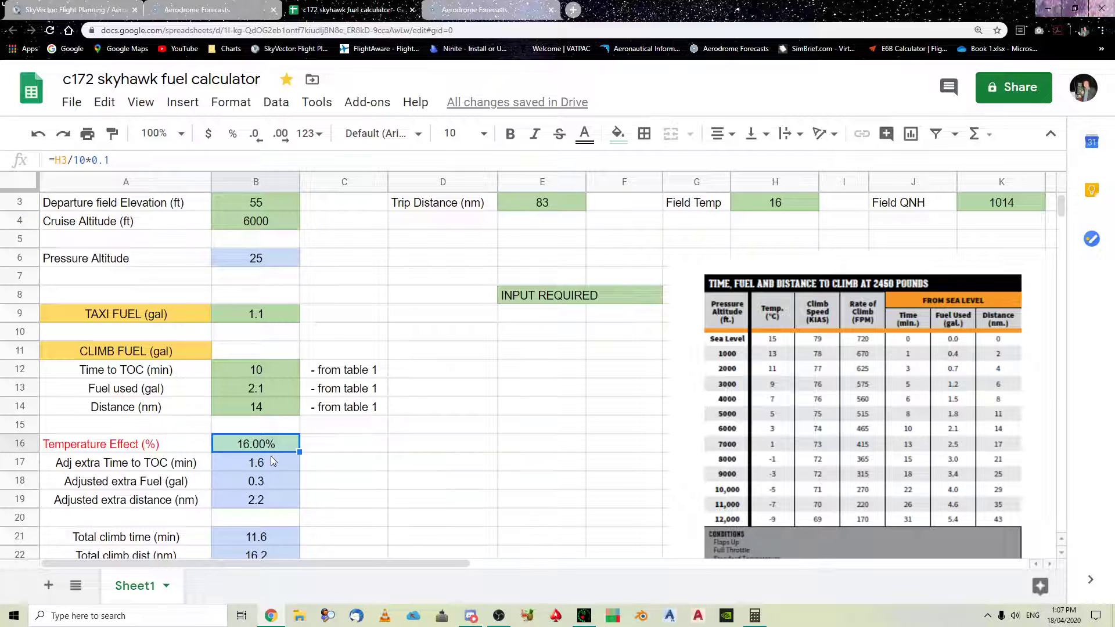
{"action": "left_click", "coordinate": [271, 459]}
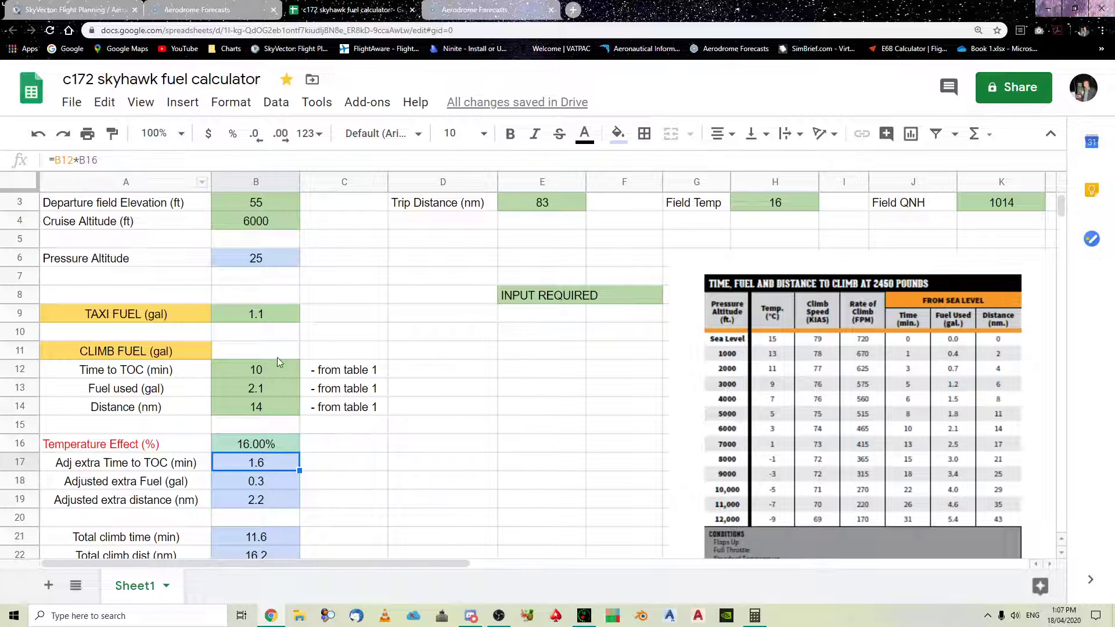
{"action": "left_click", "coordinate": [270, 482]}
{"action": "left_click", "coordinate": [267, 496]}
{"action": "left_click", "coordinate": [265, 465]}
{"action": "scroll", "coordinate": [358, 457], "scroll_direction": "down", "scroll_amount": 2}
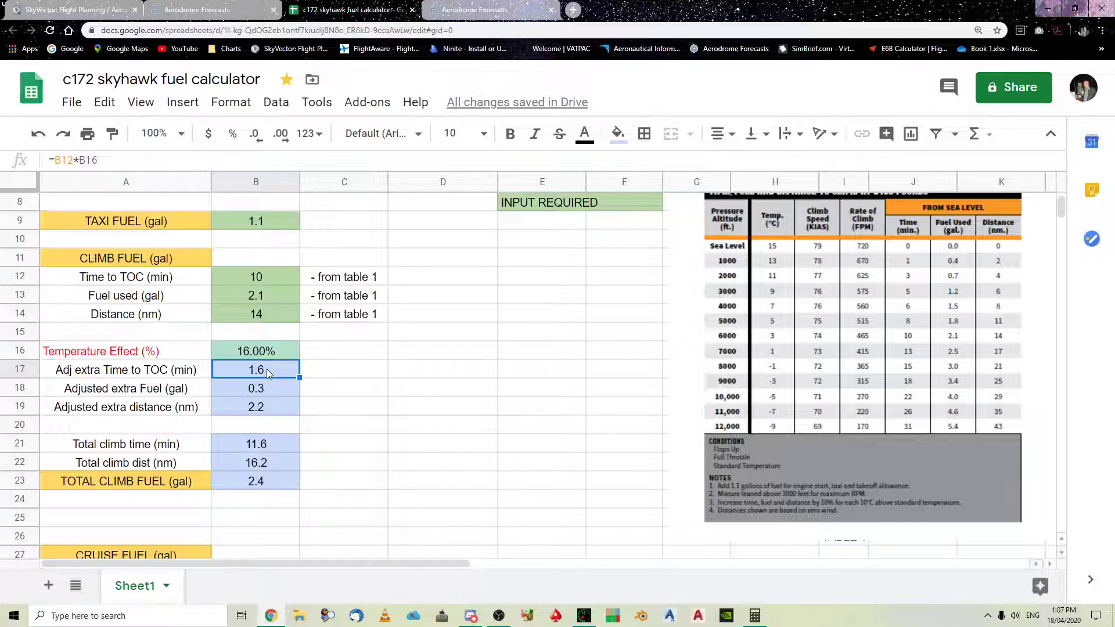
{"action": "left_click", "coordinate": [267, 388]}
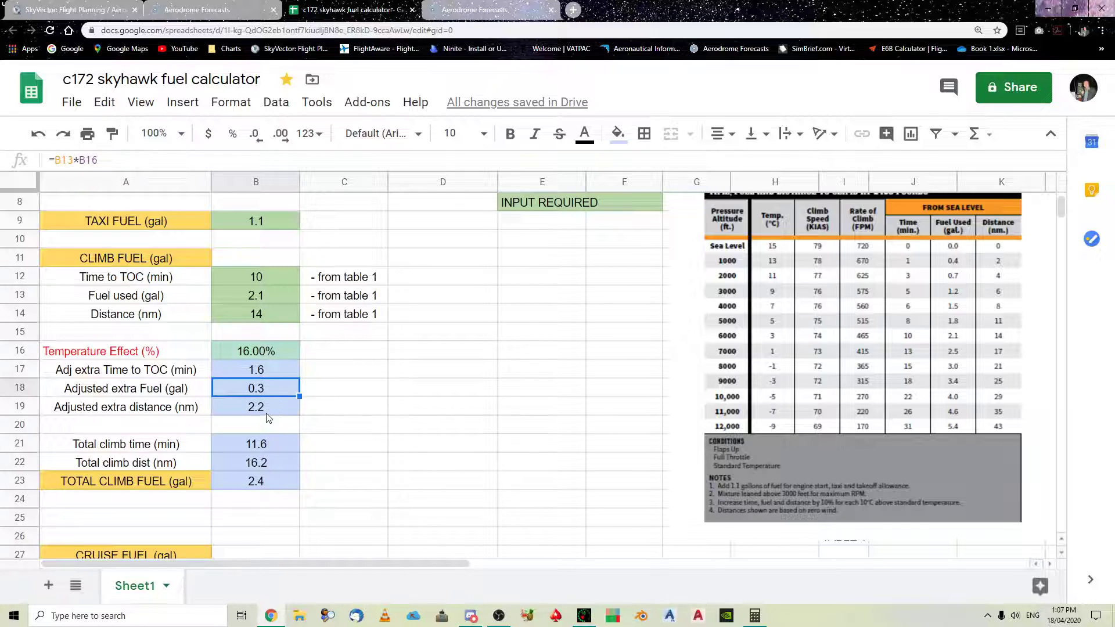
{"action": "left_click", "coordinate": [268, 411]}
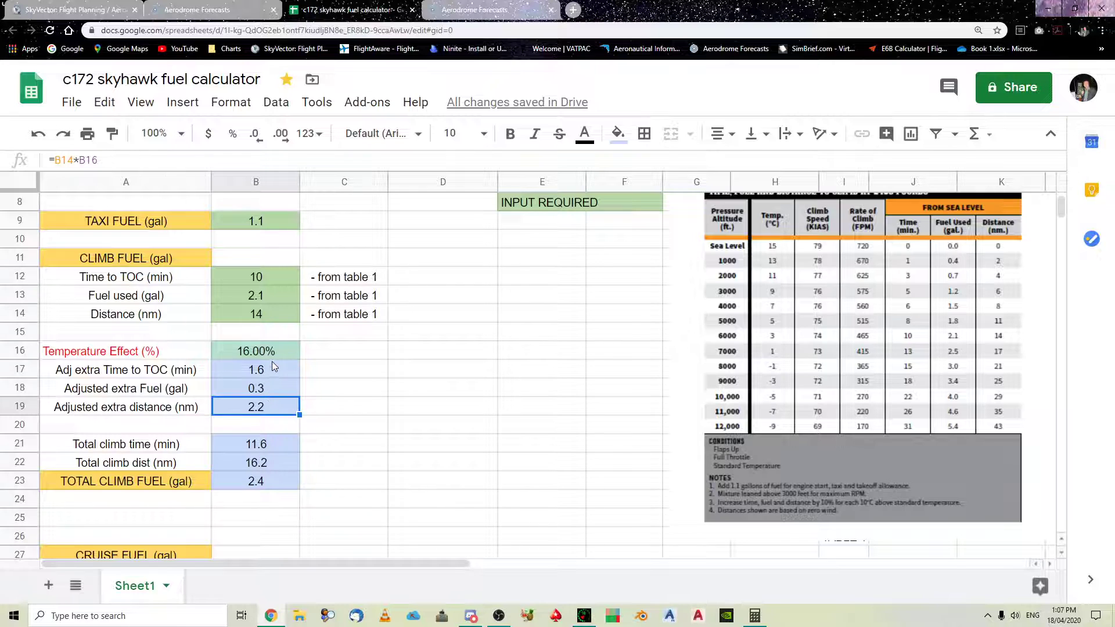
{"action": "left_click", "coordinate": [263, 276]}
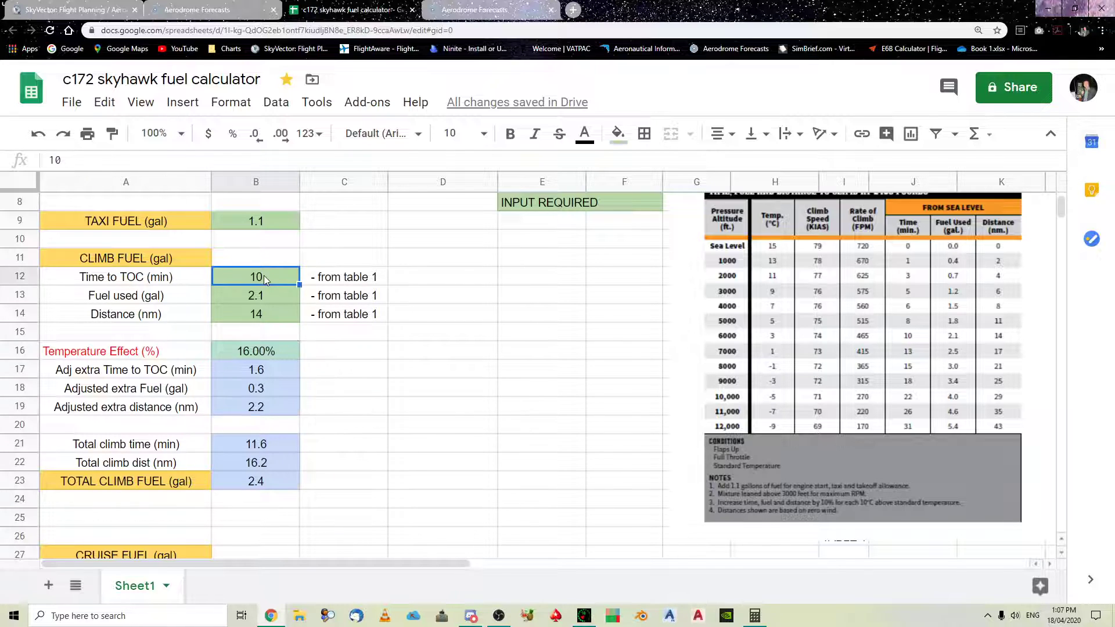
{"action": "left_click", "coordinate": [270, 367]}
{"action": "left_click", "coordinate": [274, 443]}
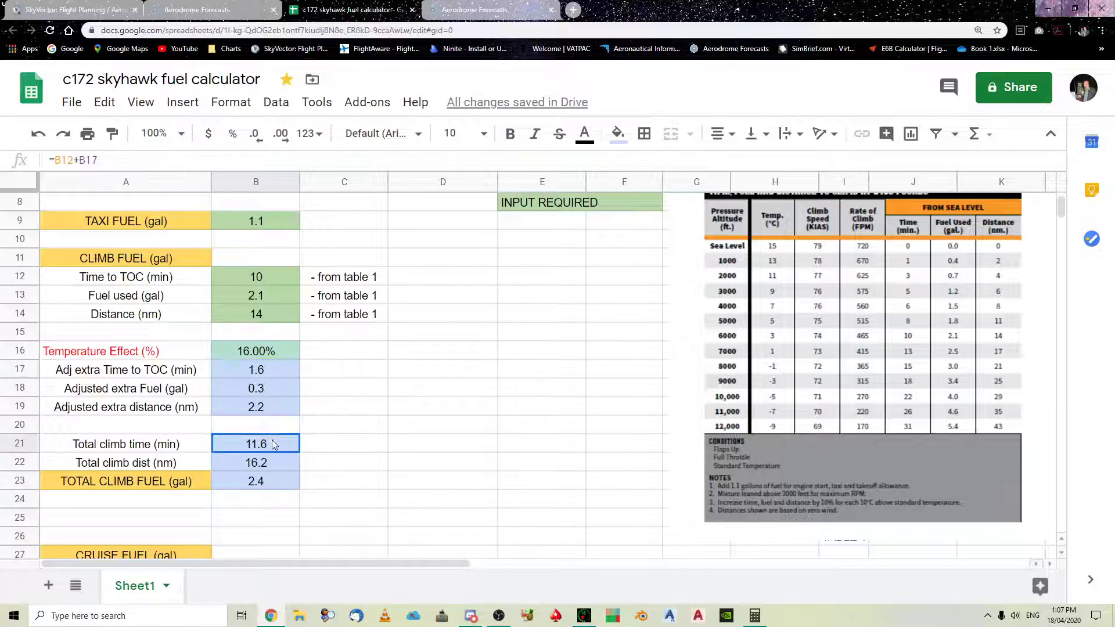
{"action": "left_click", "coordinate": [267, 296]}
{"action": "left_click", "coordinate": [272, 389]}
{"action": "left_click", "coordinate": [280, 461]}
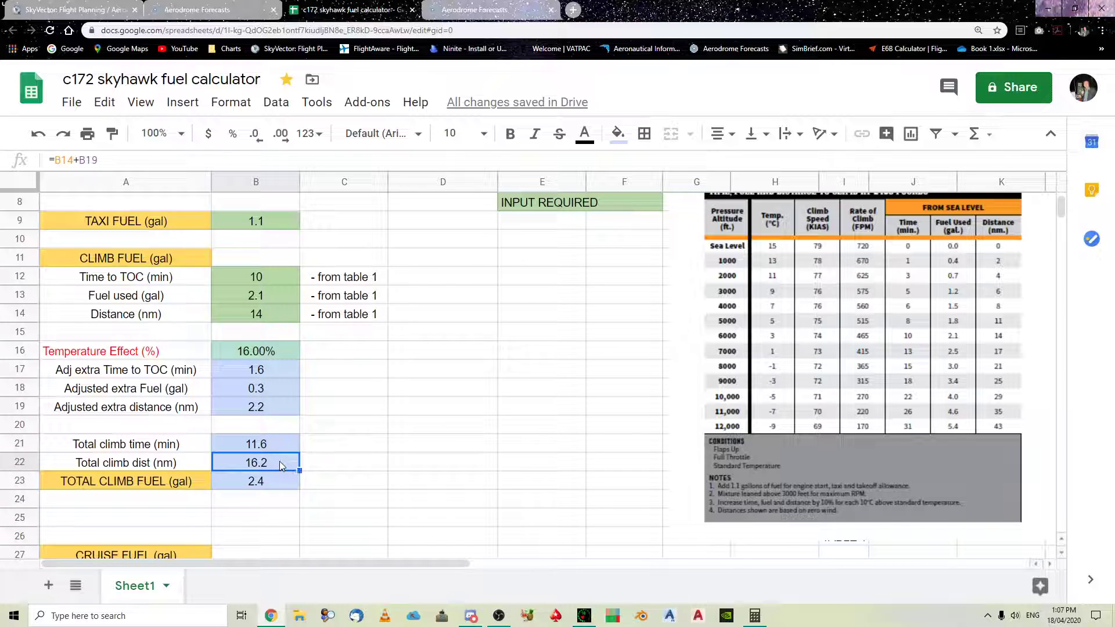
{"action": "left_click", "coordinate": [289, 318]}
{"action": "left_click", "coordinate": [269, 406]}
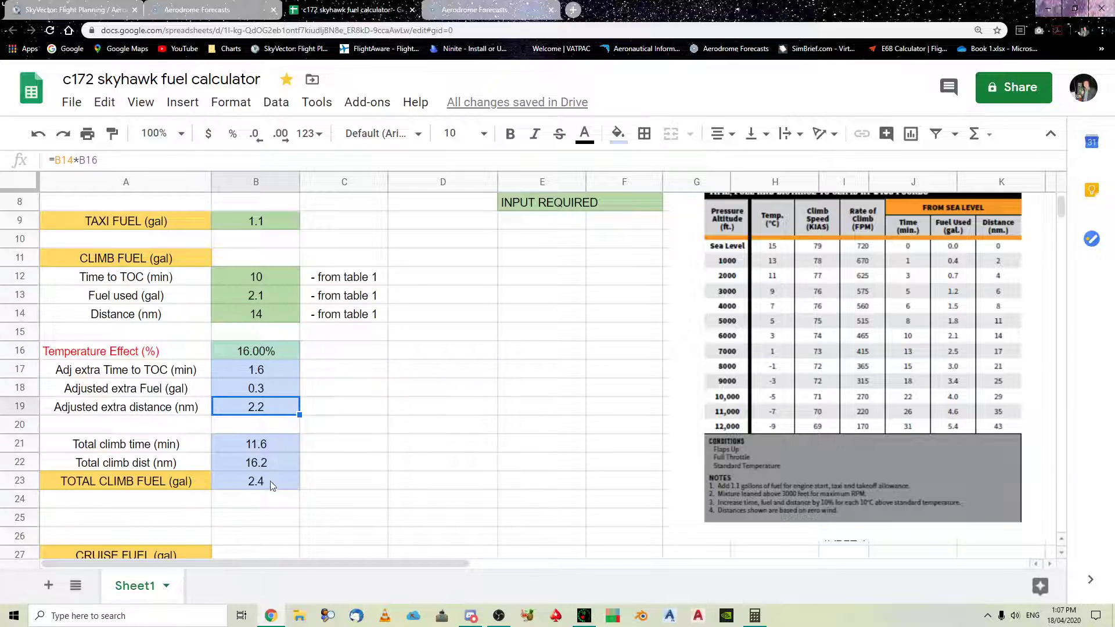
{"action": "left_click", "coordinate": [267, 479]}
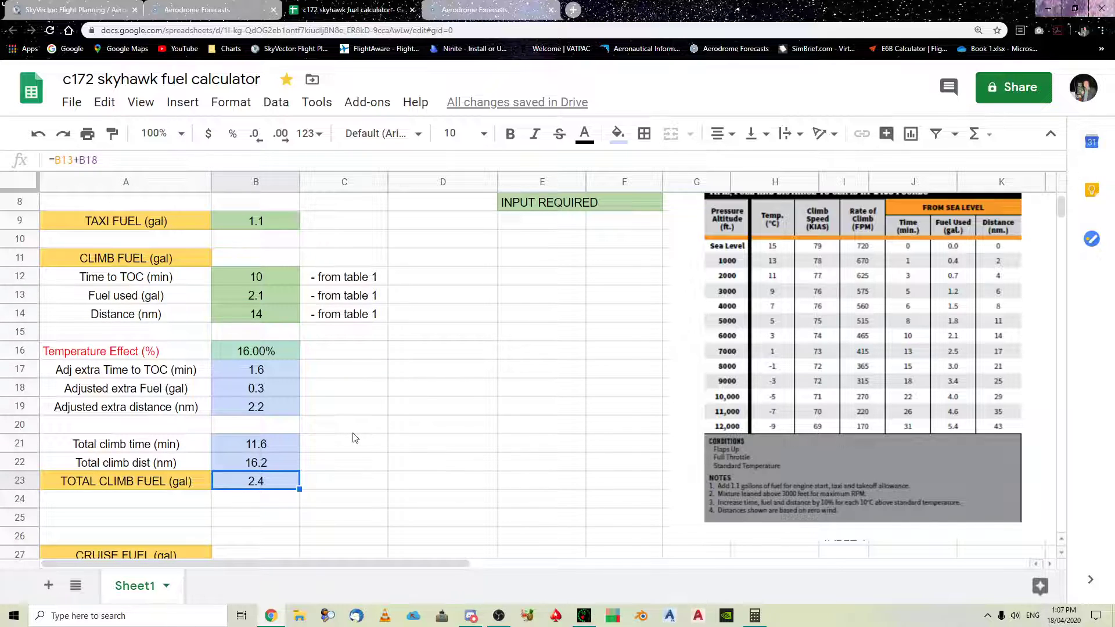
{"action": "scroll", "coordinate": [356, 437], "scroll_direction": "down", "scroll_amount": 2}
{"action": "scroll", "coordinate": [354, 436], "scroll_direction": "up", "scroll_amount": 1}
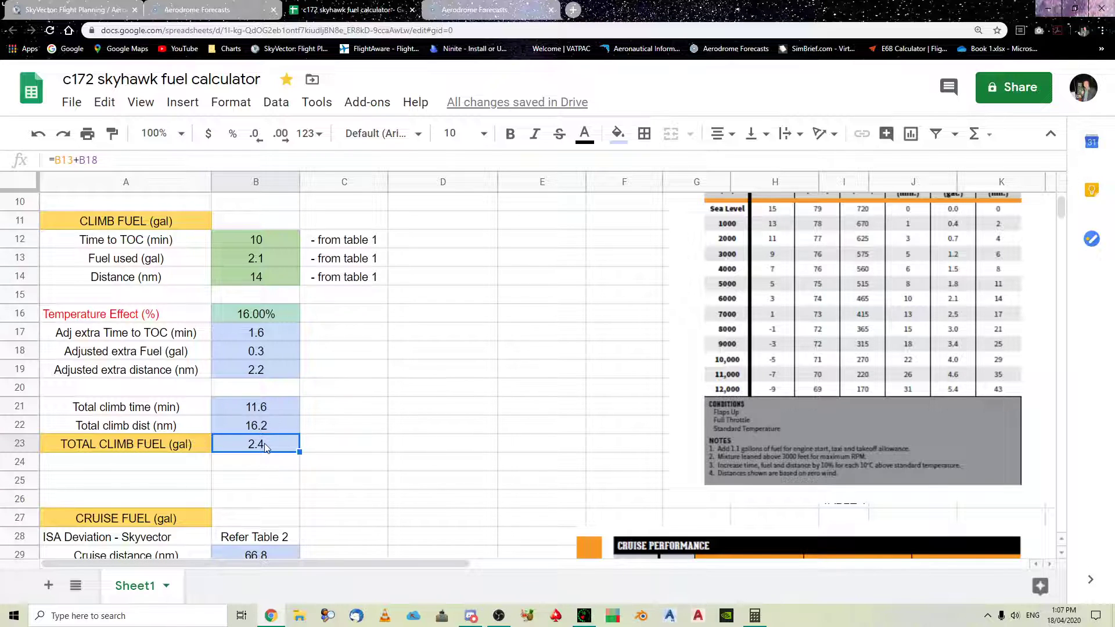
{"action": "scroll", "coordinate": [413, 405], "scroll_direction": "down", "scroll_amount": 3}
Check the ISA Deviation row in the cruise fuel section, then switch to the SkyVector flight plan
{"action": "scroll", "coordinate": [414, 405], "scroll_direction": "down", "scroll_amount": 3}
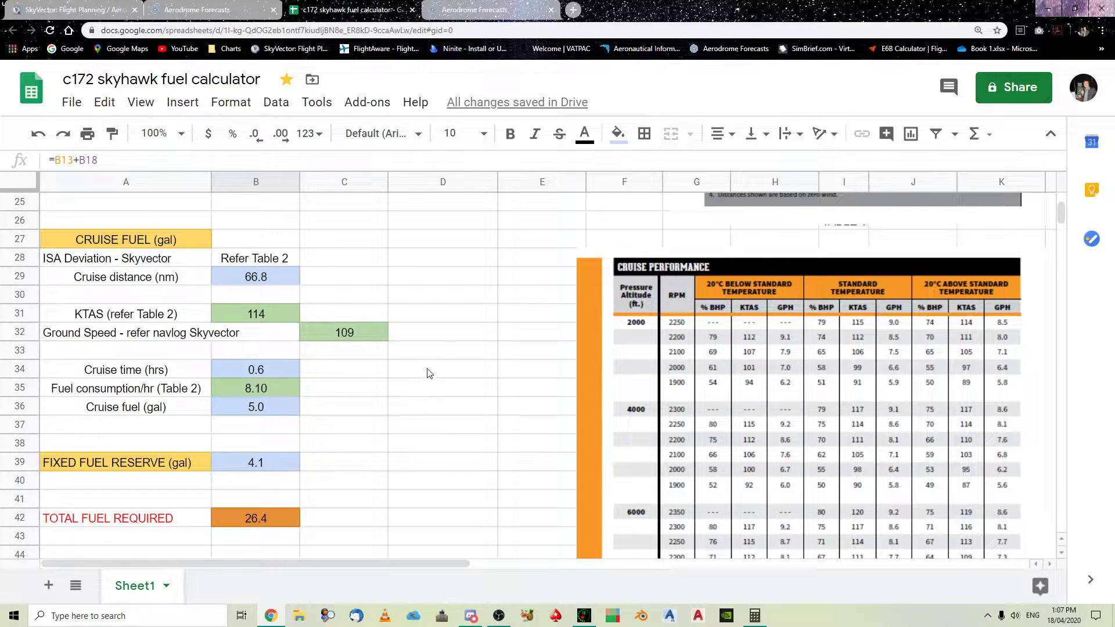
{"action": "left_click", "coordinate": [126, 257]}
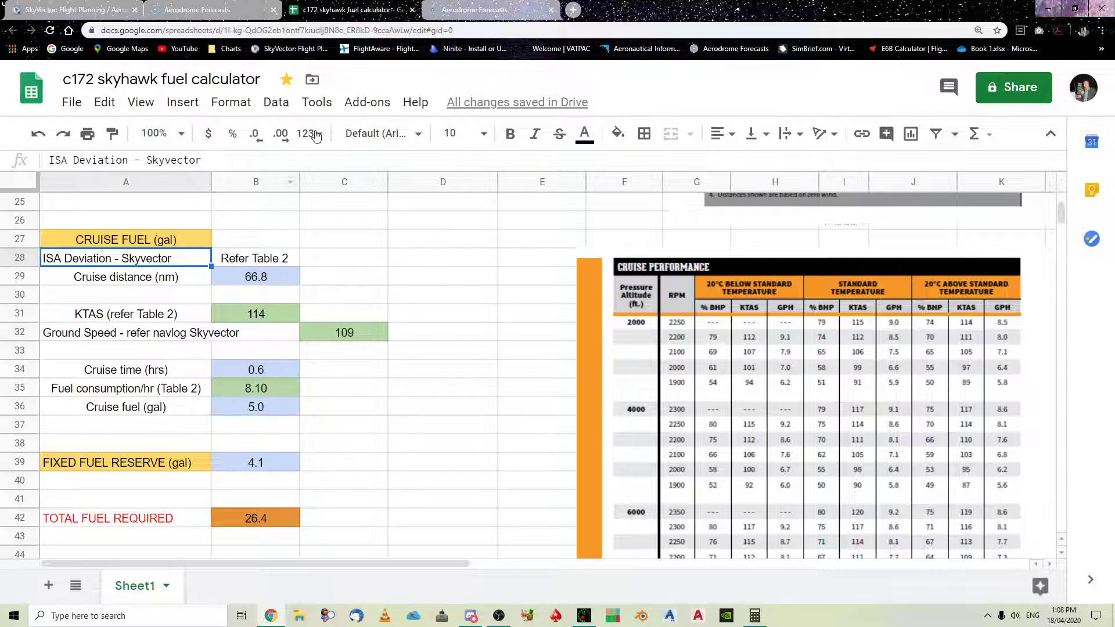
{"action": "left_click", "coordinate": [111, 10]}
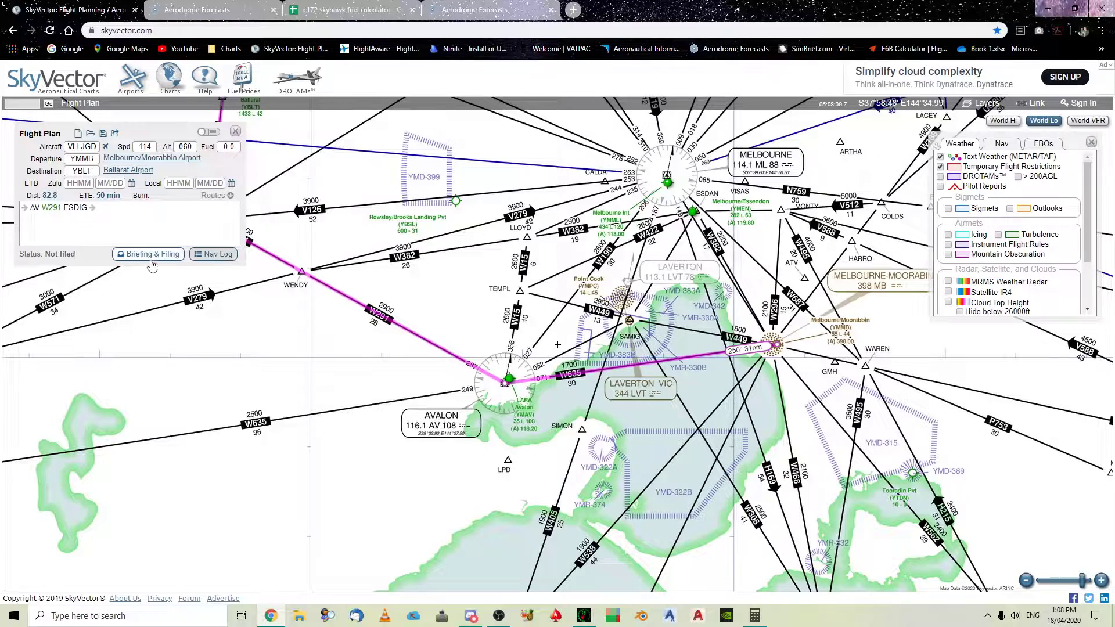
Open the navlog and highlight the temperature and deviation values for the AV, WENDY, ESDIG and TOD legs
{"action": "left_click", "coordinate": [205, 255]}
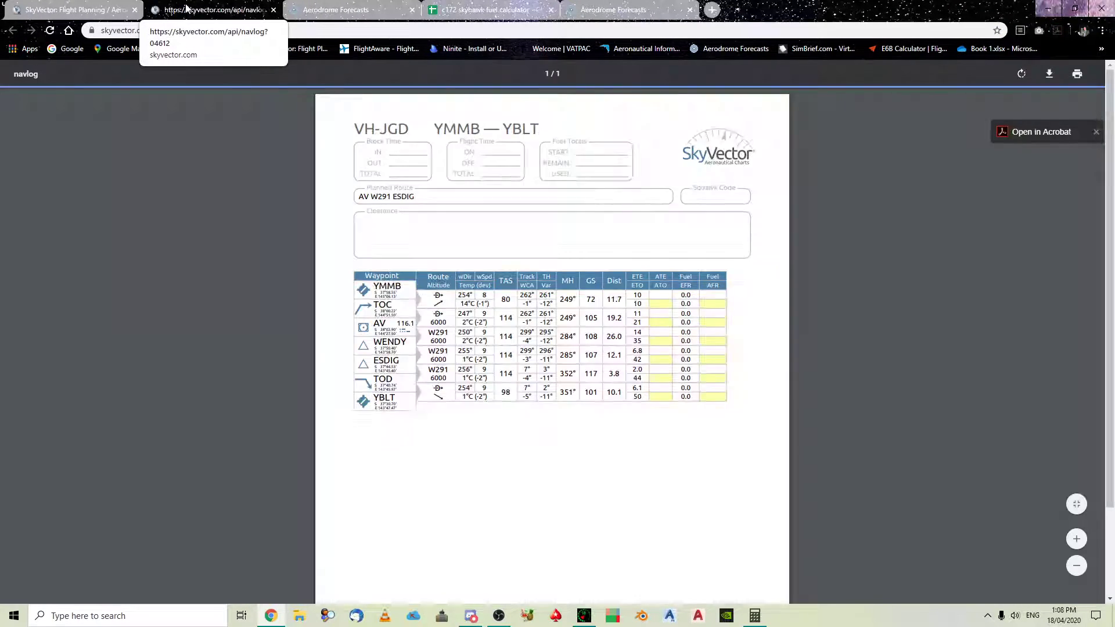
{"action": "scroll", "coordinate": [447, 363], "scroll_direction": "up", "scroll_amount": 5}
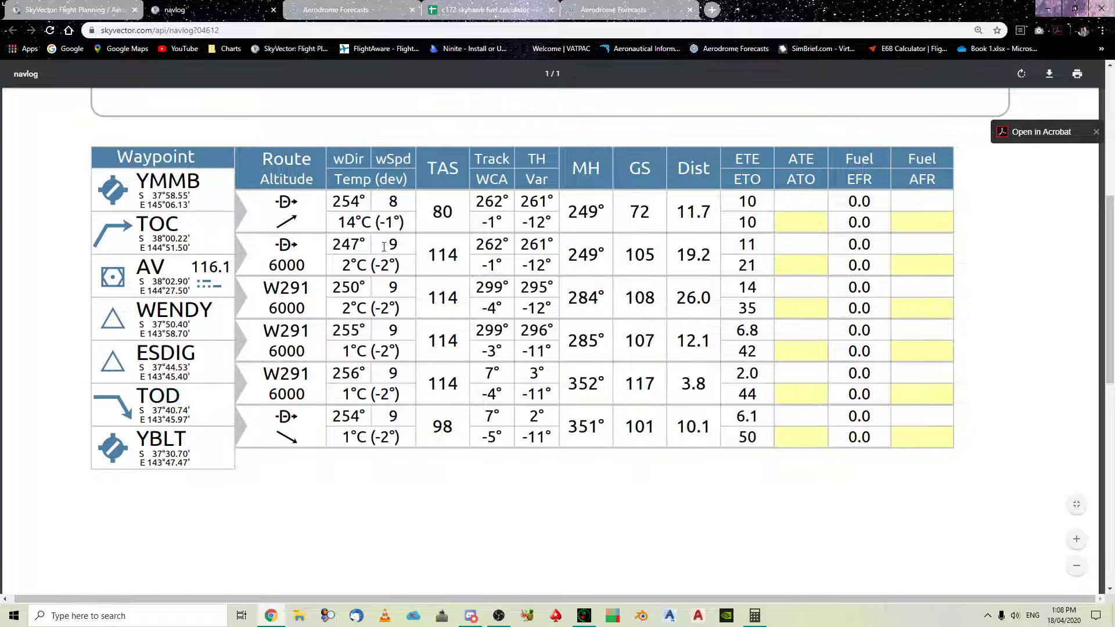
{"action": "left_click_drag", "start_coordinate": [394, 266], "coordinate": [378, 267]}
{"action": "left_click_drag", "start_coordinate": [337, 181], "coordinate": [401, 181]}
{"action": "left_click_drag", "start_coordinate": [342, 266], "coordinate": [371, 270]}
{"action": "left_click_drag", "start_coordinate": [342, 309], "coordinate": [361, 308]}
{"action": "left_click_drag", "start_coordinate": [338, 352], "coordinate": [358, 353]}
{"action": "left_click_drag", "start_coordinate": [376, 266], "coordinate": [388, 268]}
{"action": "left_click_drag", "start_coordinate": [372, 308], "coordinate": [393, 310]}
{"action": "left_click", "coordinate": [381, 352]}
{"action": "left_click_drag", "start_coordinate": [381, 394], "coordinate": [388, 394]}
Back in the fuel calculator, scroll through cruise fuel and inspect the cruise distance formula =E3-B22
{"action": "left_click", "coordinate": [480, 6]}
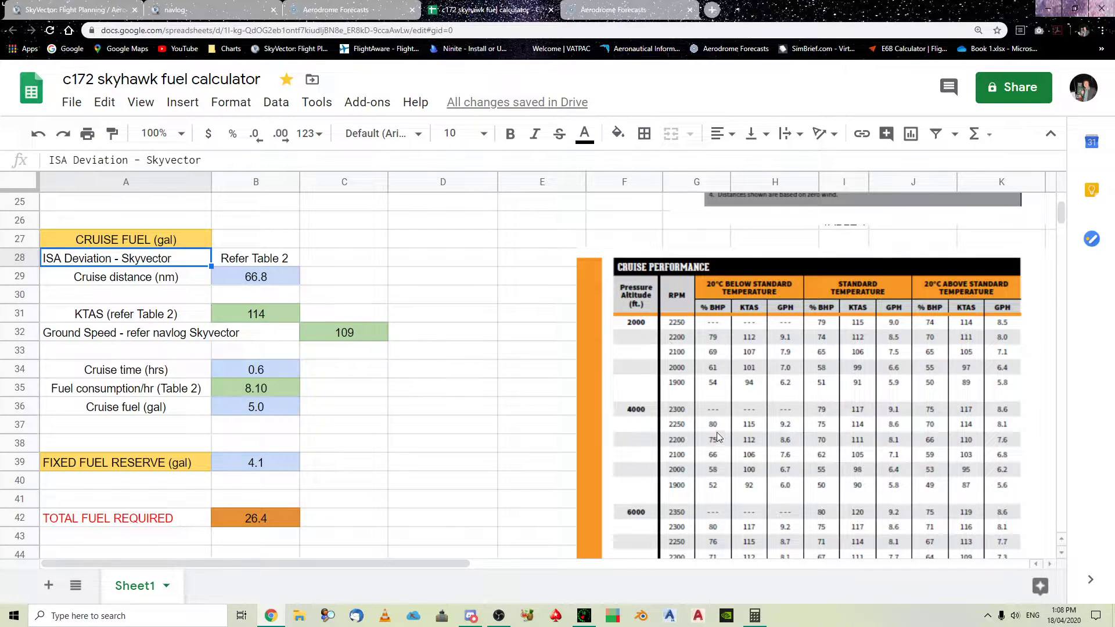
{"action": "scroll", "coordinate": [789, 345], "scroll_direction": "down", "scroll_amount": 1}
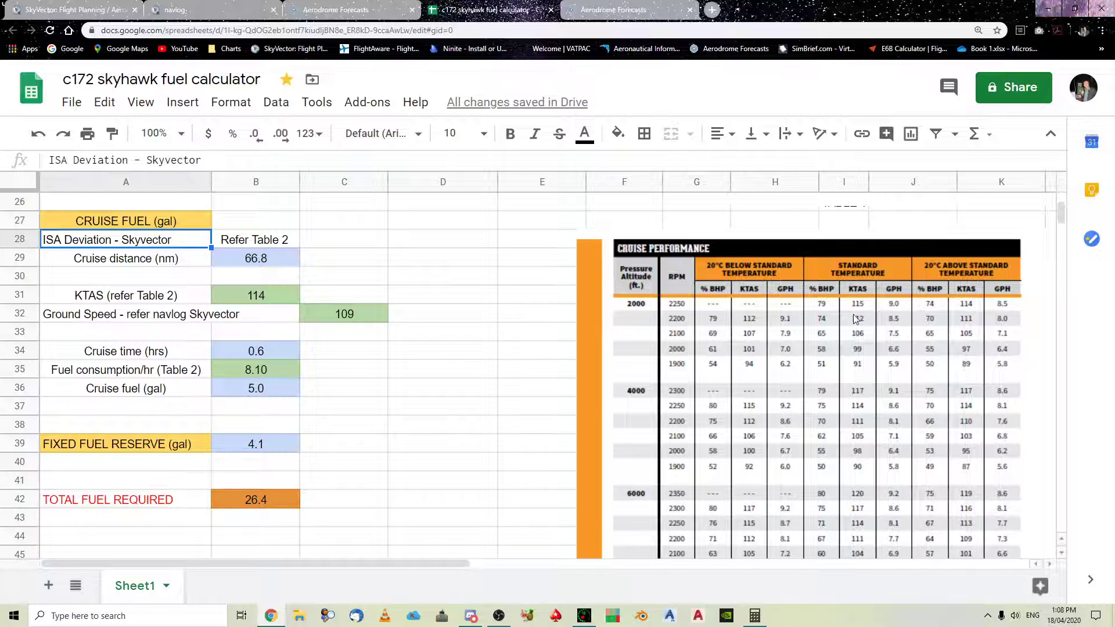
{"action": "scroll", "coordinate": [591, 400], "scroll_direction": "down", "scroll_amount": 1}
{"action": "scroll", "coordinate": [592, 404], "scroll_direction": "down", "scroll_amount": 1}
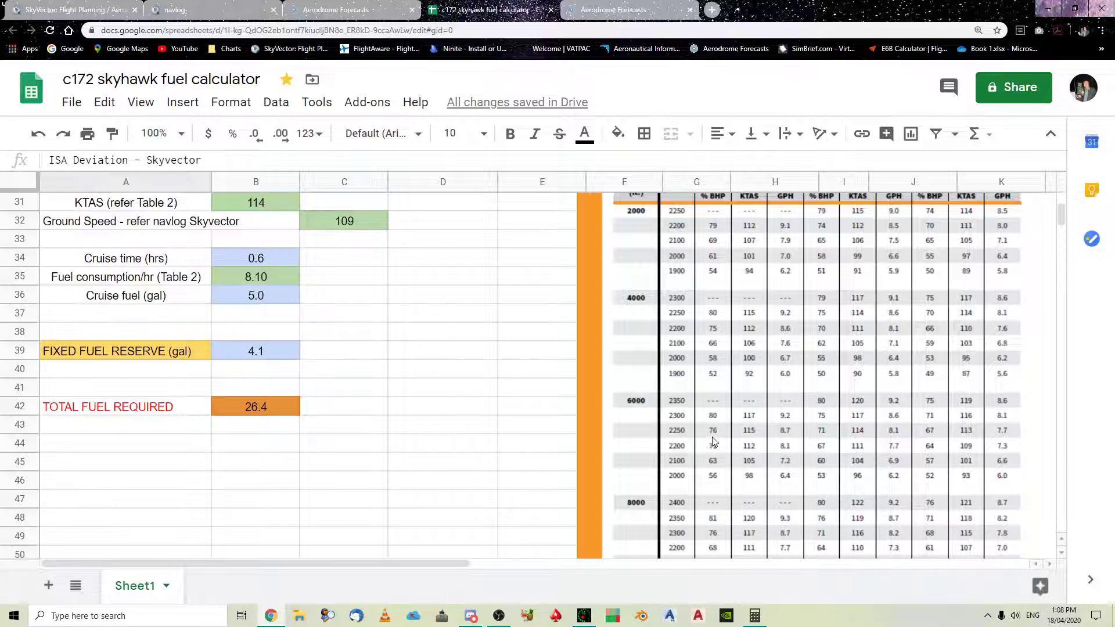
{"action": "scroll", "coordinate": [821, 423], "scroll_direction": "up", "scroll_amount": 1}
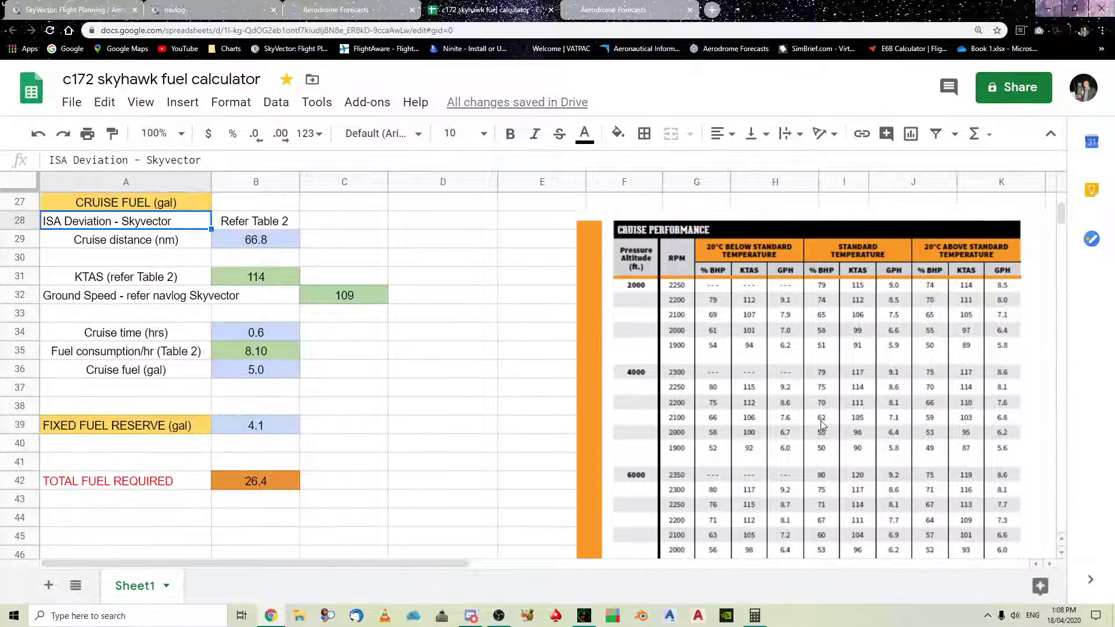
{"action": "scroll", "coordinate": [821, 424], "scroll_direction": "down", "scroll_amount": 1}
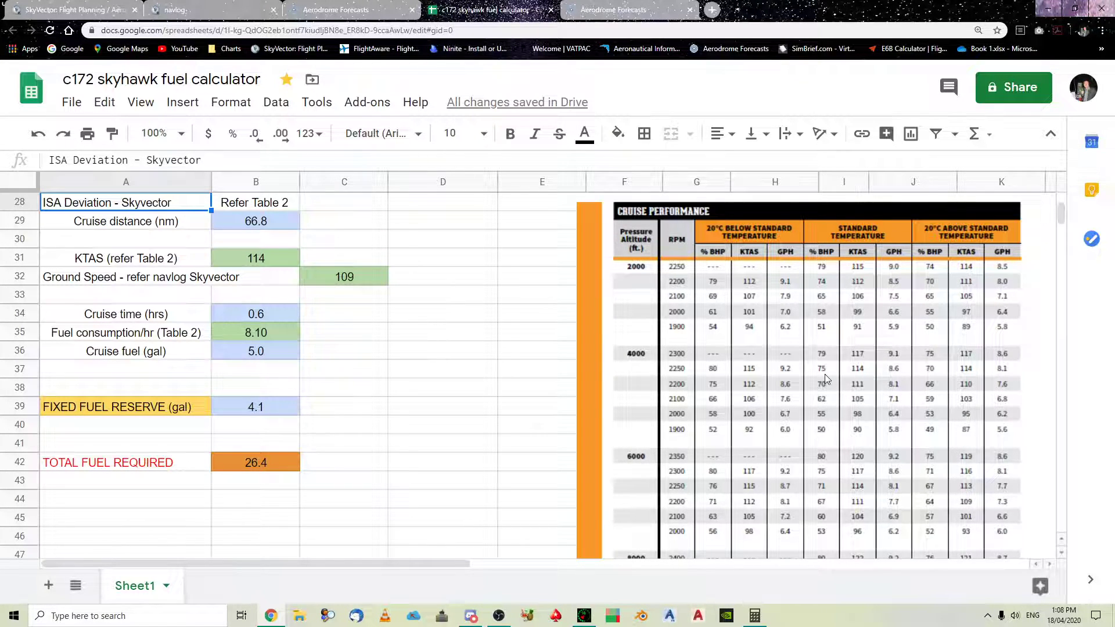
{"action": "scroll", "coordinate": [825, 374], "scroll_direction": "down", "scroll_amount": 1}
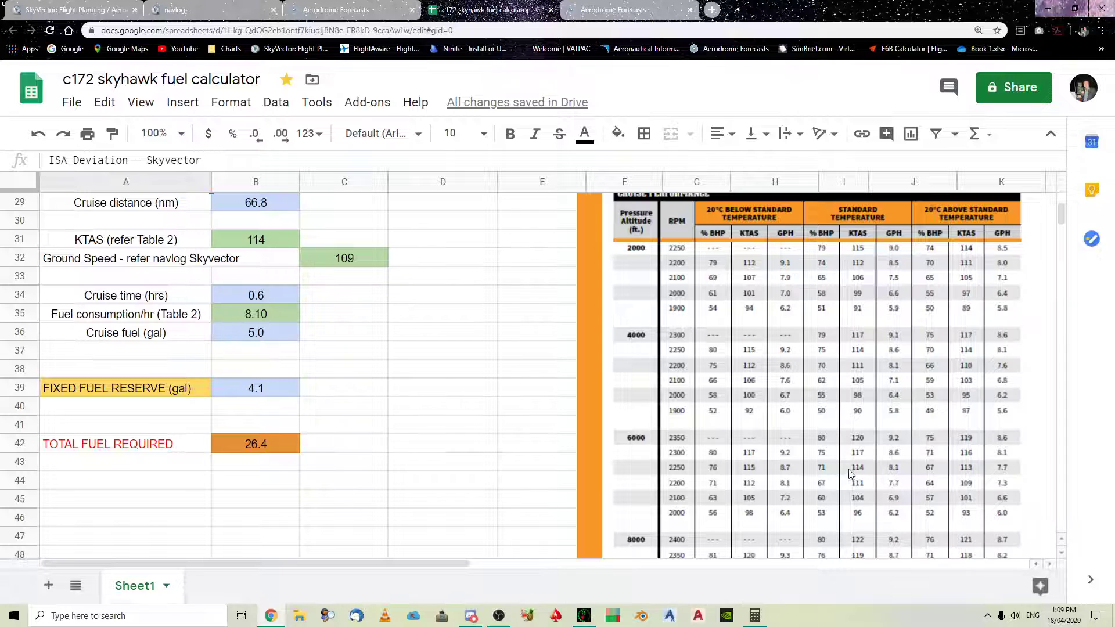
{"action": "scroll", "coordinate": [360, 302], "scroll_direction": "up", "scroll_amount": 1}
{"action": "scroll", "coordinate": [360, 302], "scroll_direction": "up", "scroll_amount": 1}
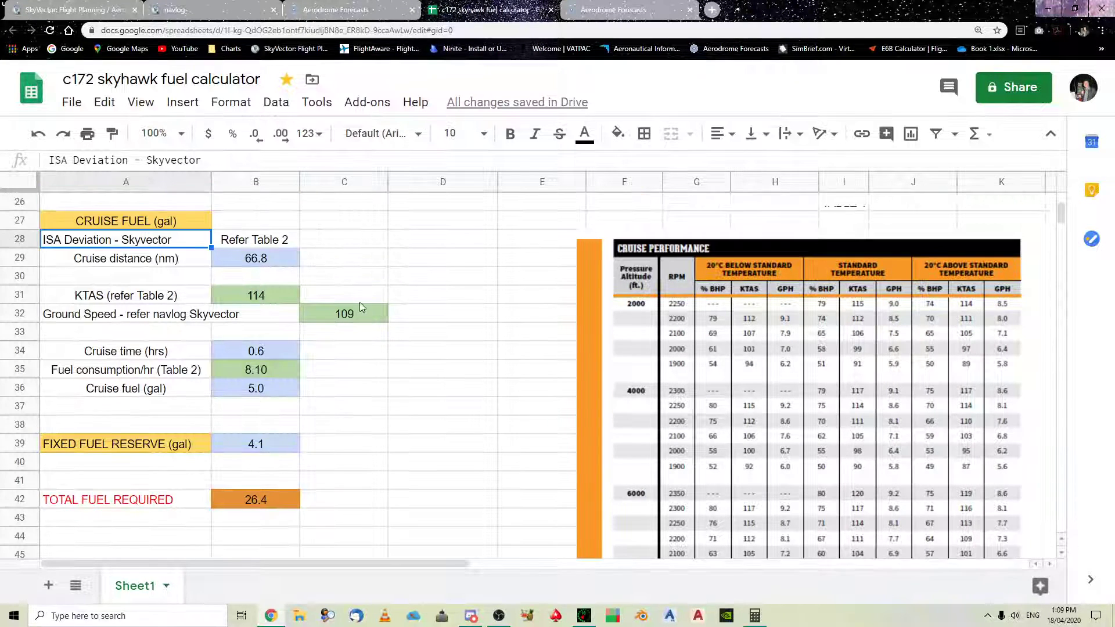
{"action": "left_click", "coordinate": [269, 259]}
Compare the total climb distance formula with the cruise distance formula
{"action": "scroll", "coordinate": [263, 348], "scroll_direction": "up", "scroll_amount": 2}
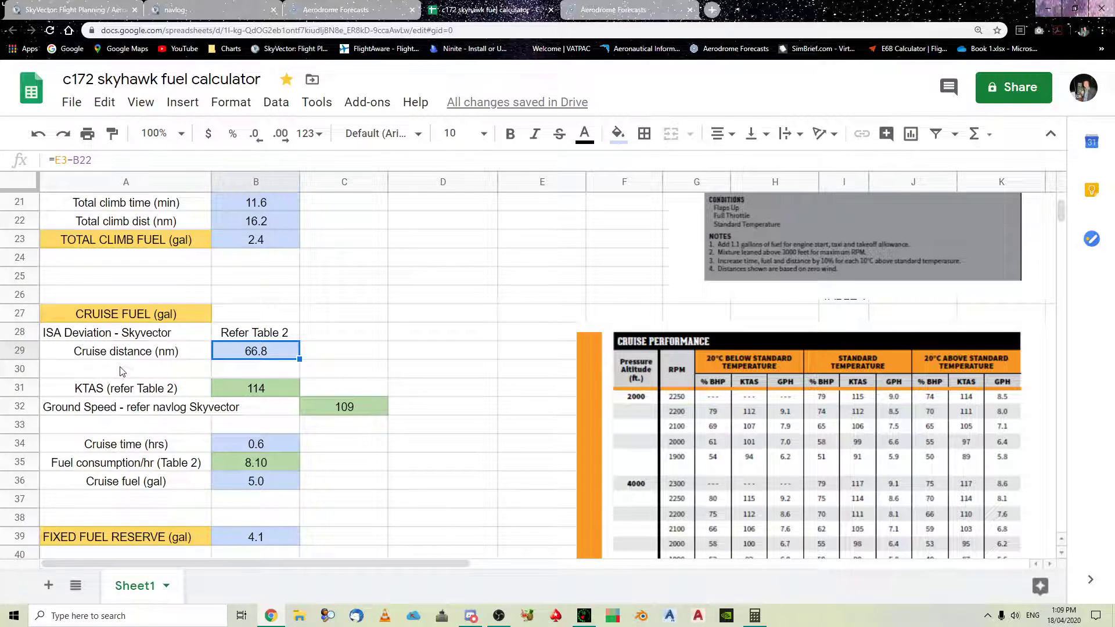
{"action": "scroll", "coordinate": [251, 377], "scroll_direction": "up", "scroll_amount": 1}
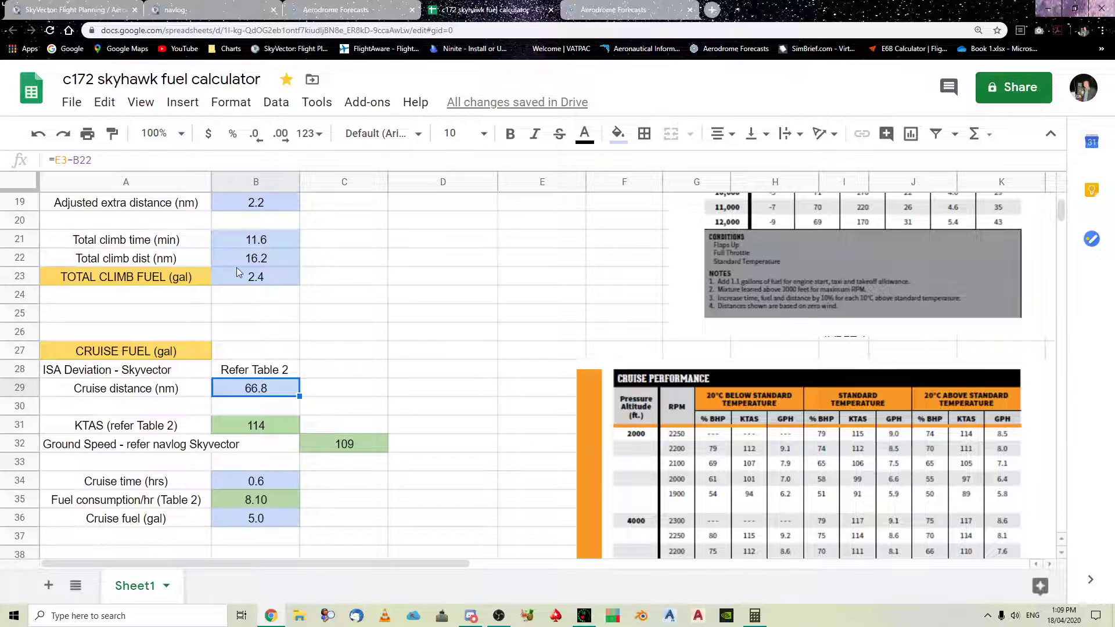
{"action": "left_click", "coordinate": [269, 258]}
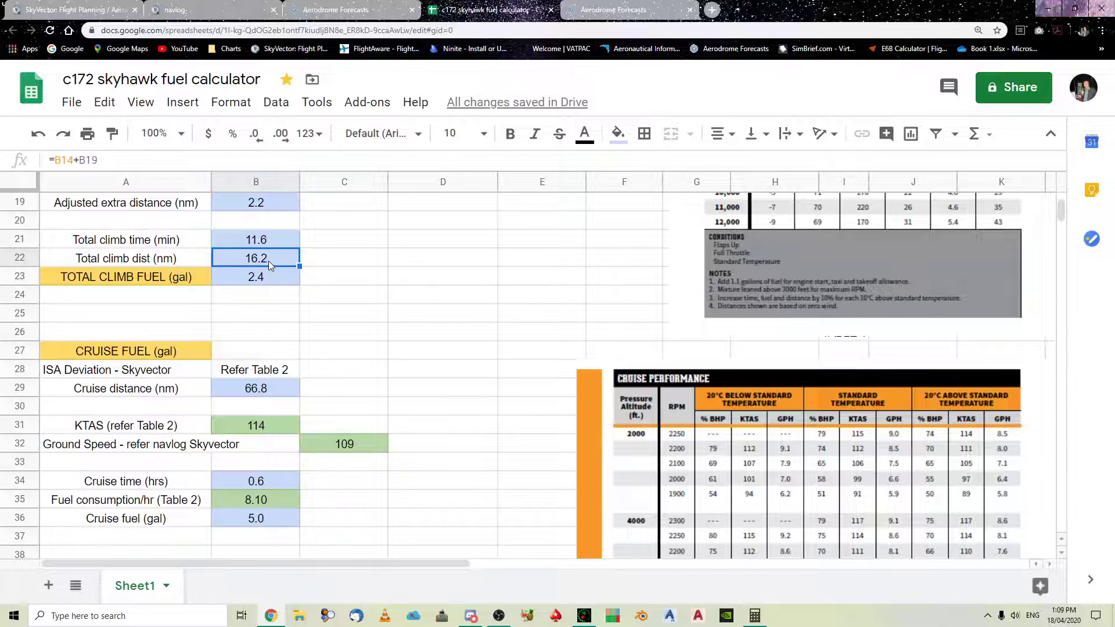
{"action": "left_click", "coordinate": [271, 388]}
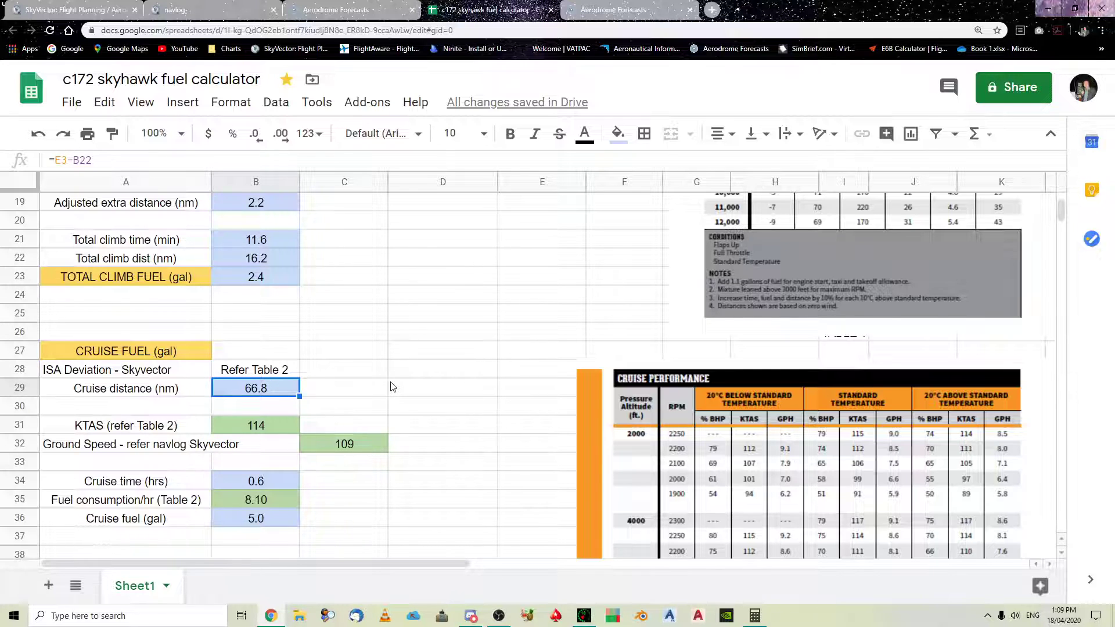
Check the KTAS value of 114, then switch to the SkyVector flight plan
{"action": "scroll", "coordinate": [393, 386], "scroll_direction": "down", "scroll_amount": 1}
{"action": "left_click", "coordinate": [251, 412]}
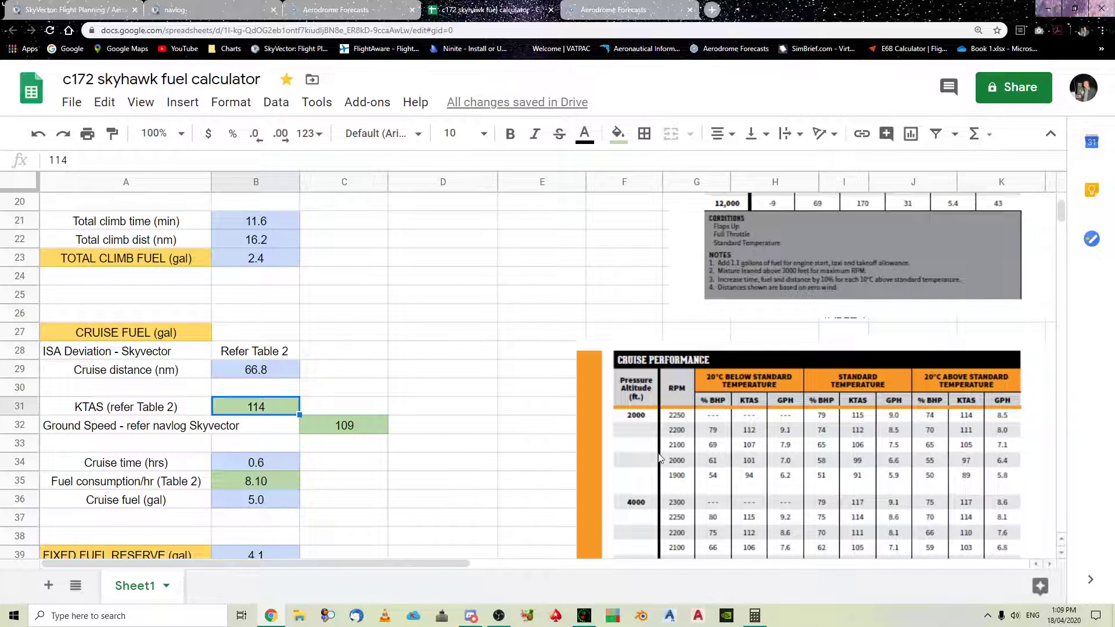
{"action": "scroll", "coordinate": [654, 457], "scroll_direction": "down", "scroll_amount": 3}
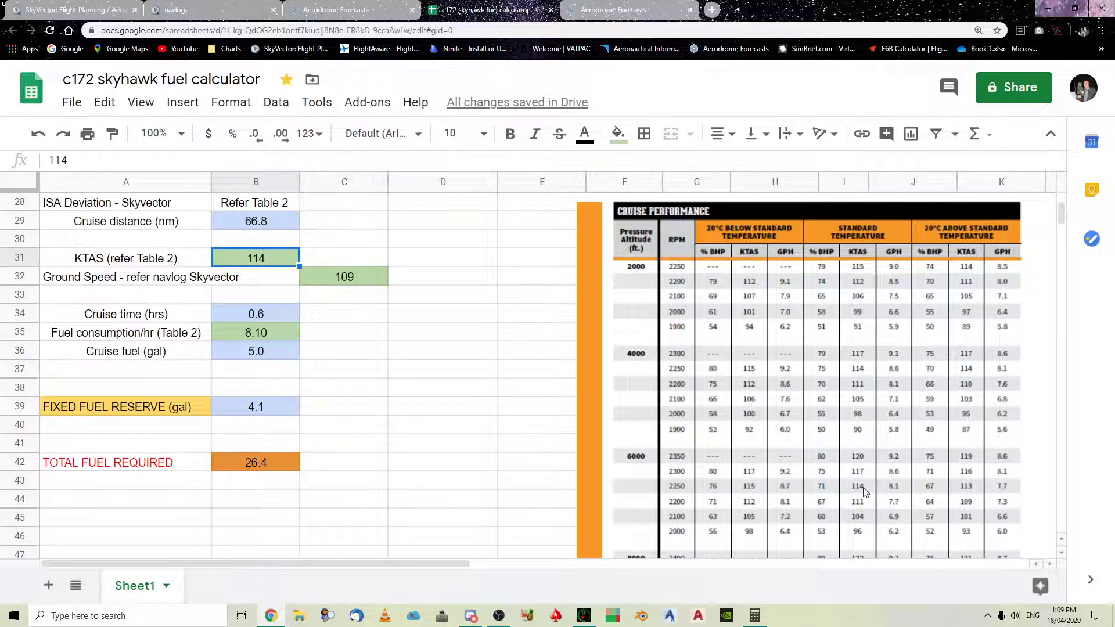
{"action": "scroll", "coordinate": [473, 293], "scroll_direction": "up", "scroll_amount": 2}
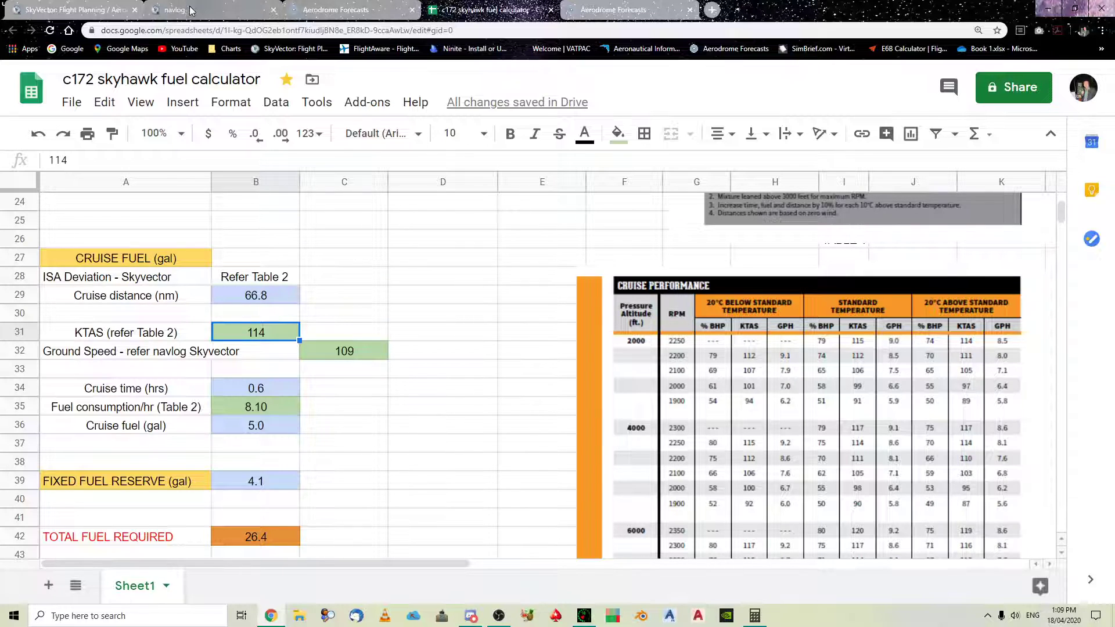
{"action": "left_click", "coordinate": [75, 10]}
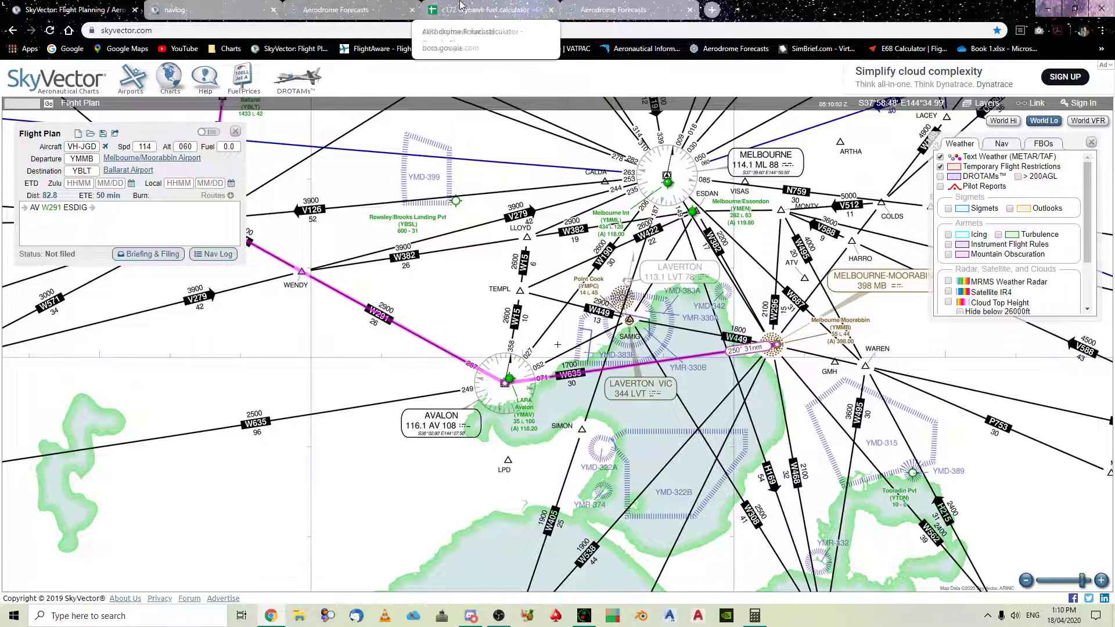
Compare the sheet's ground speed 109 with SkyVector's planned speed 114, then open the navlog
{"action": "left_click", "coordinate": [488, 10]}
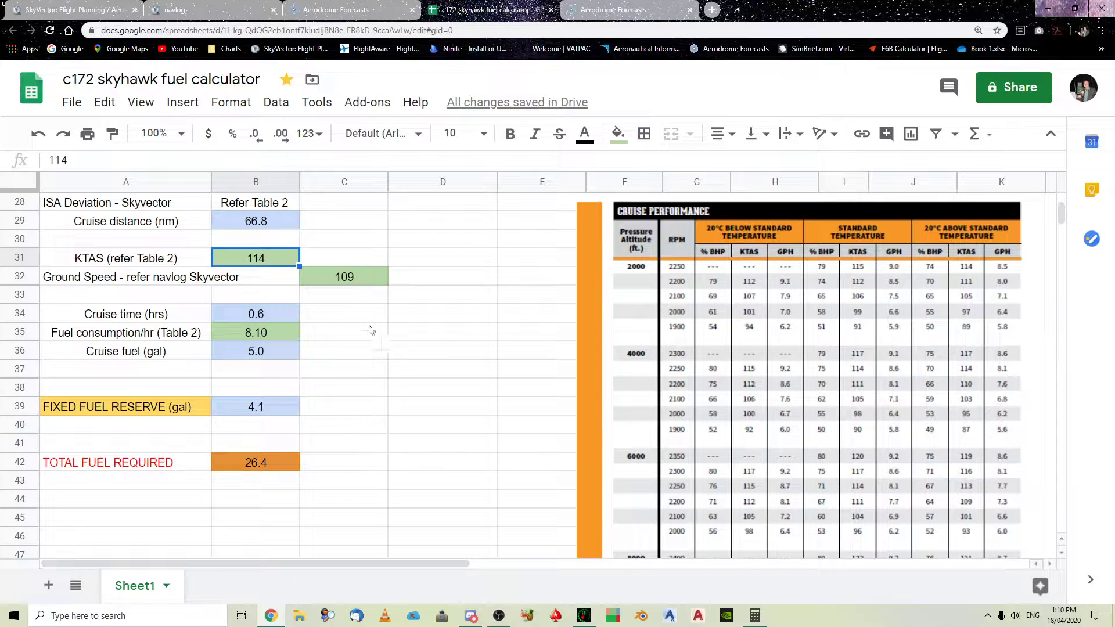
{"action": "left_click", "coordinate": [317, 279]}
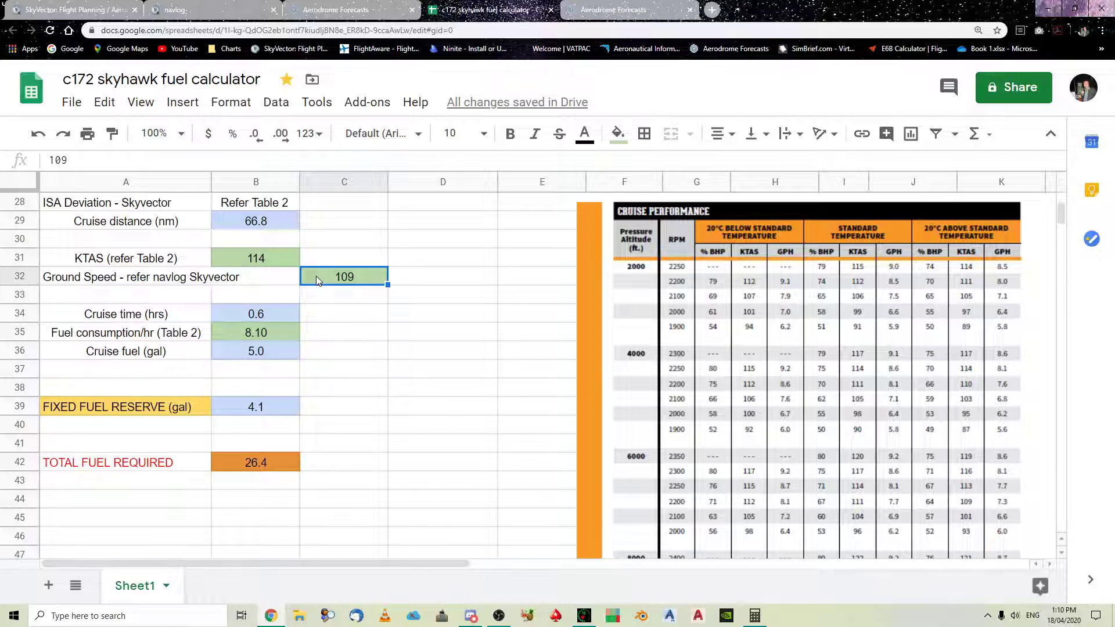
{"action": "left_click", "coordinate": [55, 11]}
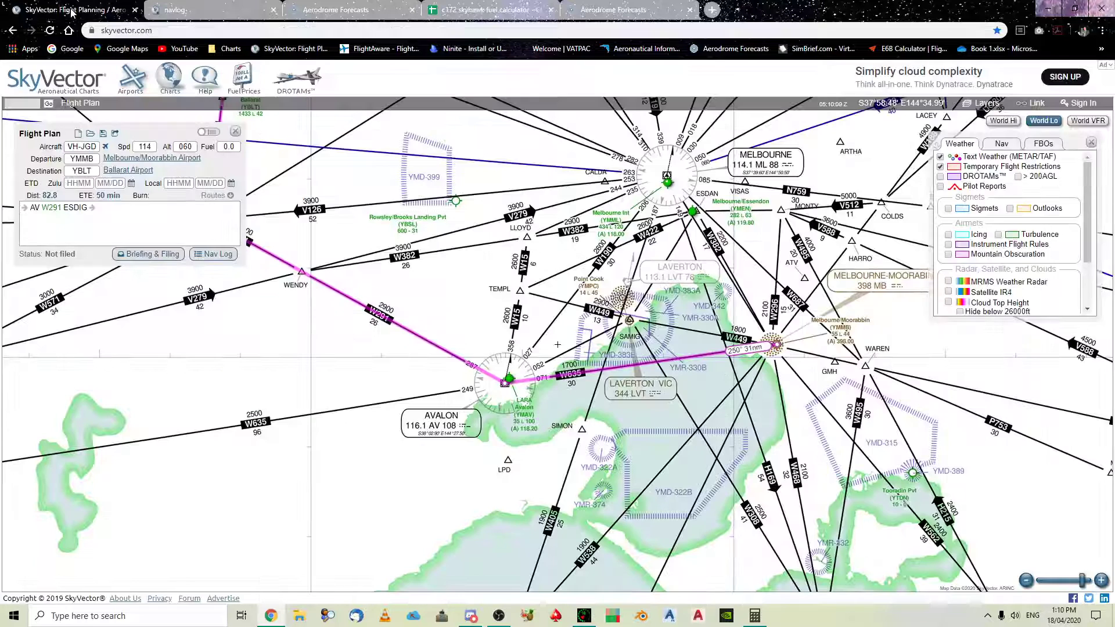
{"action": "left_click", "coordinate": [151, 146]}
{"action": "left_click_drag", "start_coordinate": [153, 146], "coordinate": [140, 147]}
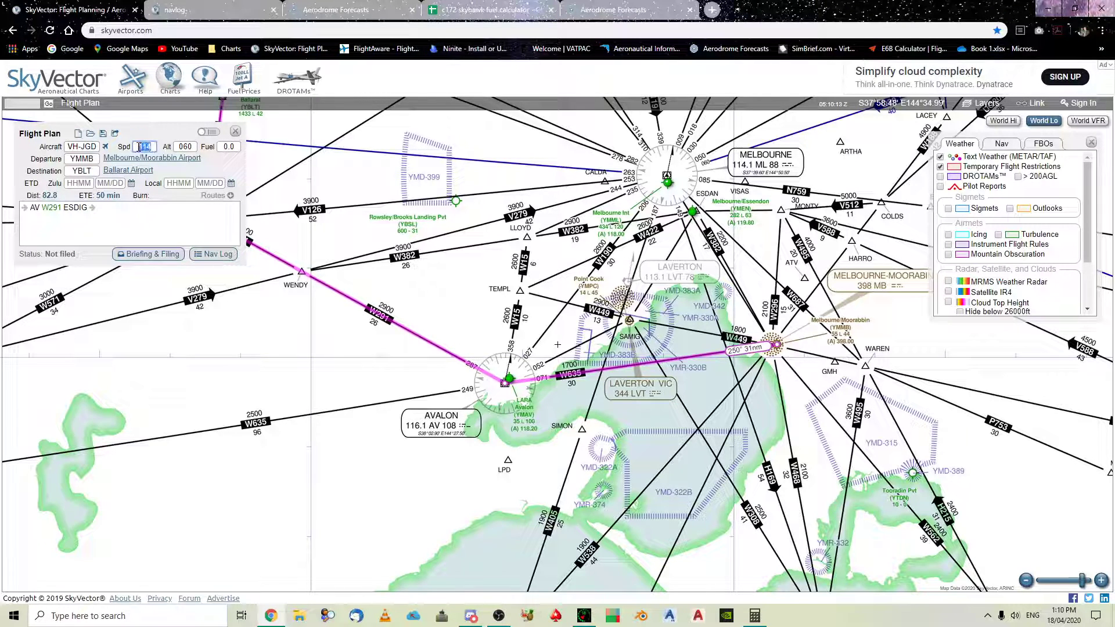
{"action": "left_click", "coordinate": [210, 10]}
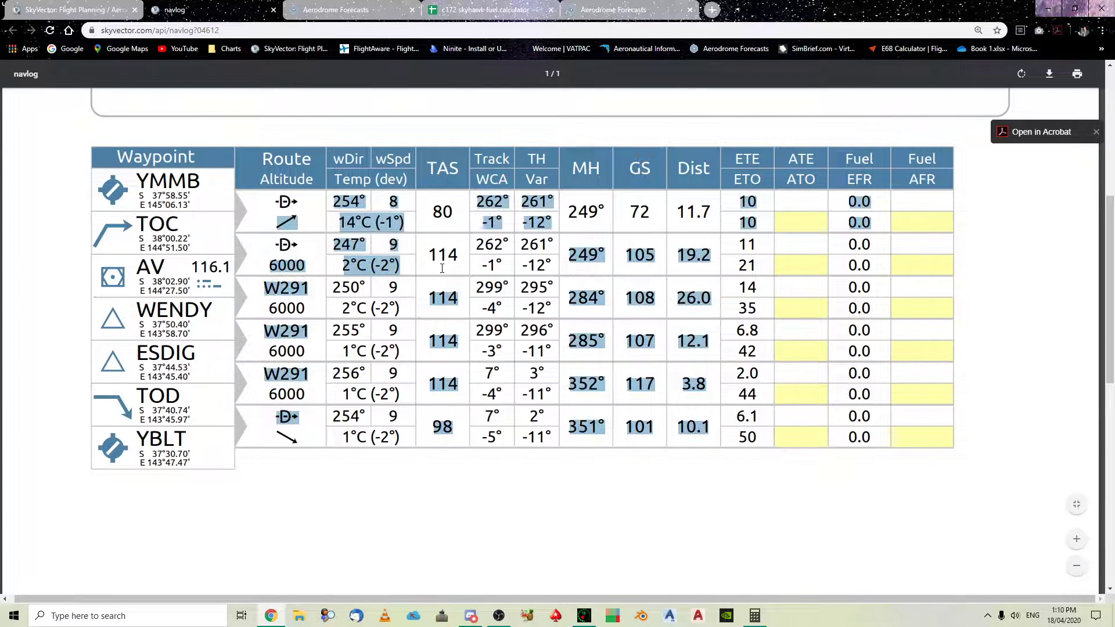
Highlight the cruise TAS of 114 on each of the four cruise legs in the navlog
{"action": "left_click_drag", "start_coordinate": [458, 255], "coordinate": [440, 255]}
{"action": "left_click_drag", "start_coordinate": [458, 297], "coordinate": [439, 298]}
{"action": "left_click_drag", "start_coordinate": [458, 341], "coordinate": [440, 341]}
{"action": "left_click_drag", "start_coordinate": [459, 383], "coordinate": [432, 383]}
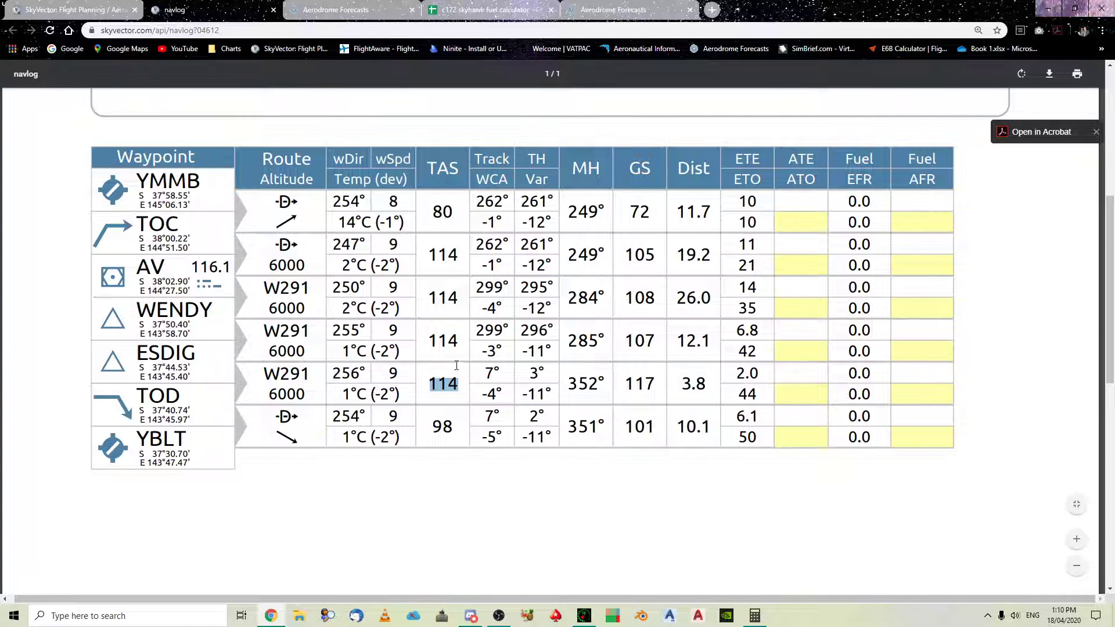
{"action": "left_click_drag", "start_coordinate": [677, 256], "coordinate": [696, 256]}
{"action": "left_click", "coordinate": [649, 258]}
Compare the cruise ground speeds 105, 108, 107 and 117, then return to the fuel calculator spreadsheet
{"action": "left_click_drag", "start_coordinate": [626, 256], "coordinate": [655, 255]}
{"action": "left_click", "coordinate": [626, 299]}
{"action": "left_click_drag", "start_coordinate": [626, 299], "coordinate": [655, 299]}
{"action": "left_click", "coordinate": [655, 299]}
{"action": "left_click_drag", "start_coordinate": [626, 343], "coordinate": [654, 343]}
{"action": "left_click_drag", "start_coordinate": [626, 387], "coordinate": [655, 386]}
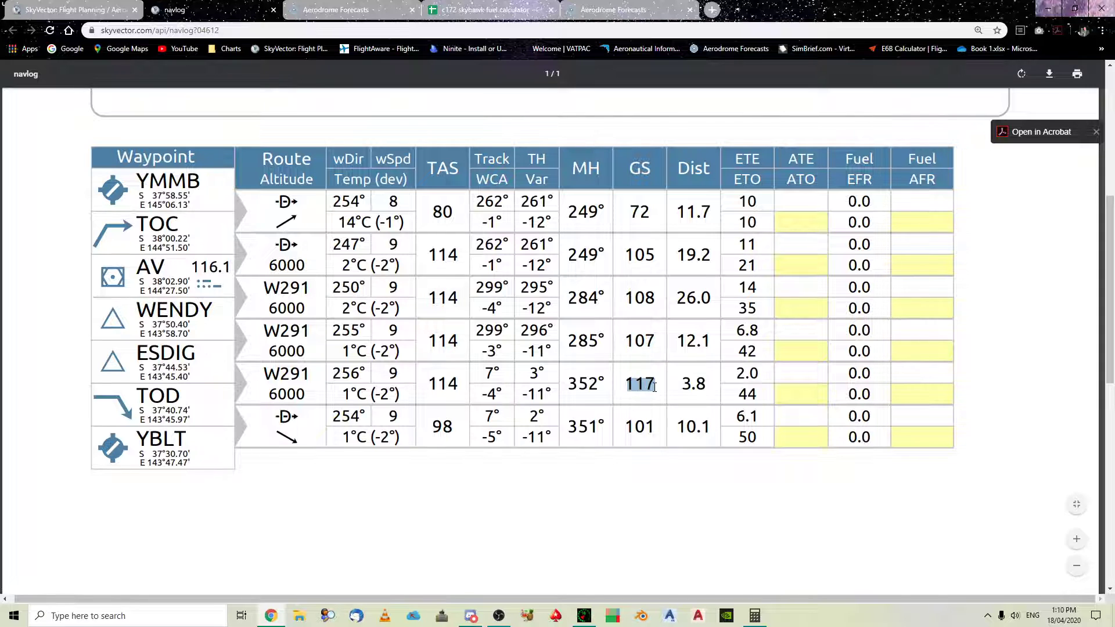
{"action": "left_click", "coordinate": [470, 10]}
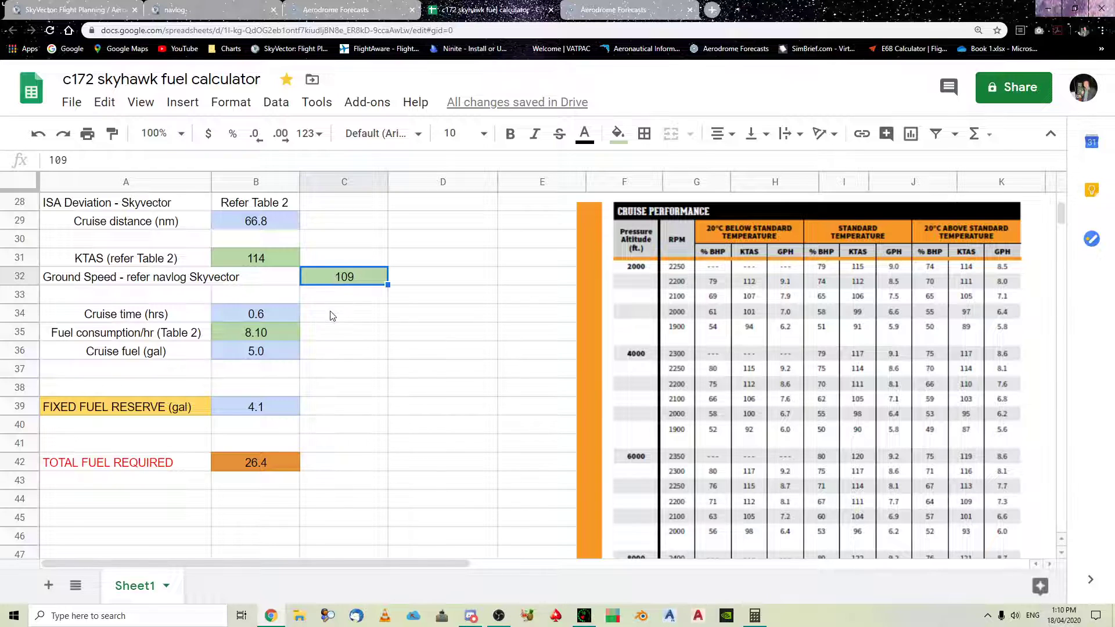
{"action": "left_click", "coordinate": [277, 315]}
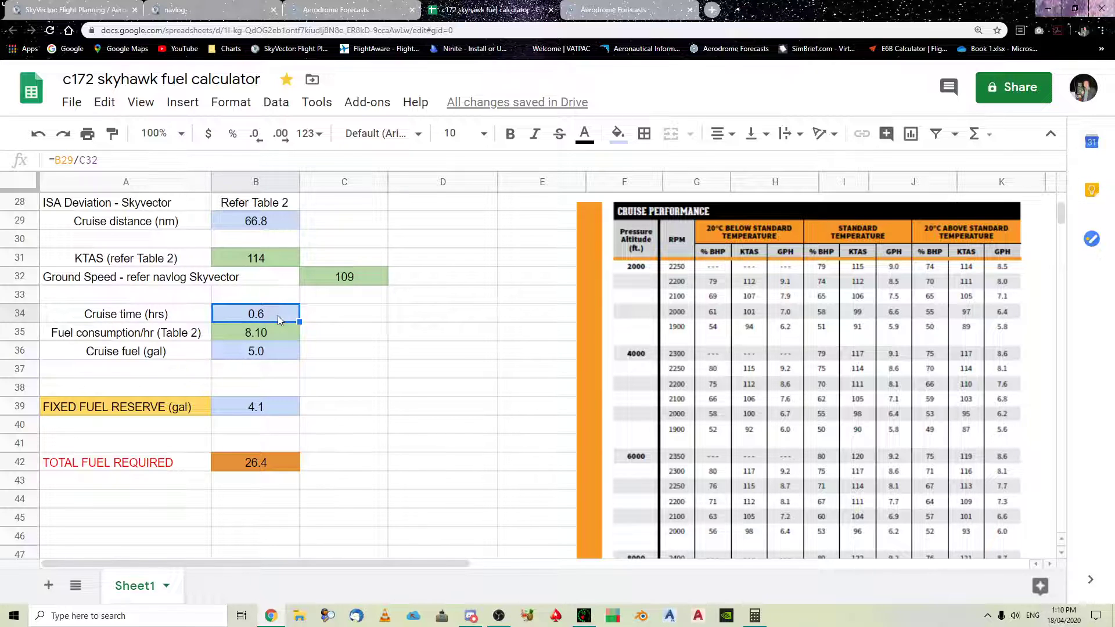
{"action": "scroll", "coordinate": [462, 343], "scroll_direction": "up", "scroll_amount": 1}
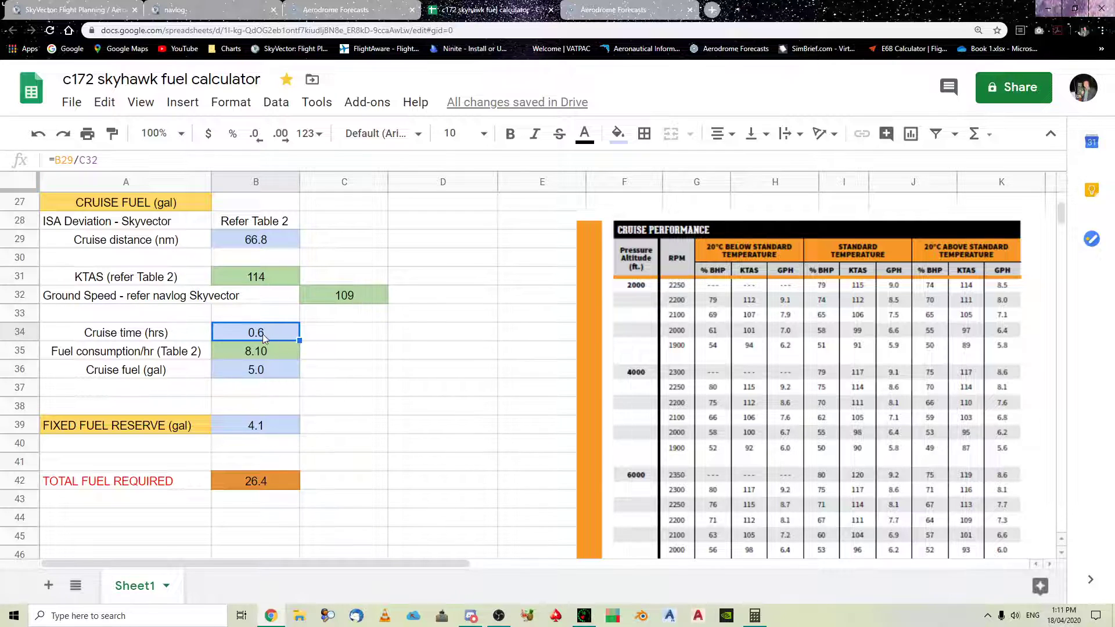
{"action": "left_click", "coordinate": [273, 351]}
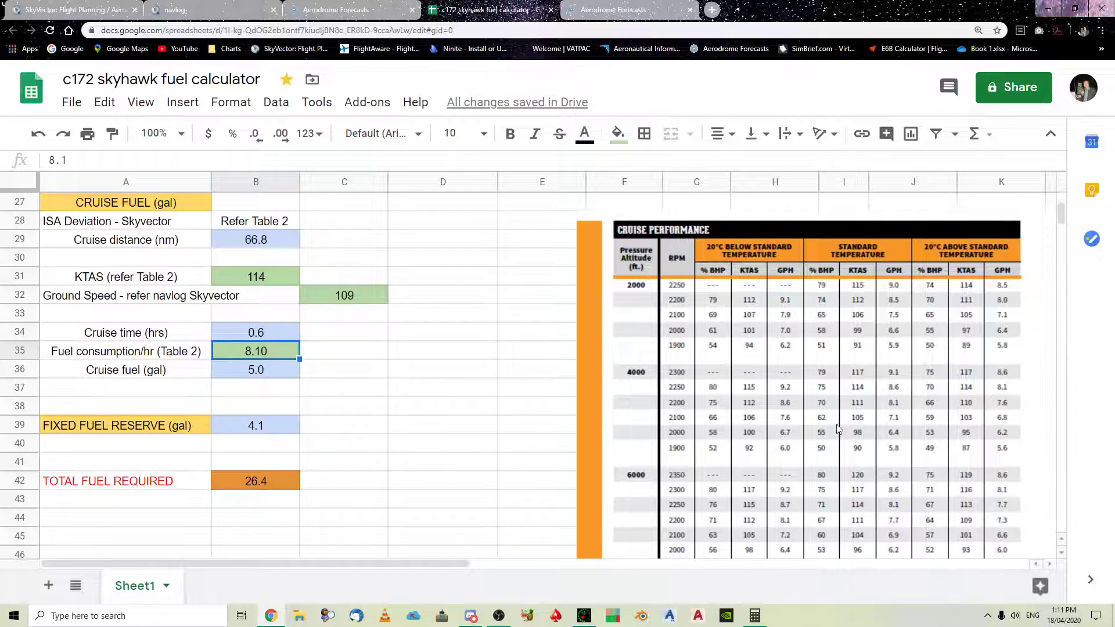
{"action": "scroll", "coordinate": [753, 456], "scroll_direction": "down", "scroll_amount": 1}
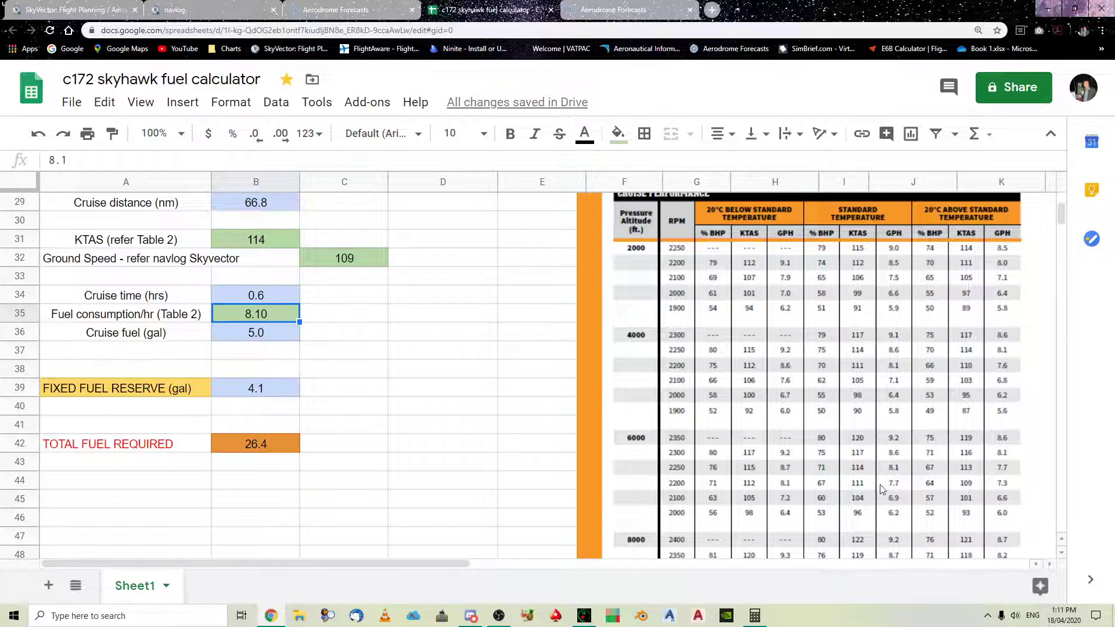
{"action": "left_click", "coordinate": [274, 330]}
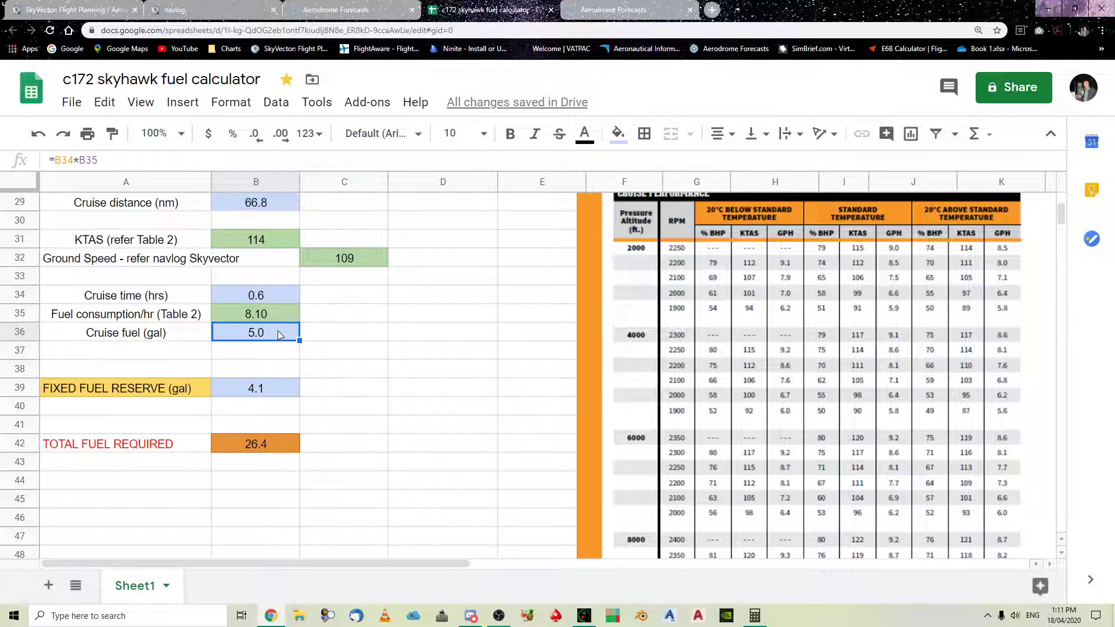
{"action": "scroll", "coordinate": [373, 351], "scroll_direction": "up", "scroll_amount": 1}
{"action": "scroll", "coordinate": [373, 342], "scroll_direction": "up", "scroll_amount": 1}
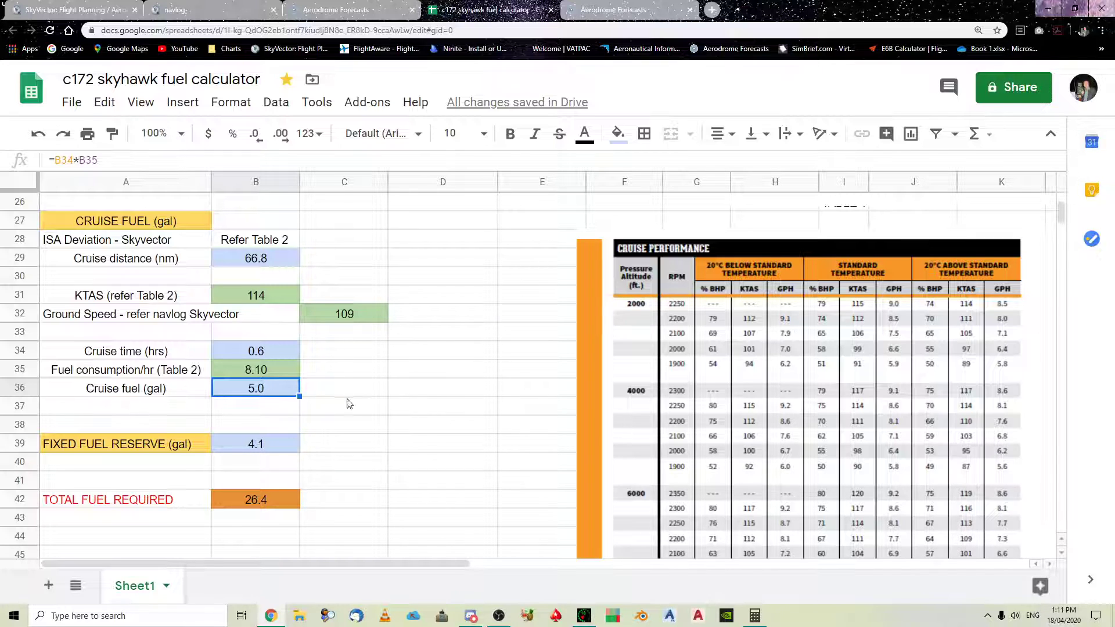
{"action": "scroll", "coordinate": [354, 402], "scroll_direction": "down", "scroll_amount": 1}
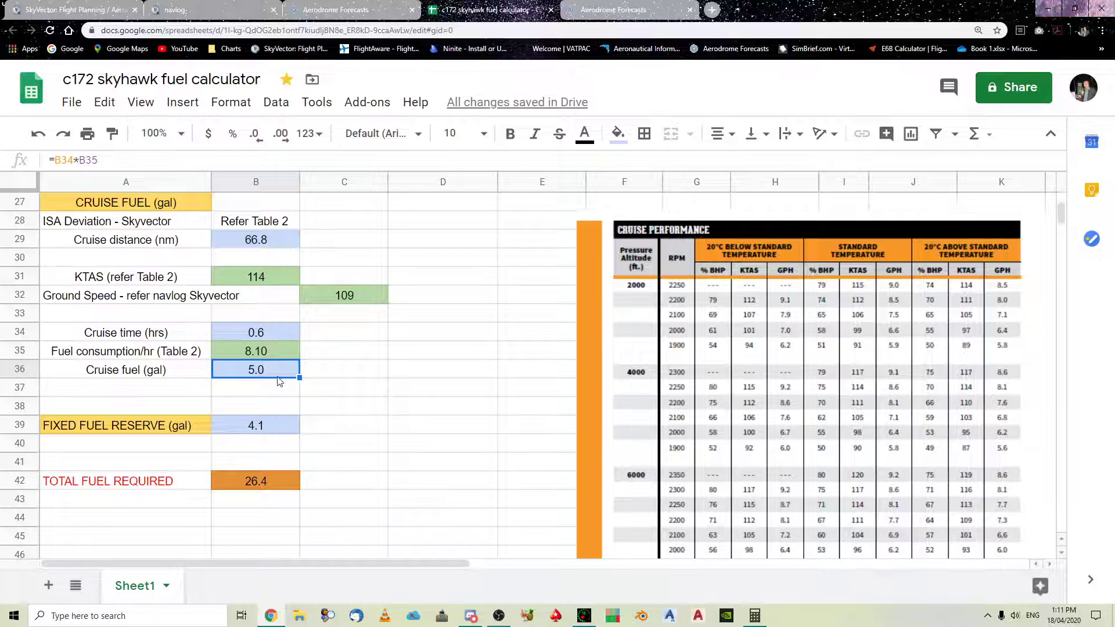
{"action": "left_click", "coordinate": [276, 426]}
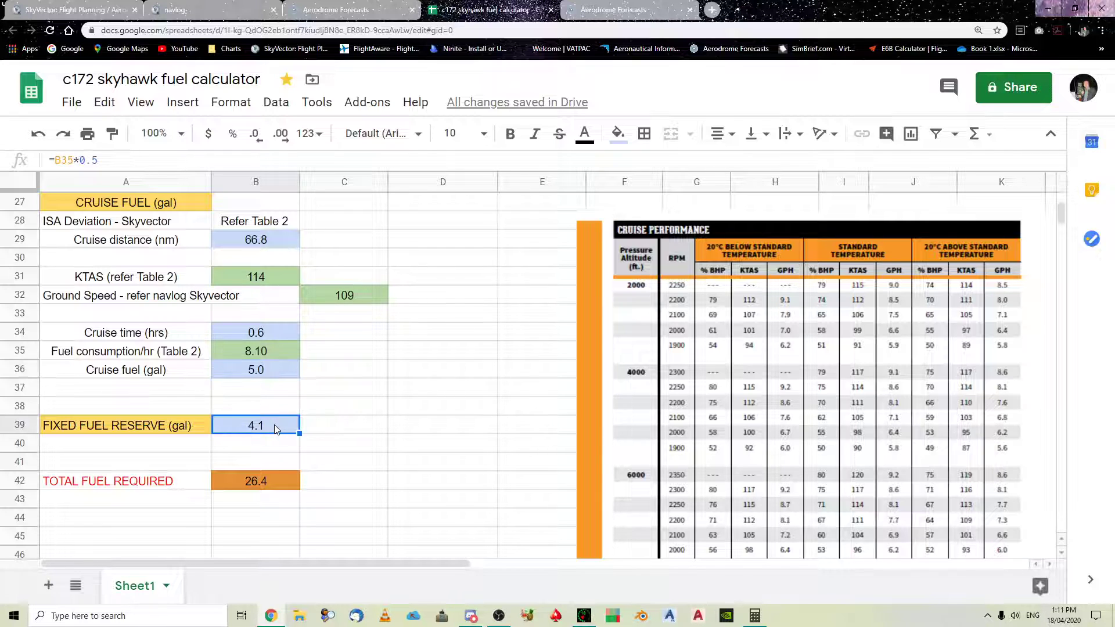
Change the B39 reserve multiplier from 0.5 to 0.75 (=B35*0.75), giving 6.1 gal and 28.4 gal total
{"action": "double_click", "coordinate": [95, 160]}
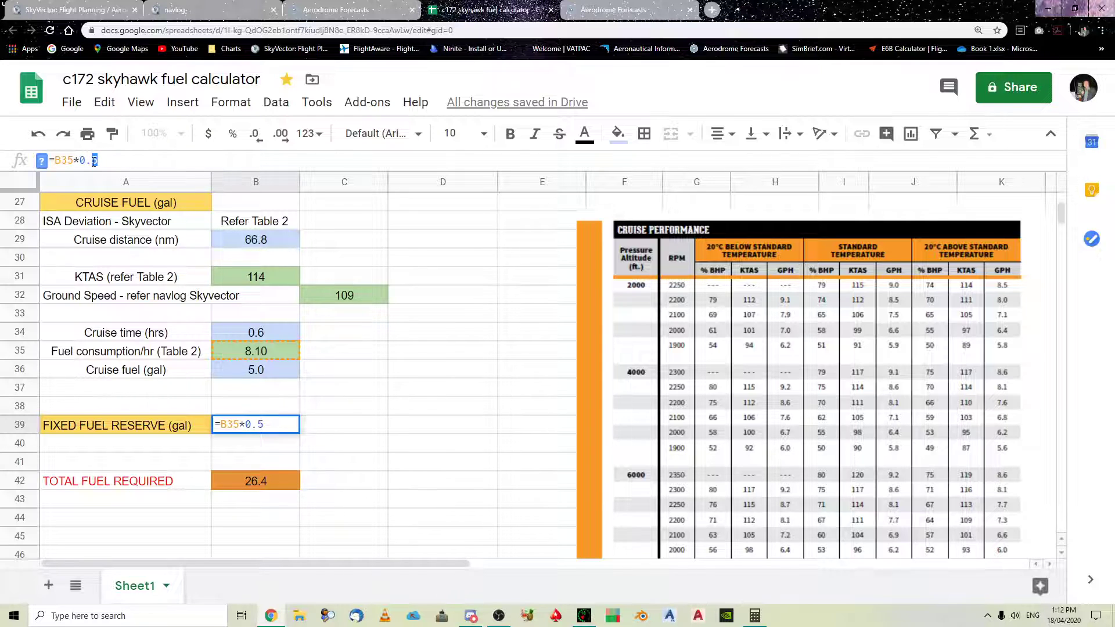
{"action": "type", "text": "75"}
{"action": "left_click", "coordinate": [243, 374]}
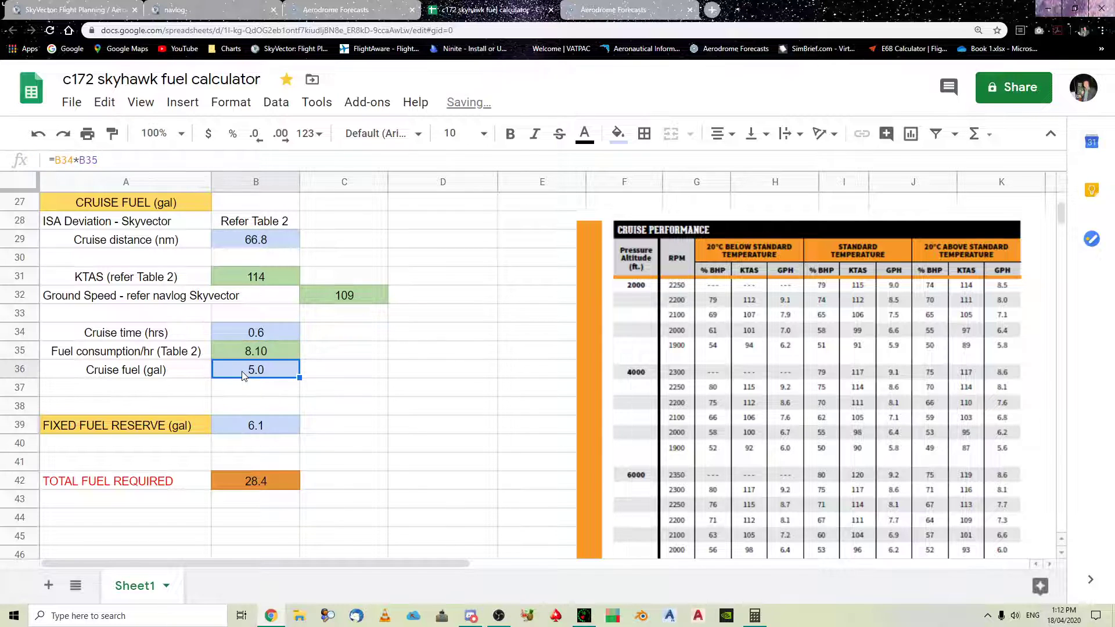
{"action": "left_click", "coordinate": [253, 475]}
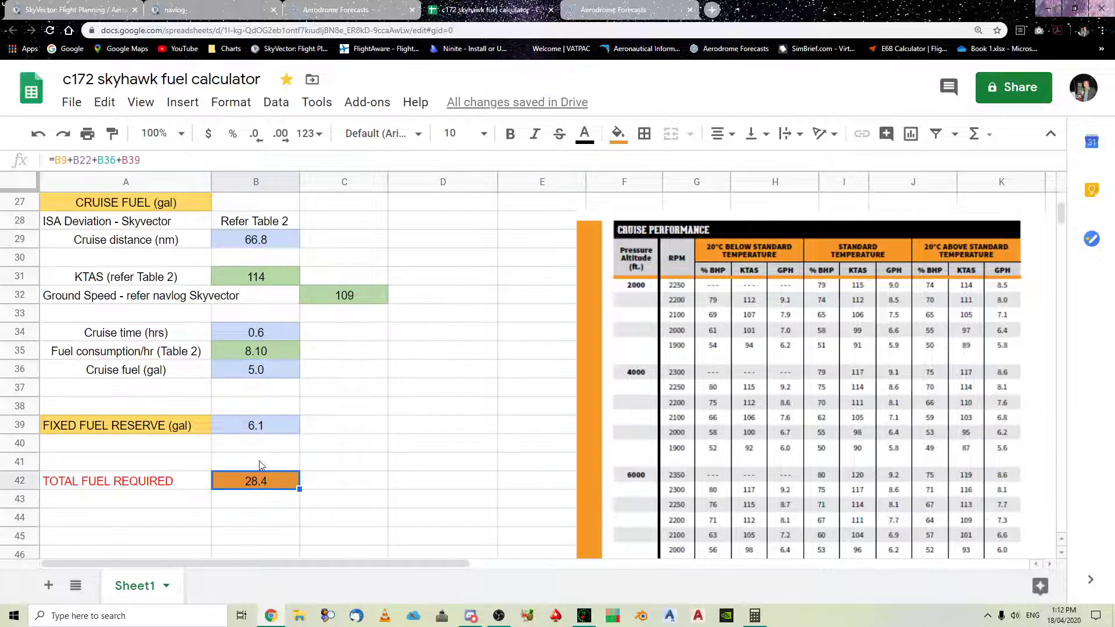
{"action": "left_click", "coordinate": [267, 429]}
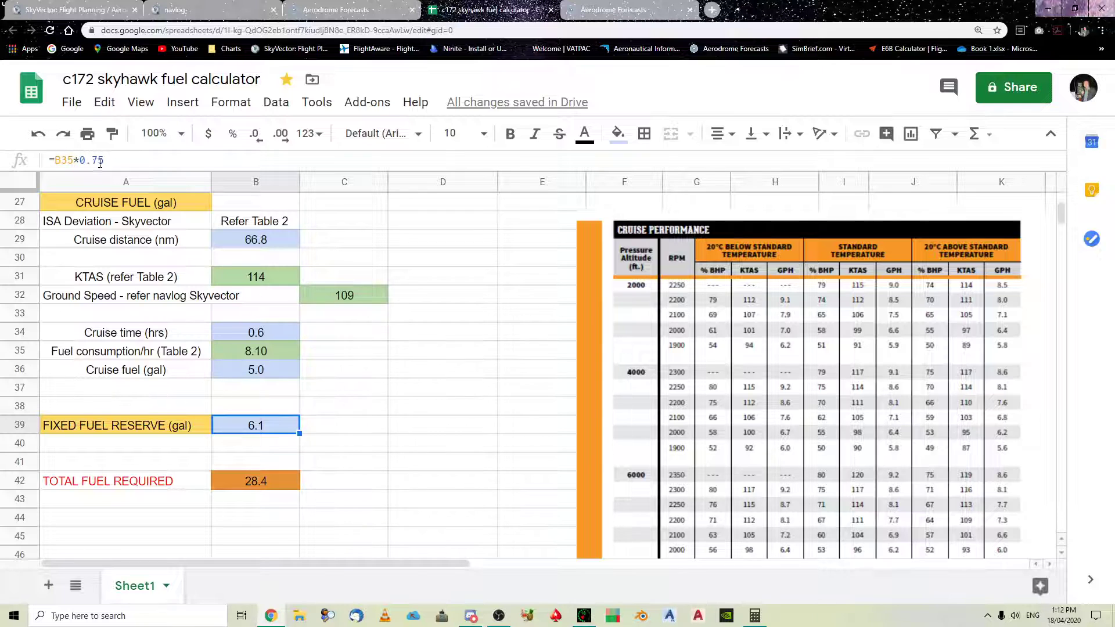
{"action": "left_click_drag", "start_coordinate": [102, 161], "coordinate": [95, 161]}
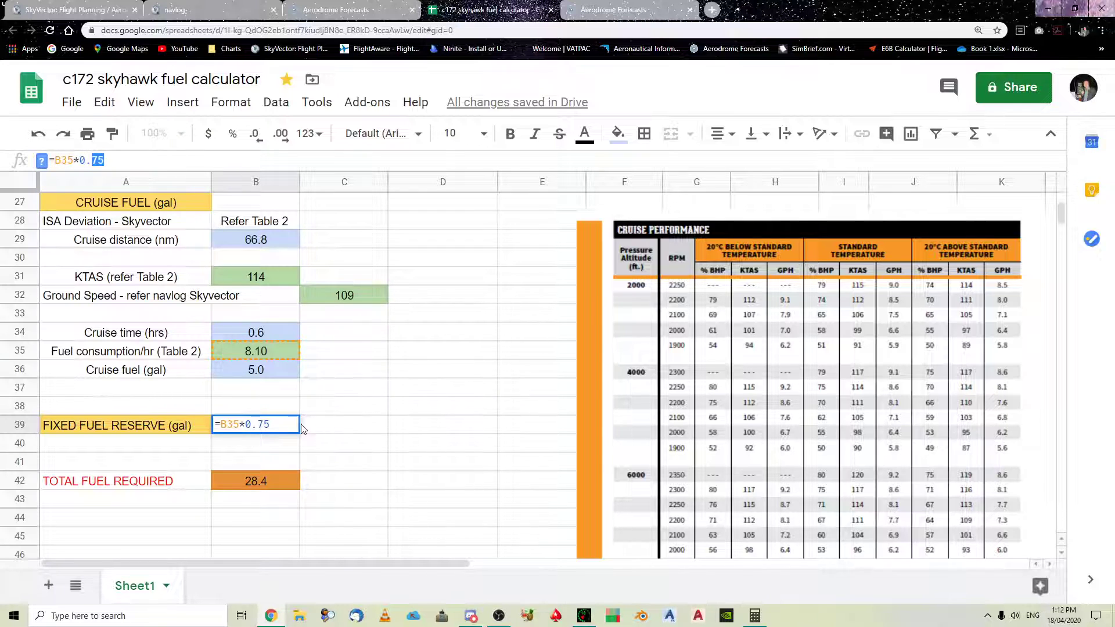
{"action": "key", "text": "Return"}
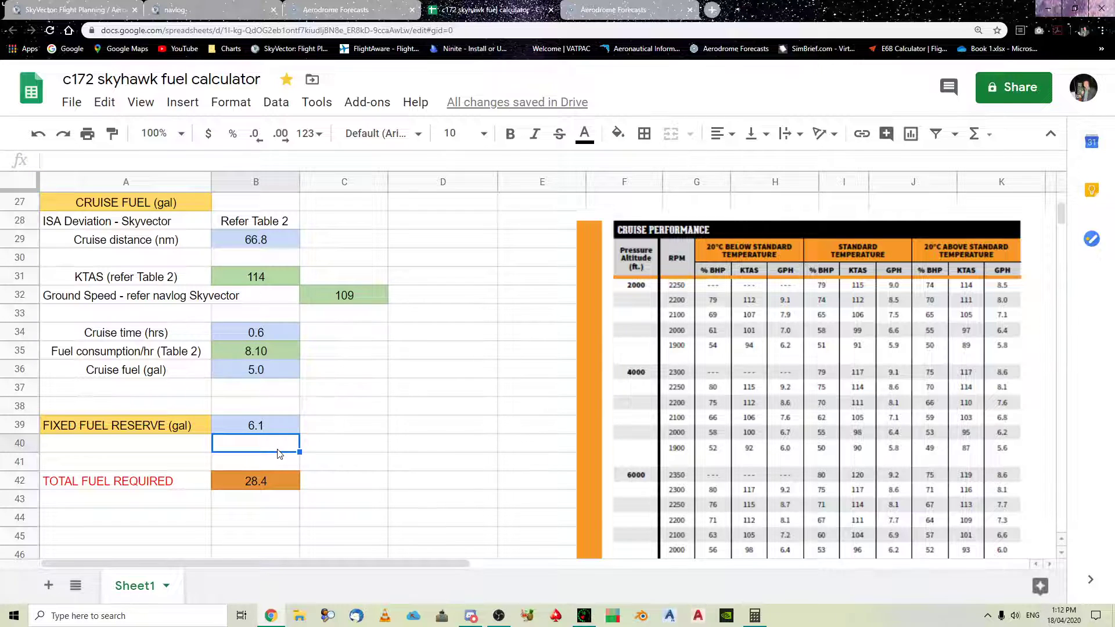
{"action": "left_click", "coordinate": [250, 423]}
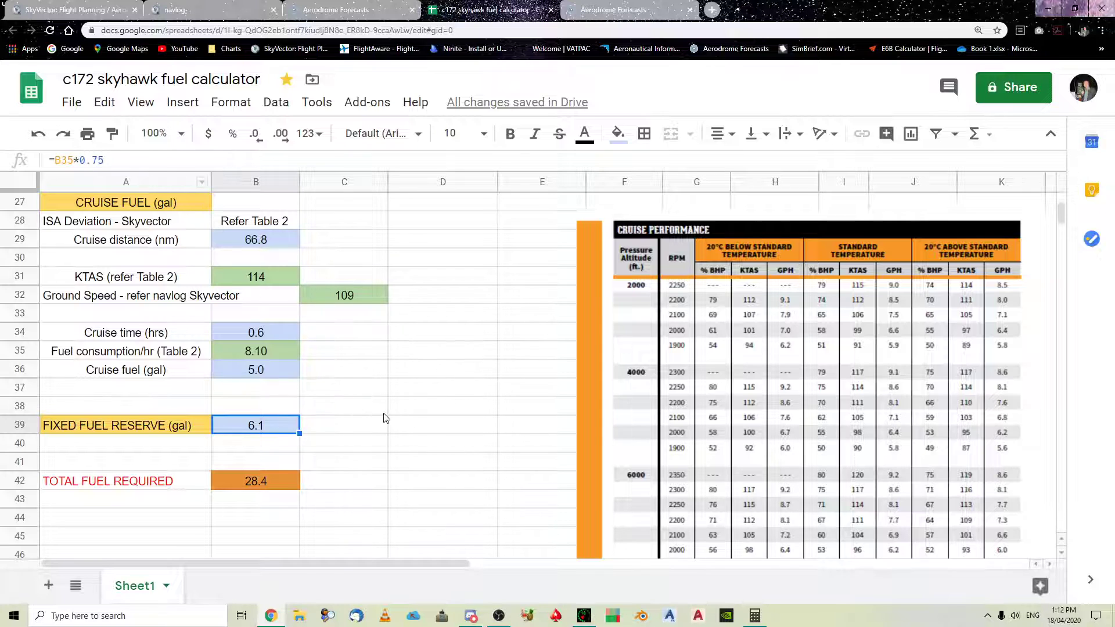
{"action": "left_click", "coordinate": [264, 480]}
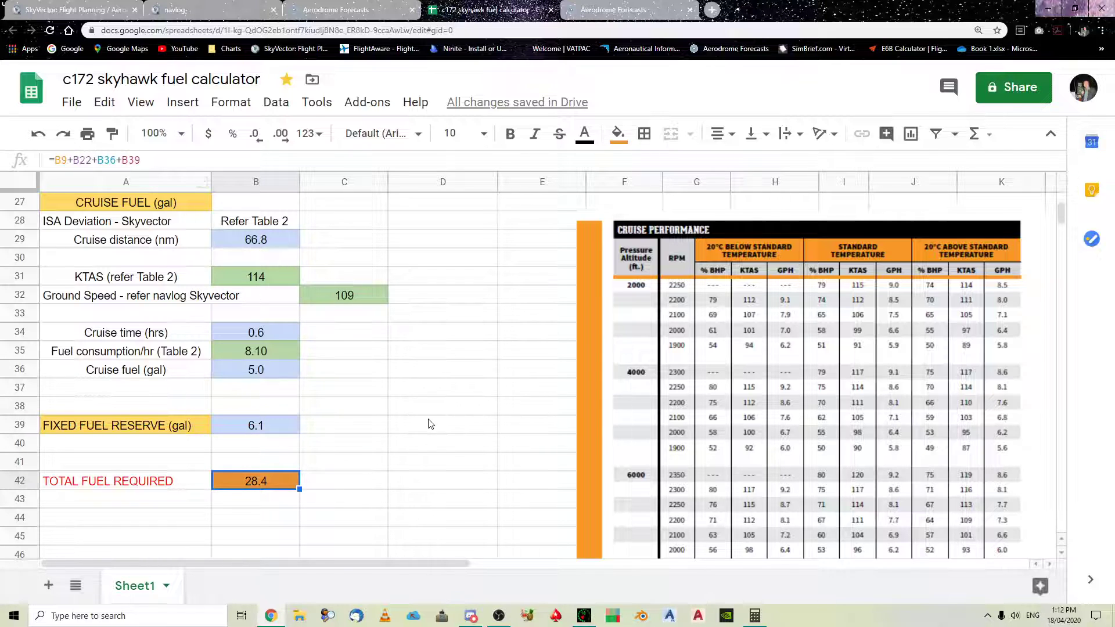
{"action": "scroll", "coordinate": [355, 477], "scroll_direction": "up", "scroll_amount": 1}
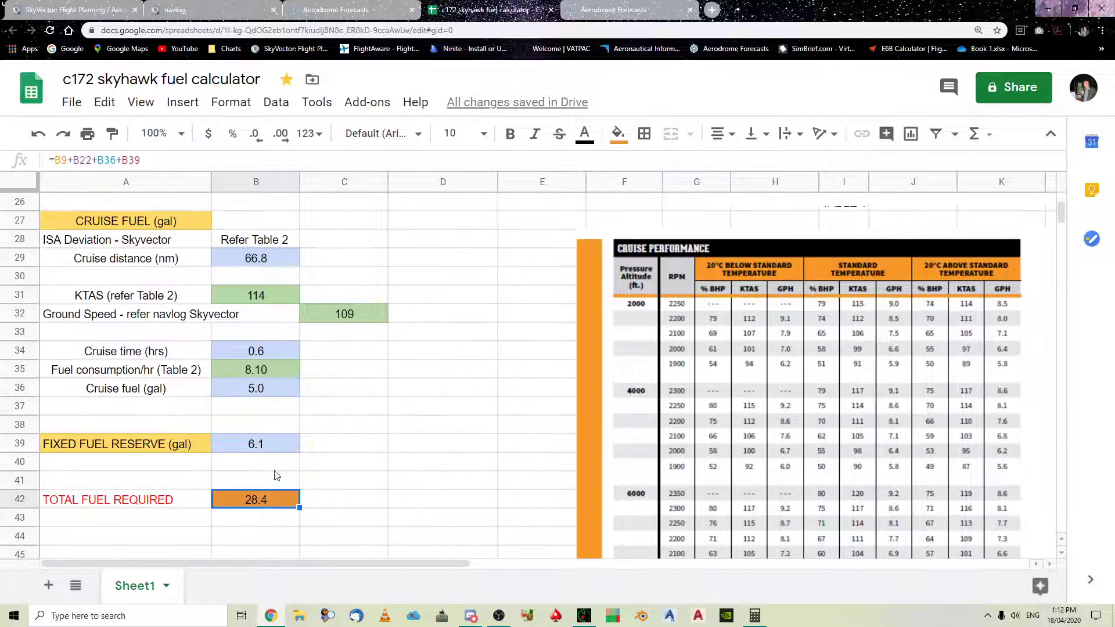
{"action": "left_click", "coordinate": [284, 452]}
{"action": "scroll", "coordinate": [372, 448], "scroll_direction": "up", "scroll_amount": 3}
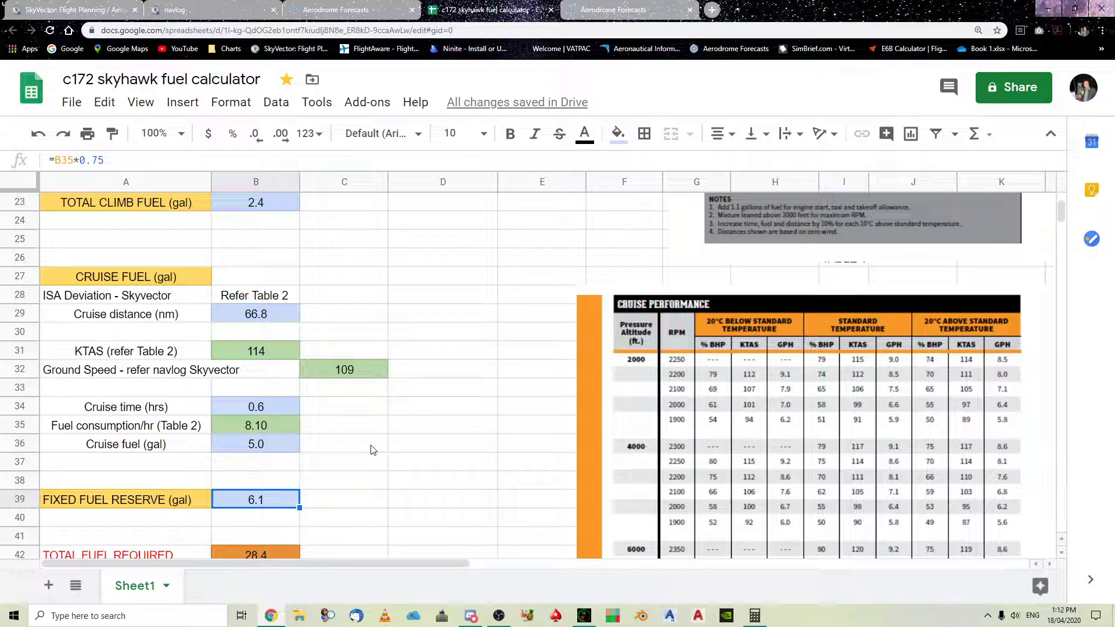
{"action": "left_click", "coordinate": [286, 450]}
{"action": "scroll", "coordinate": [378, 462], "scroll_direction": "up", "scroll_amount": 3}
{"action": "scroll", "coordinate": [366, 435], "scroll_direction": "up", "scroll_amount": 3}
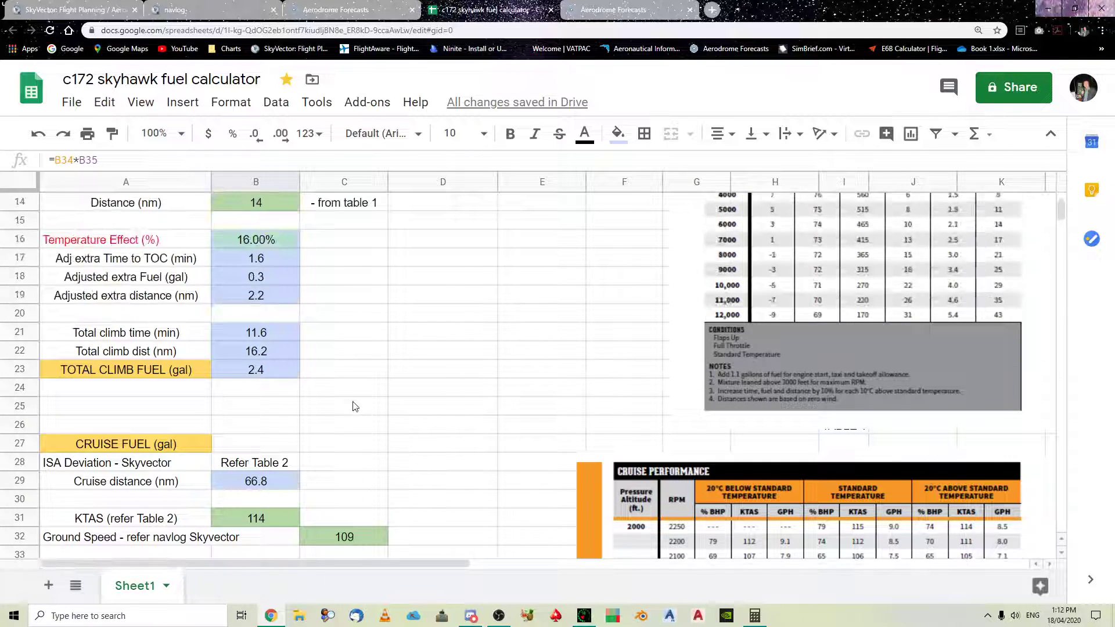
{"action": "left_click", "coordinate": [278, 372]}
{"action": "scroll", "coordinate": [384, 396], "scroll_direction": "up", "scroll_amount": 3}
{"action": "scroll", "coordinate": [384, 395], "scroll_direction": "up", "scroll_amount": 3}
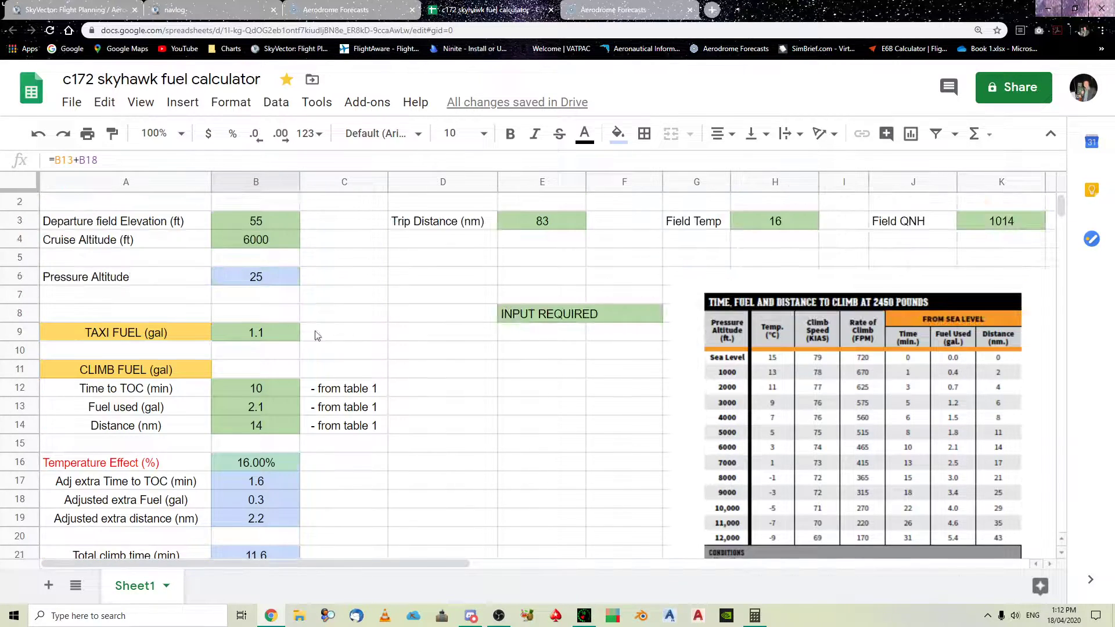
{"action": "left_click", "coordinate": [266, 339]}
{"action": "scroll", "coordinate": [483, 372], "scroll_direction": "down", "scroll_amount": 2}
{"action": "scroll", "coordinate": [482, 374], "scroll_direction": "down", "scroll_amount": 8}
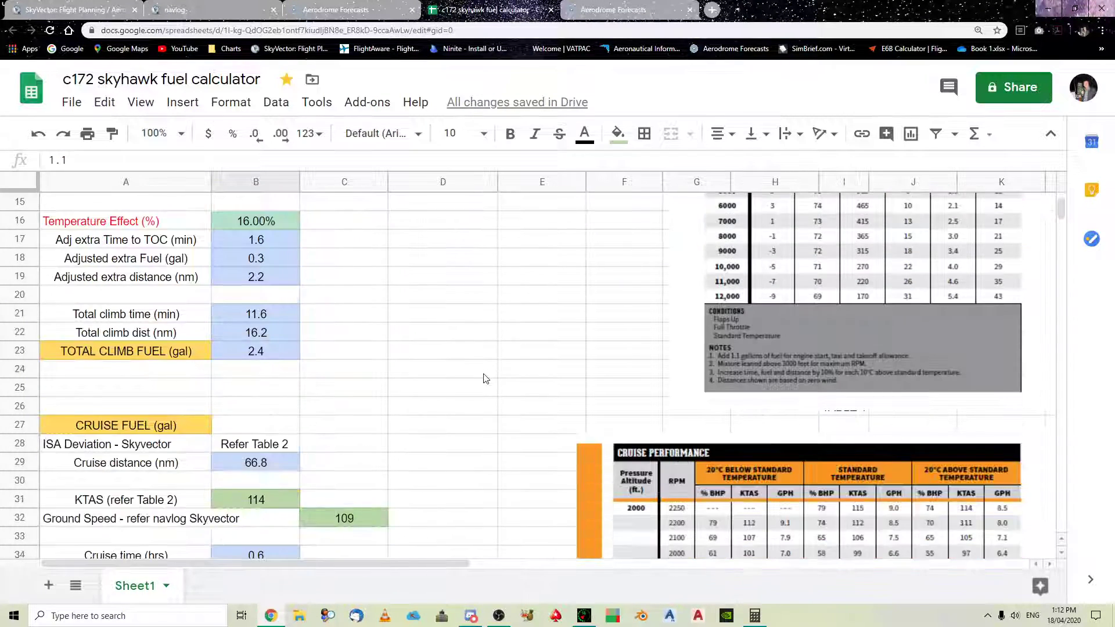
{"action": "left_click", "coordinate": [250, 280]}
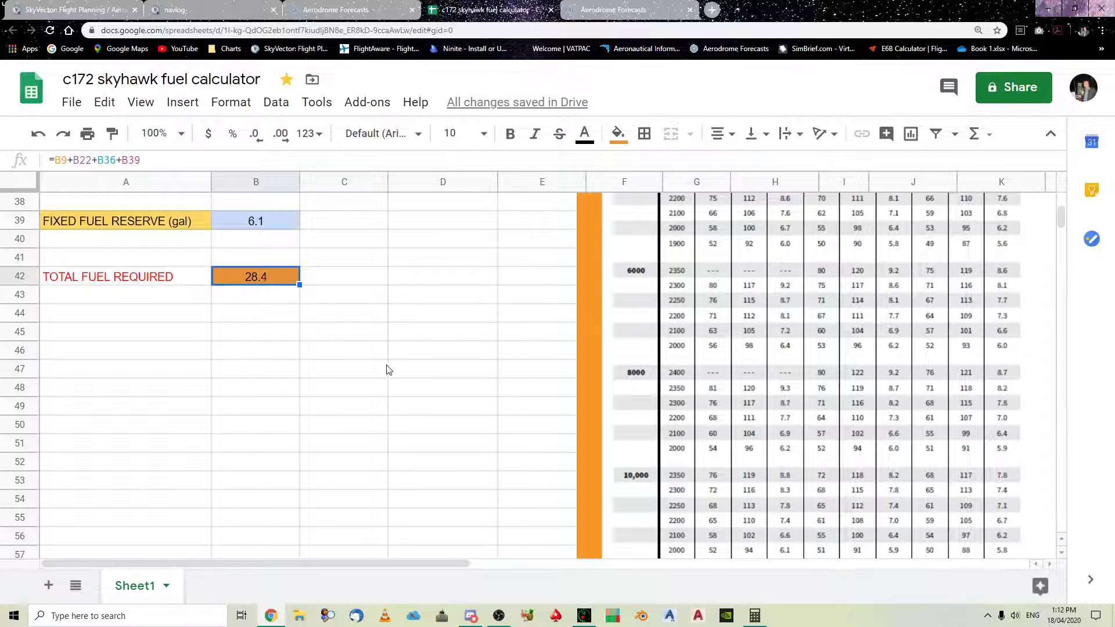
{"action": "scroll", "coordinate": [386, 334], "scroll_direction": "up", "scroll_amount": 3}
{"action": "scroll", "coordinate": [406, 364], "scroll_direction": "up", "scroll_amount": 8}
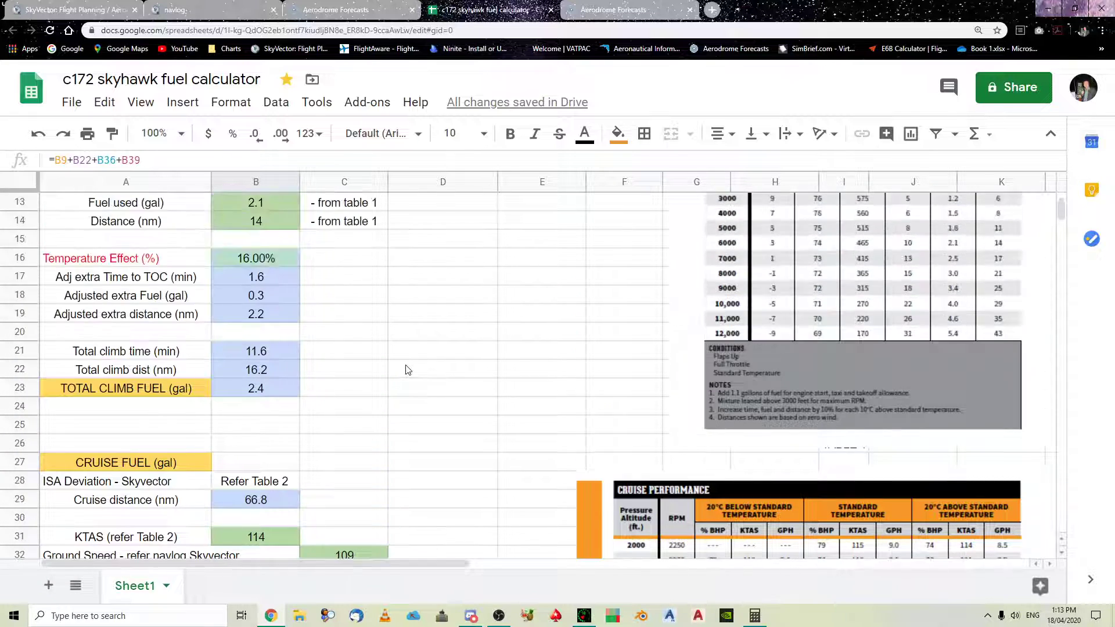
{"action": "scroll", "coordinate": [409, 369], "scroll_direction": "up", "scroll_amount": 2}
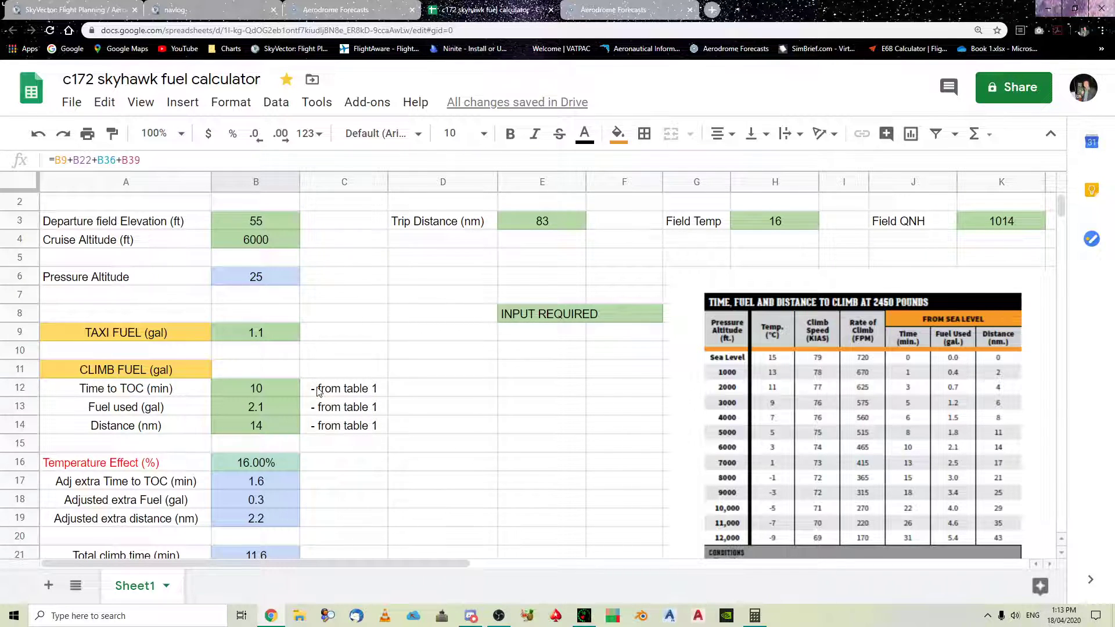
{"action": "scroll", "coordinate": [310, 385], "scroll_direction": "up", "scroll_amount": 1}
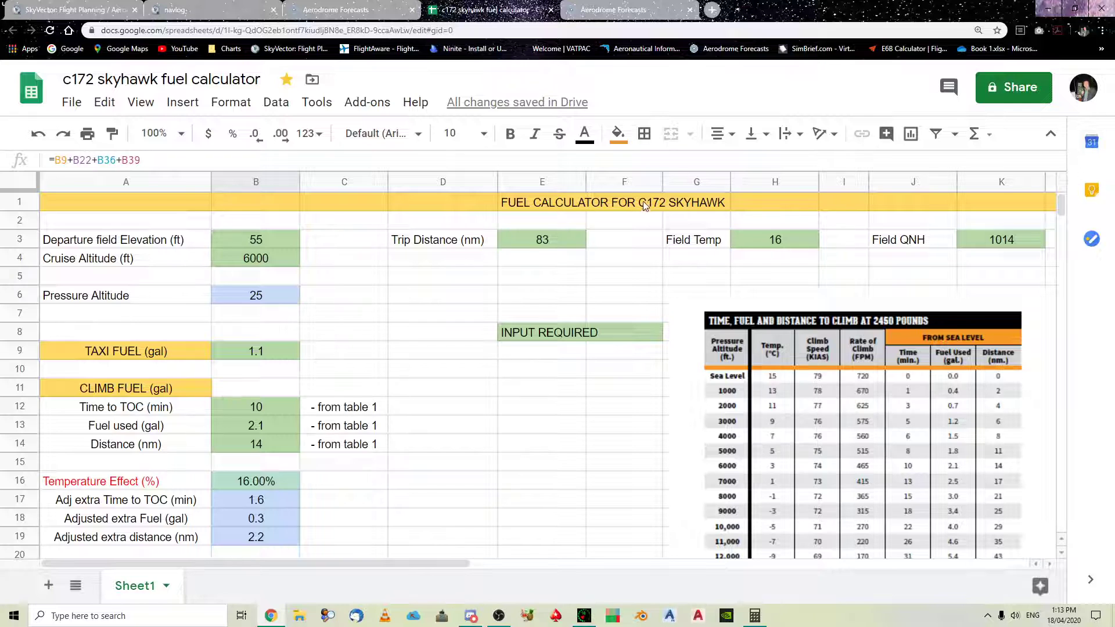
{"action": "scroll", "coordinate": [486, 375], "scroll_direction": "down", "scroll_amount": 3}
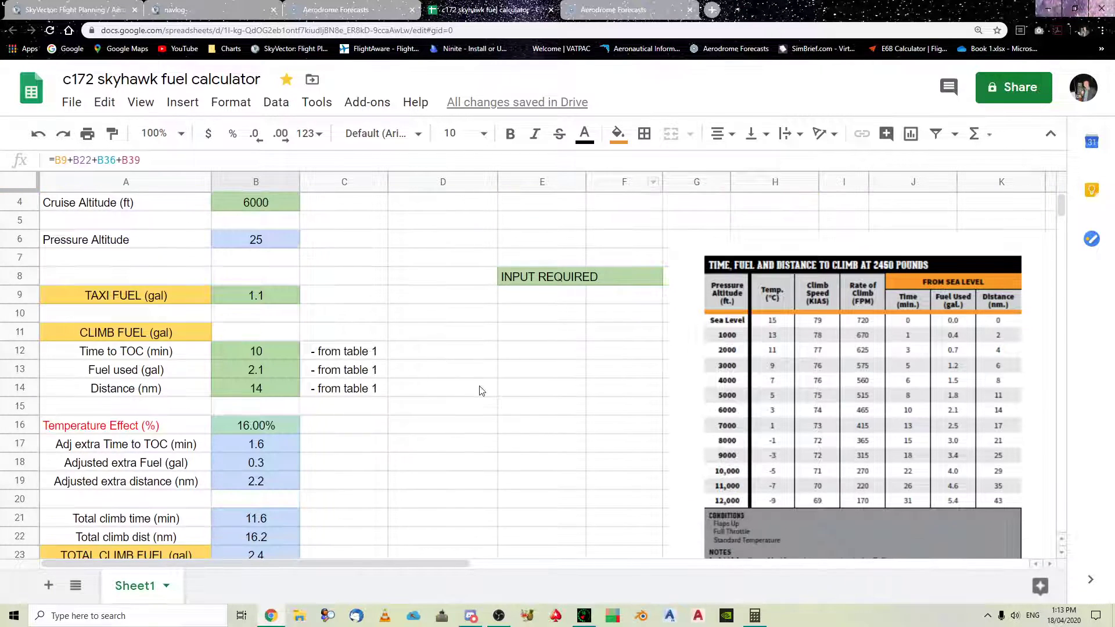
{"action": "scroll", "coordinate": [482, 388], "scroll_direction": "up", "scroll_amount": 3}
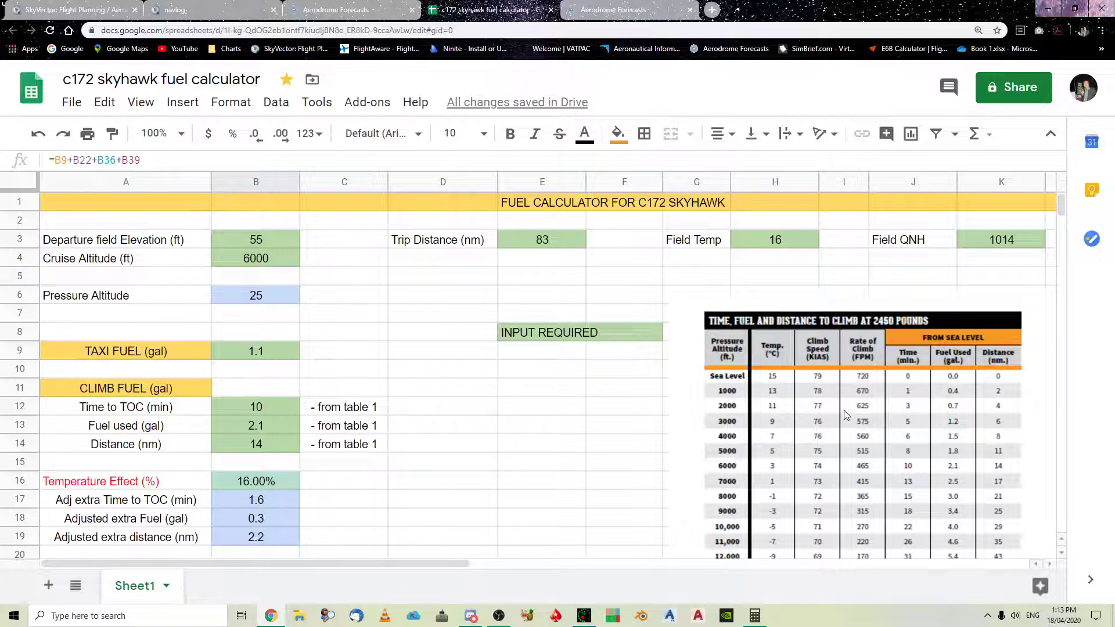
{"action": "scroll", "coordinate": [858, 398], "scroll_direction": "down", "scroll_amount": 3}
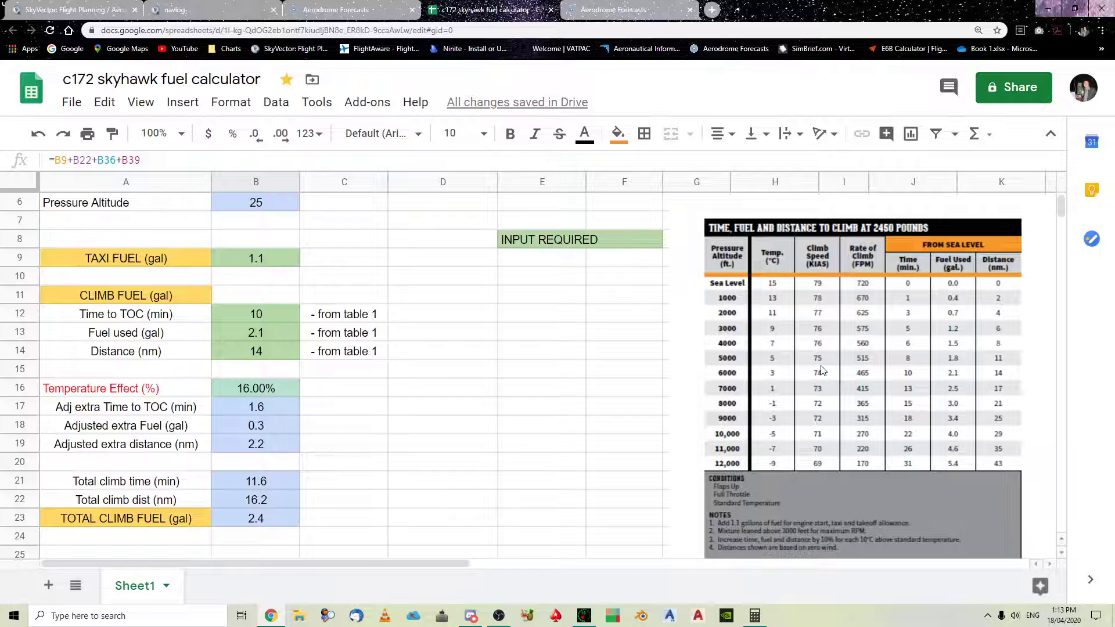
{"action": "scroll", "coordinate": [824, 336], "scroll_direction": "up", "scroll_amount": 1}
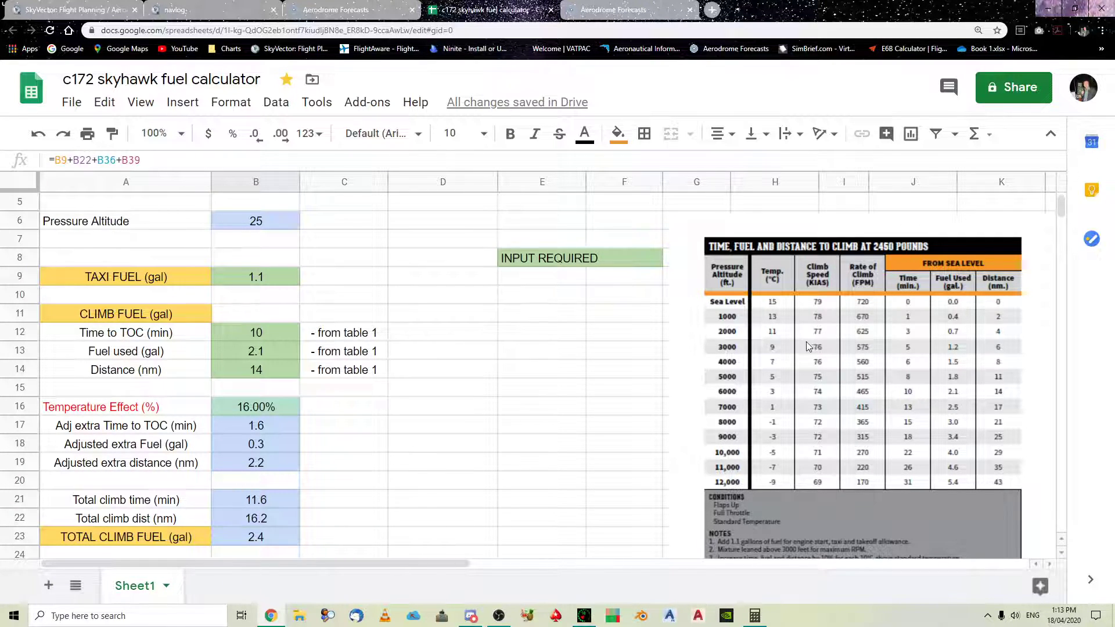
{"action": "scroll", "coordinate": [499, 415], "scroll_direction": "down", "scroll_amount": 4}
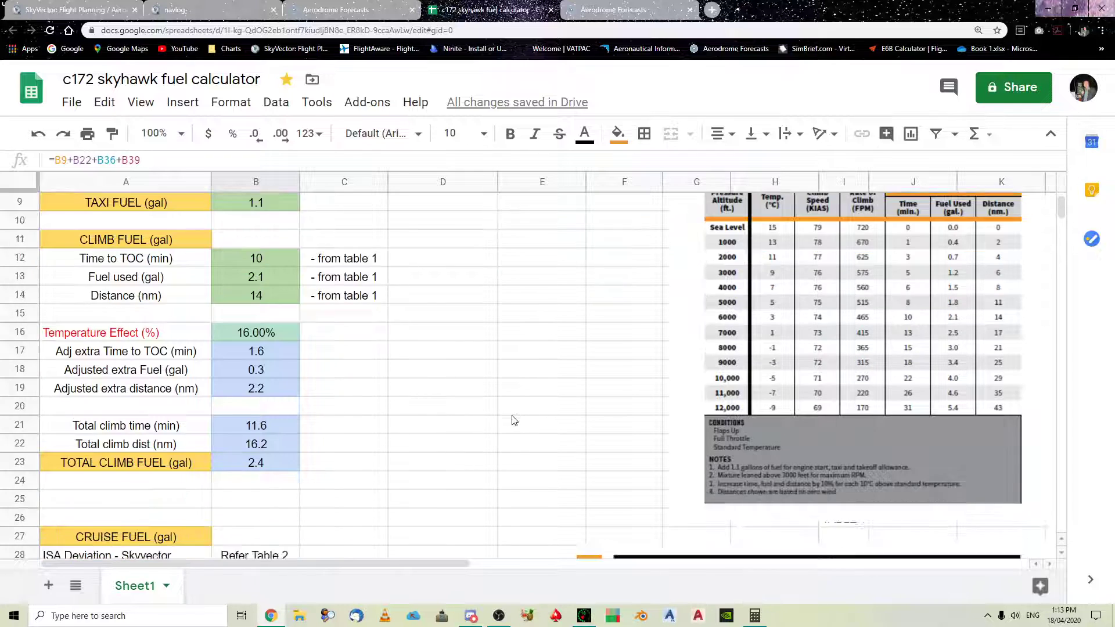
{"action": "scroll", "coordinate": [465, 389], "scroll_direction": "down", "scroll_amount": 8}
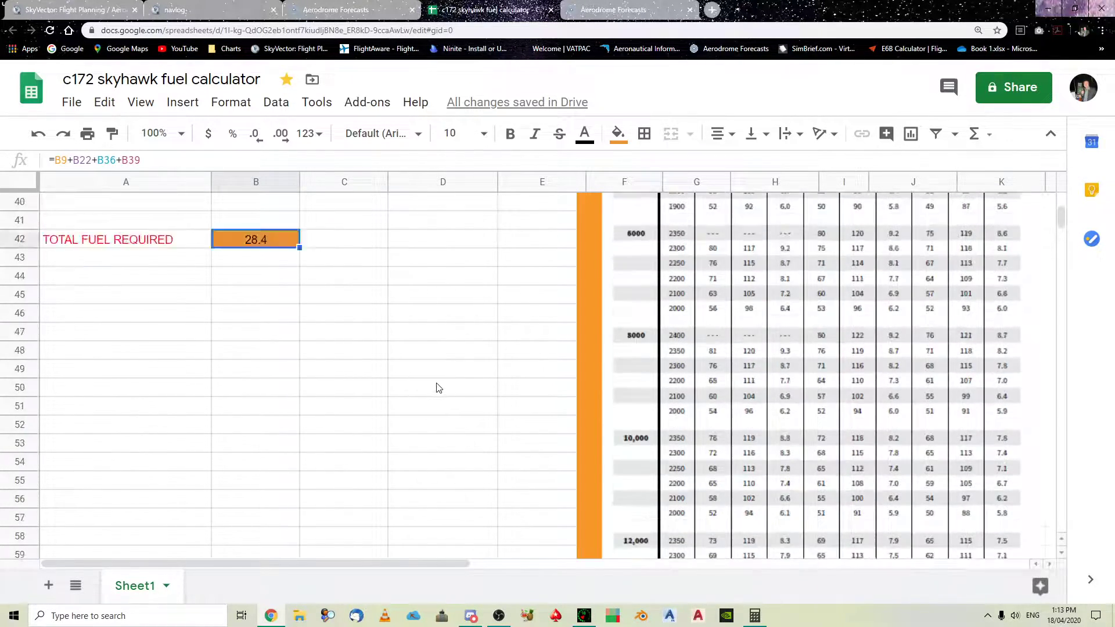
{"action": "scroll", "coordinate": [436, 386], "scroll_direction": "up", "scroll_amount": 4}
{"action": "left_click", "coordinate": [364, 330]}
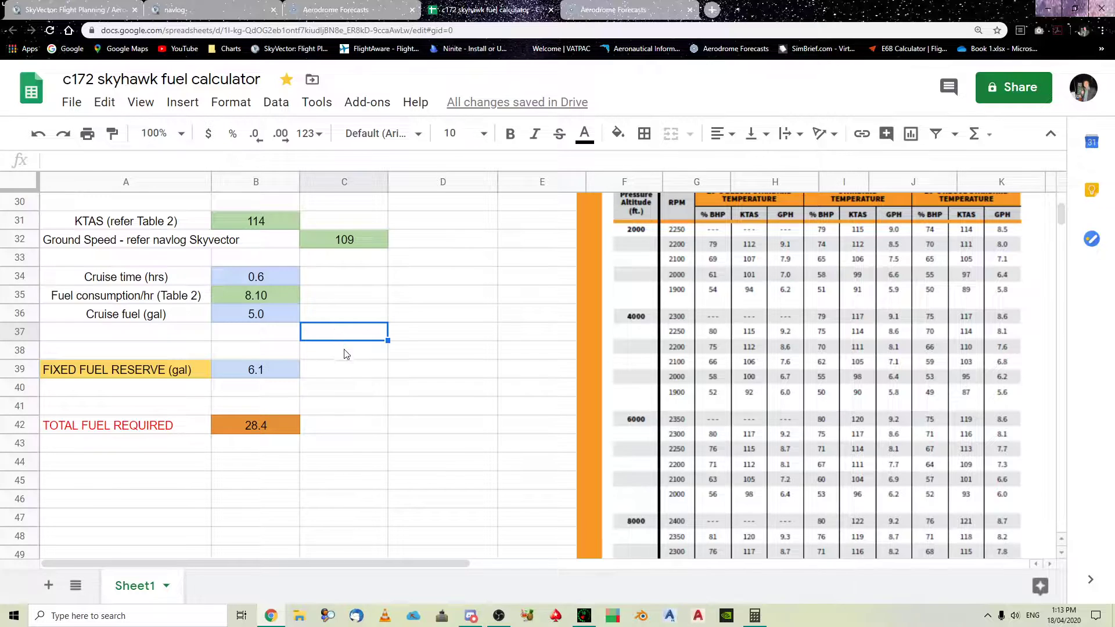
{"action": "left_click", "coordinate": [357, 372]}
{"action": "left_click", "coordinate": [360, 428]}
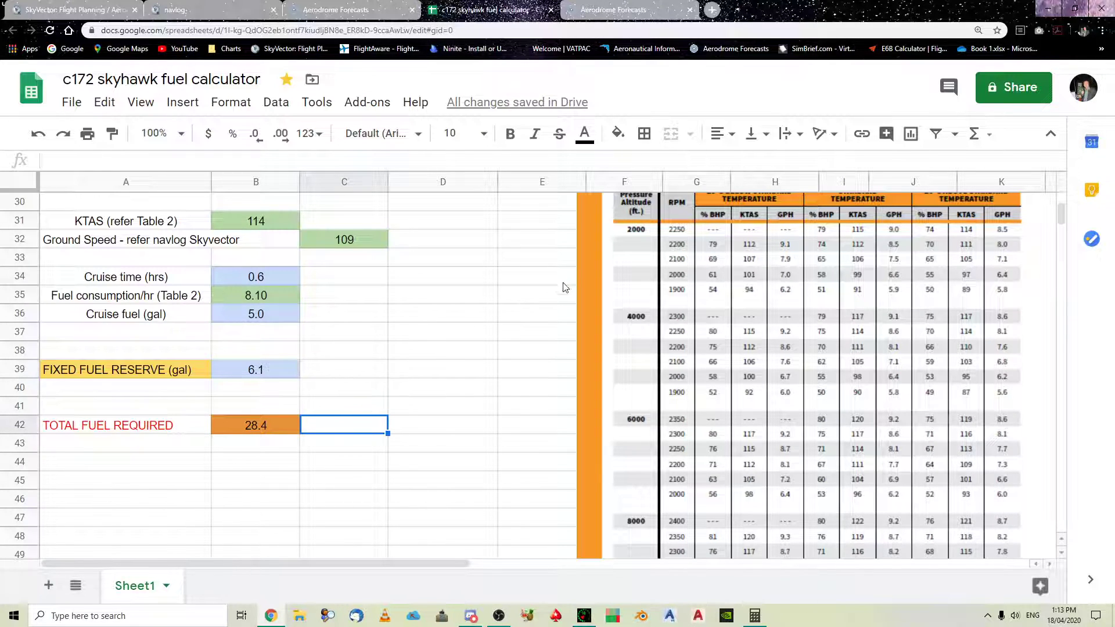